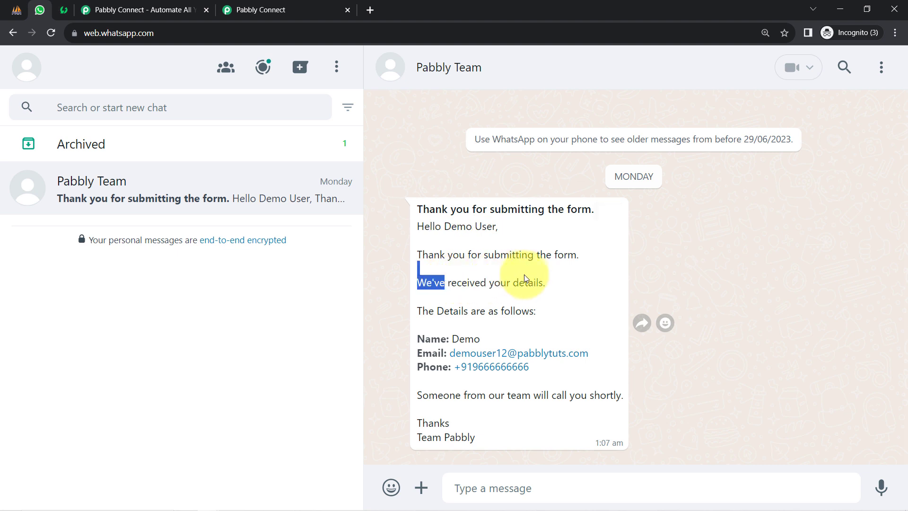
Step: Review the form-submission message in WhatsApp Web, then compare the AiSensy dashboard with the New_Contacts table in phpMyAdmin
click(435, 341)
drag(435, 341, 570, 371)
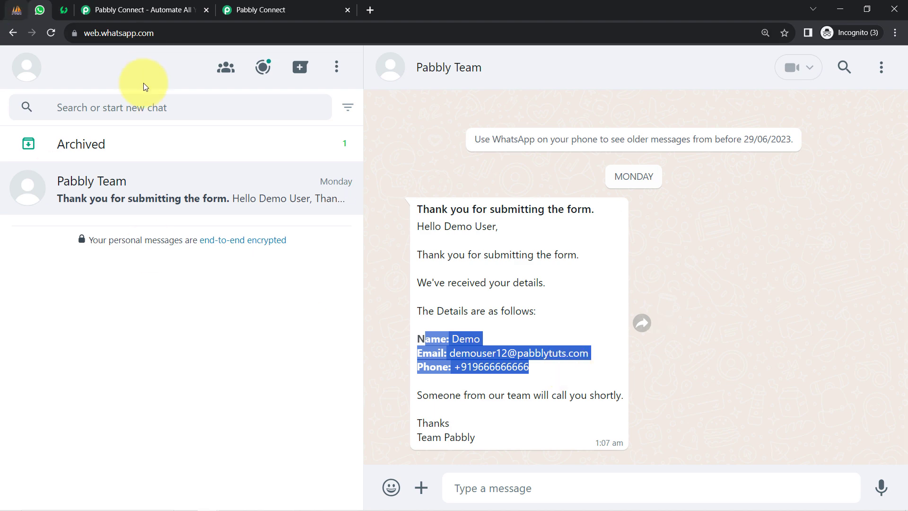
click(64, 10)
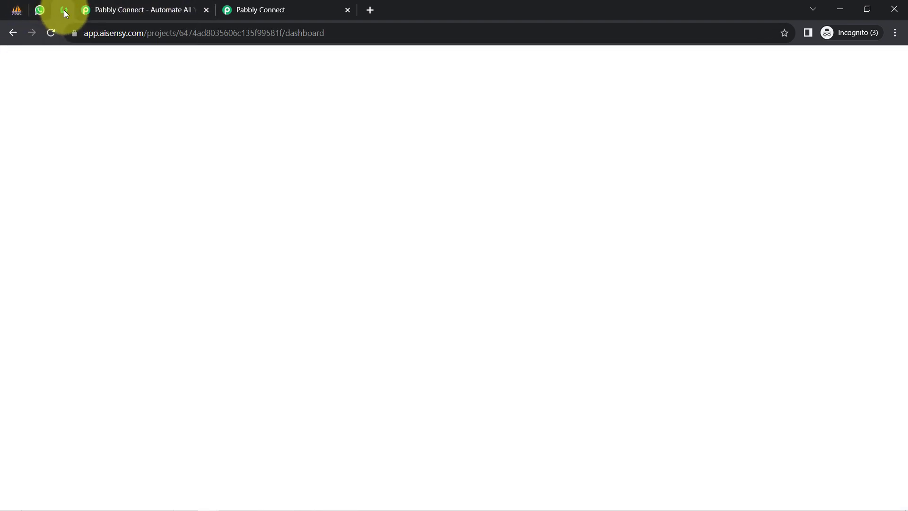
click(112, 33)
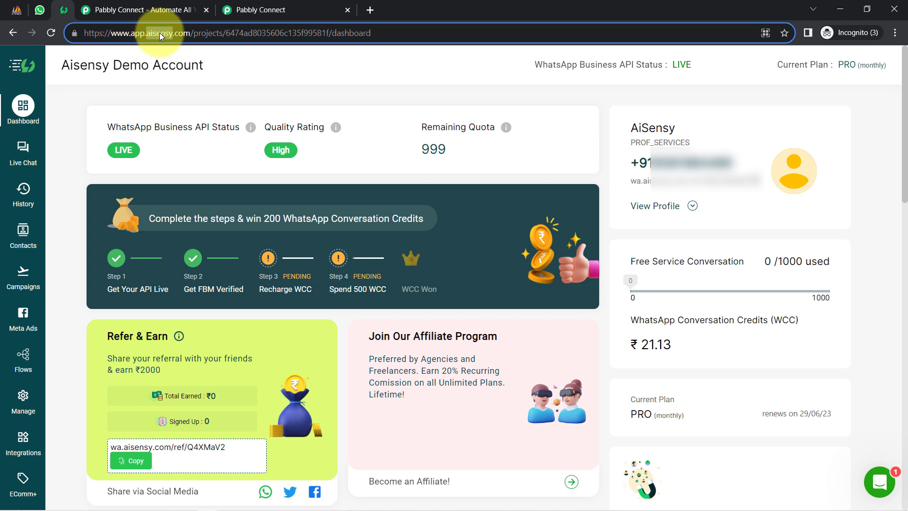
click(17, 11)
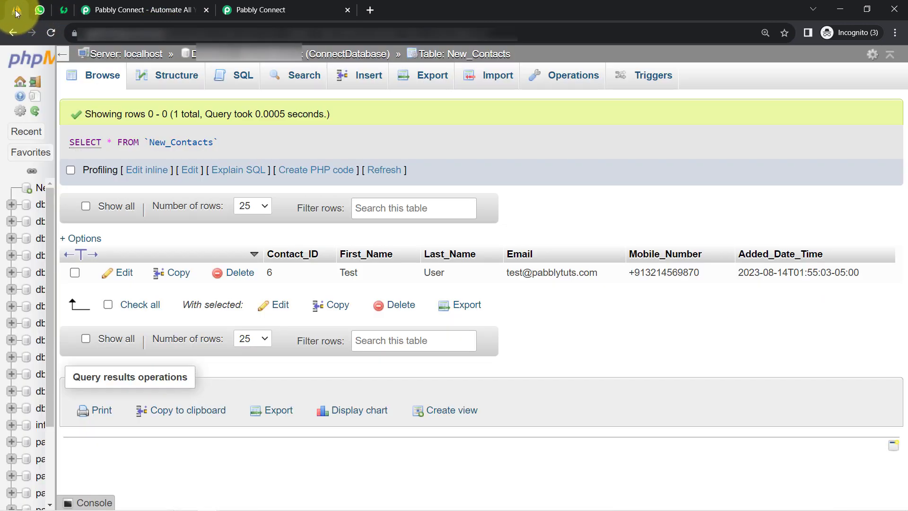
click(64, 10)
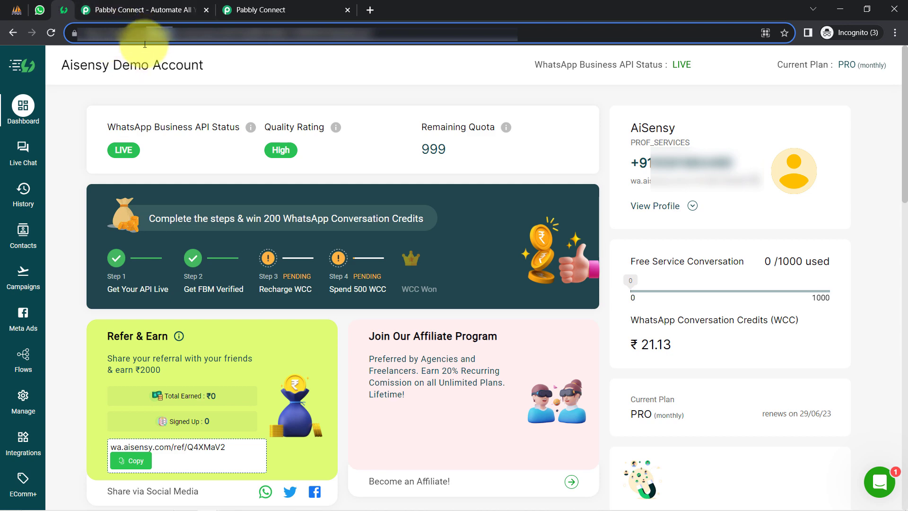
Step: Switch to Pabbly Connect and examine its landing page and workflow dashboard
click(105, 9)
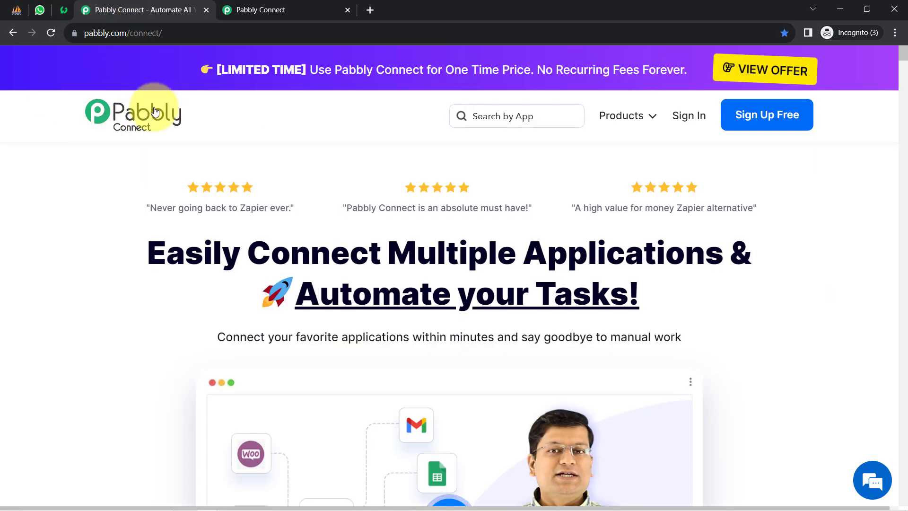
drag(97, 30, 215, 27)
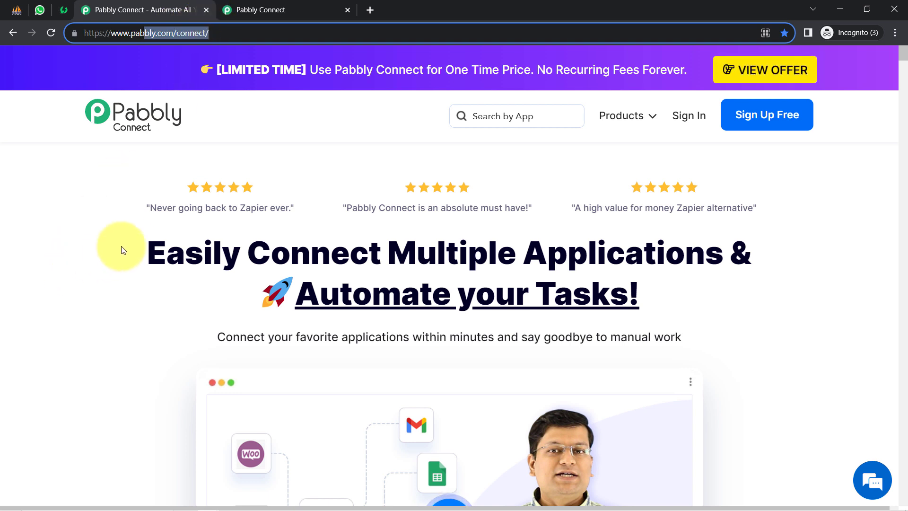
drag(122, 249, 729, 353)
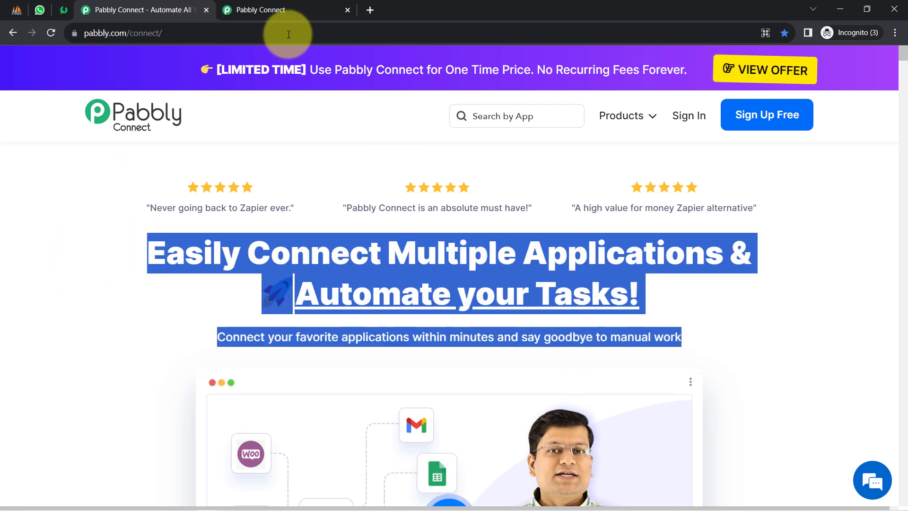
click(289, 8)
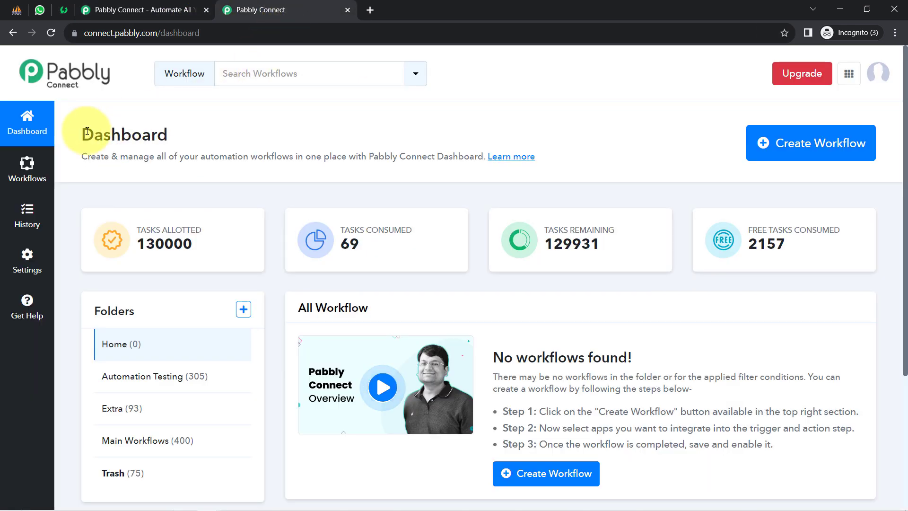
click(184, 8)
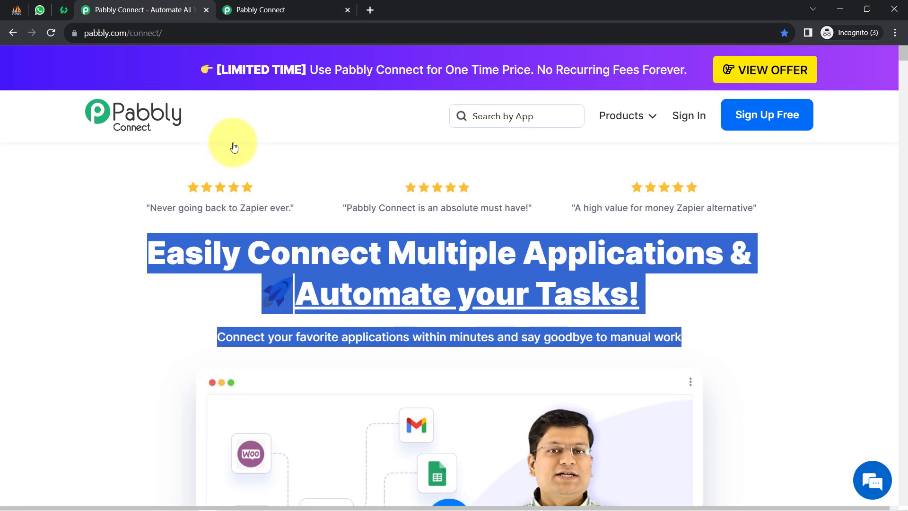
click(204, 245)
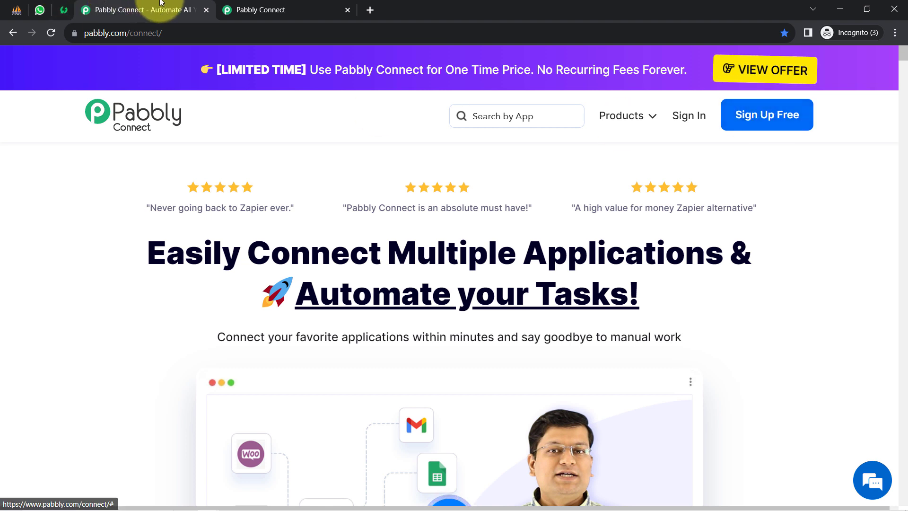
Step: Create a workflow named "Send WhatsApp Message to Contacts Added in MySQL" in the Main Workflows folder of Pabbly Connect
click(271, 4)
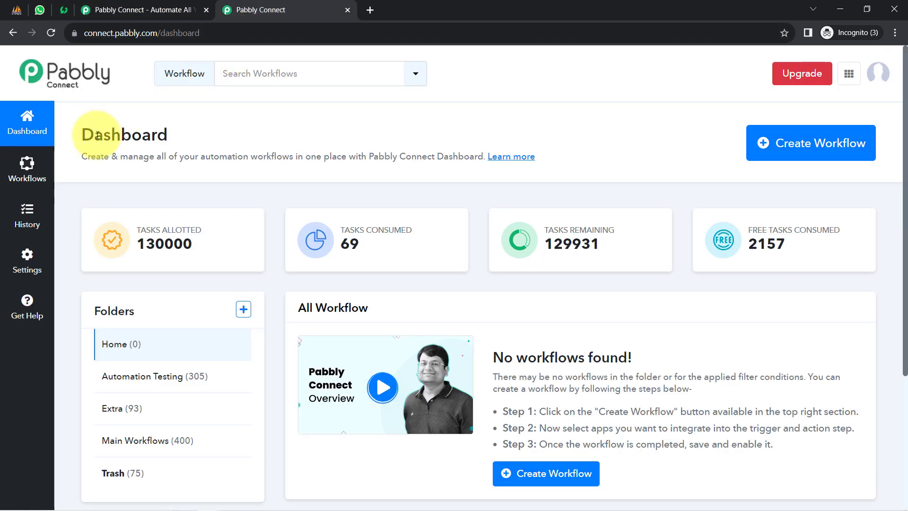
drag(81, 142, 204, 140)
click(801, 142)
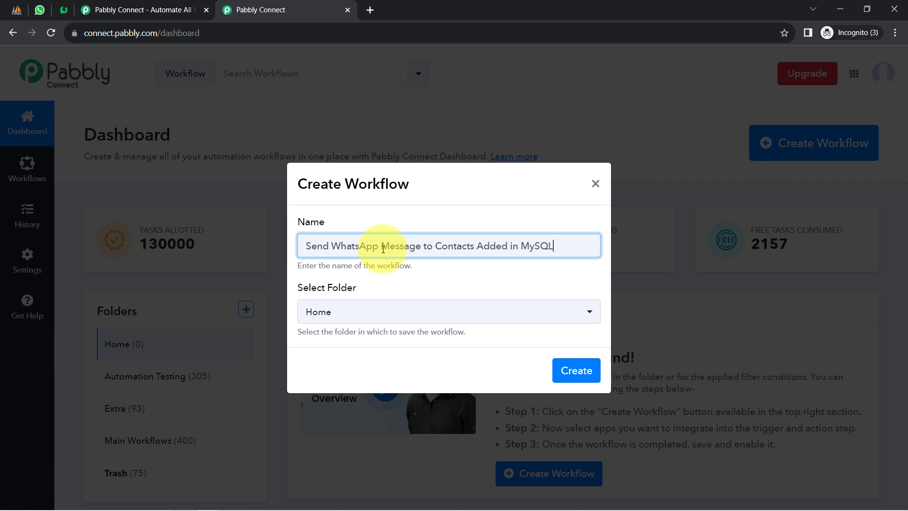
click(317, 312)
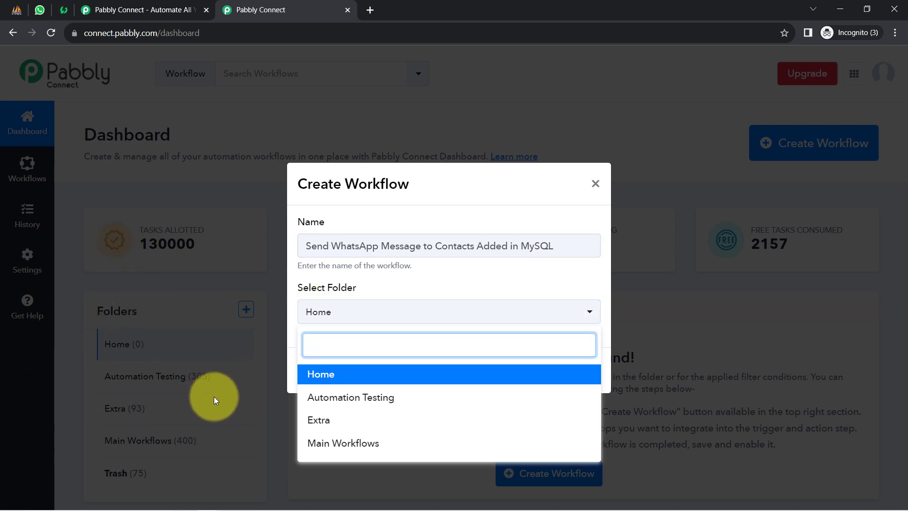
click(345, 442)
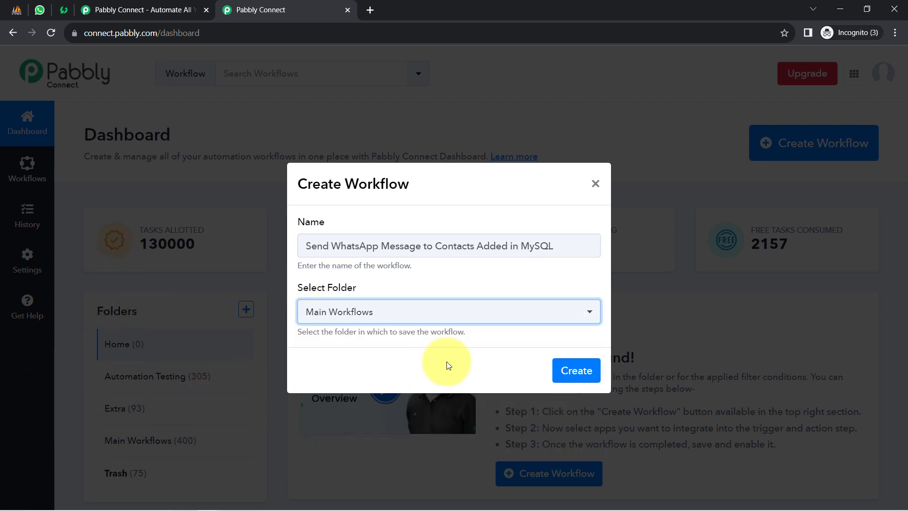
click(597, 378)
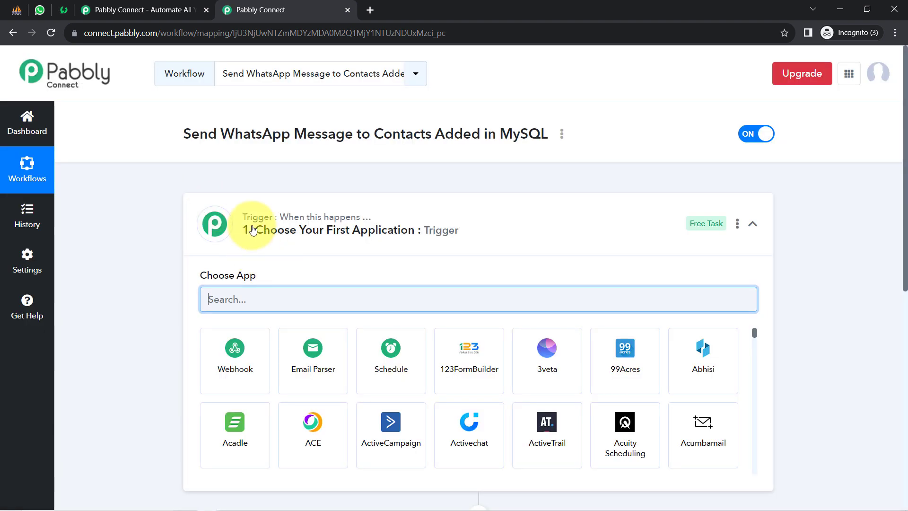
click(301, 221)
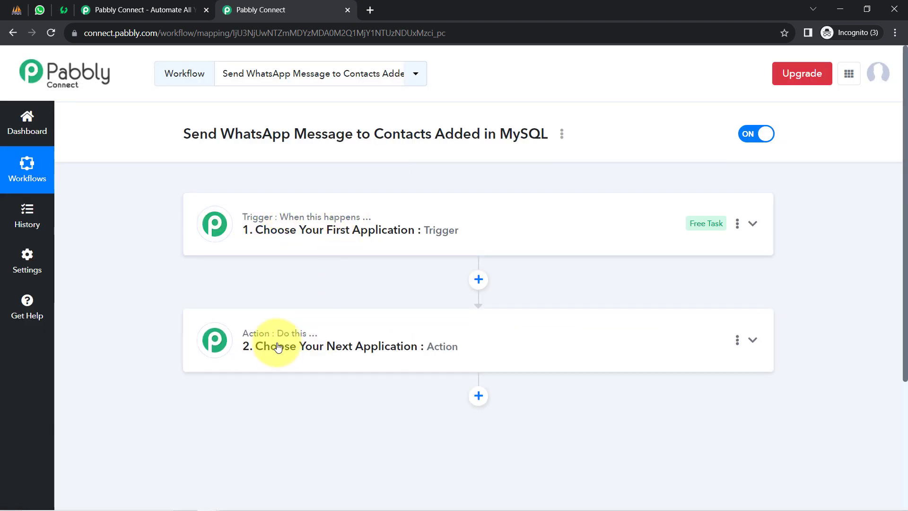
mouse_move(338, 221)
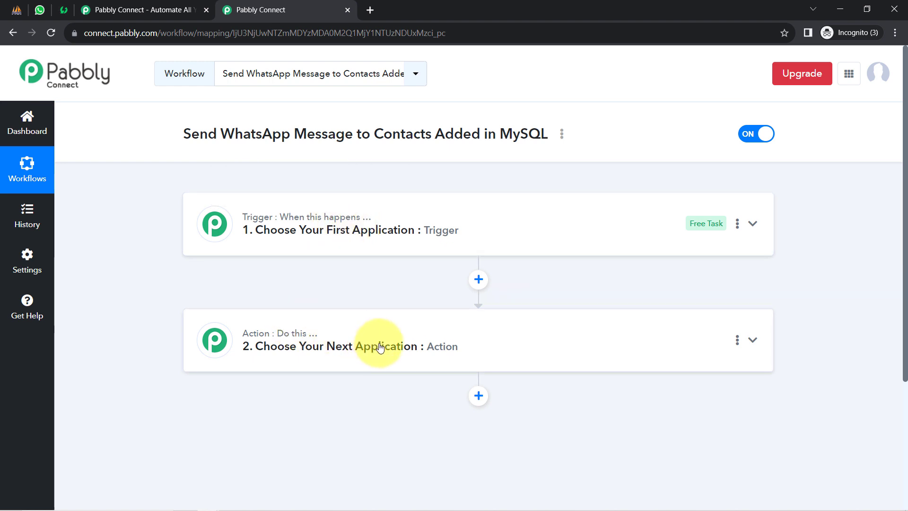
mouse_move(282, 300)
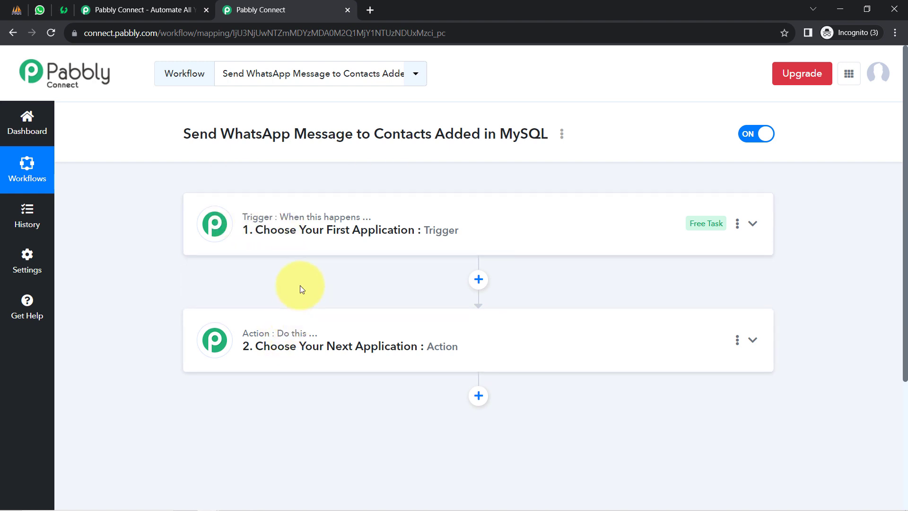
double_click(276, 230)
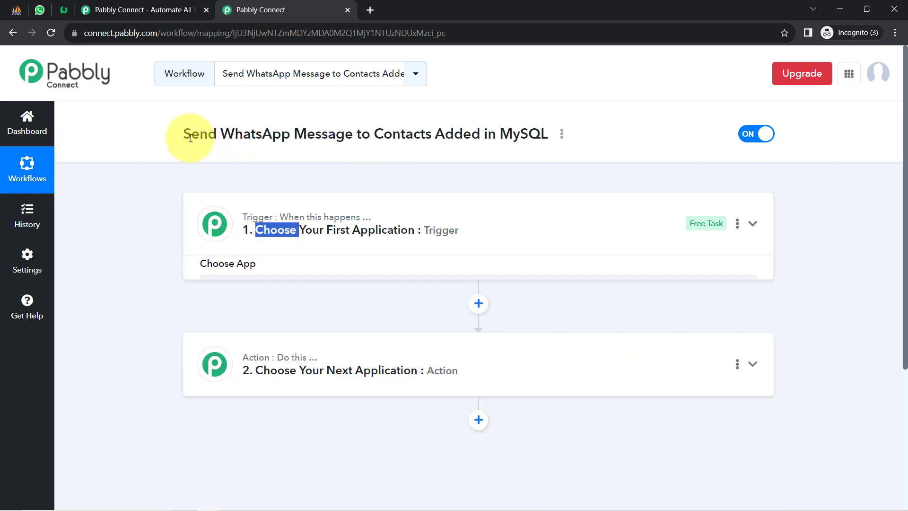
click(263, 217)
drag(217, 134, 427, 138)
Step: Find MySQL among the available apps and choose it as the workflow's trigger application
click(267, 300)
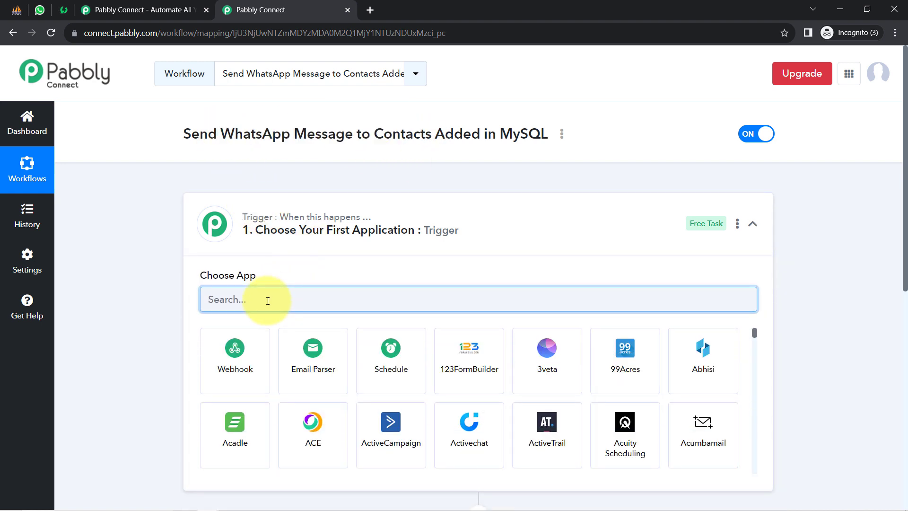
text(mys)
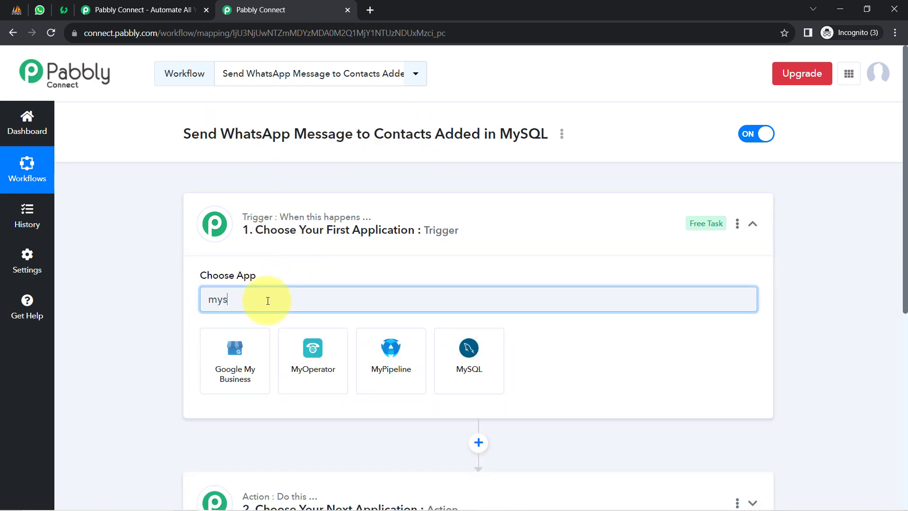
text(q)
click(237, 359)
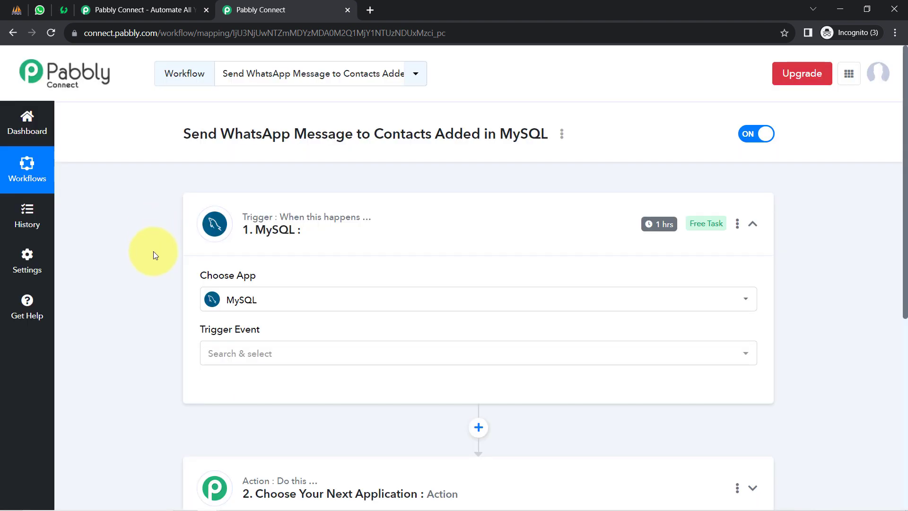
Step: Choose WhatsApp by AiSensy as the application for the workflow's action step
scroll(153, 251, down, 5)
click(245, 257)
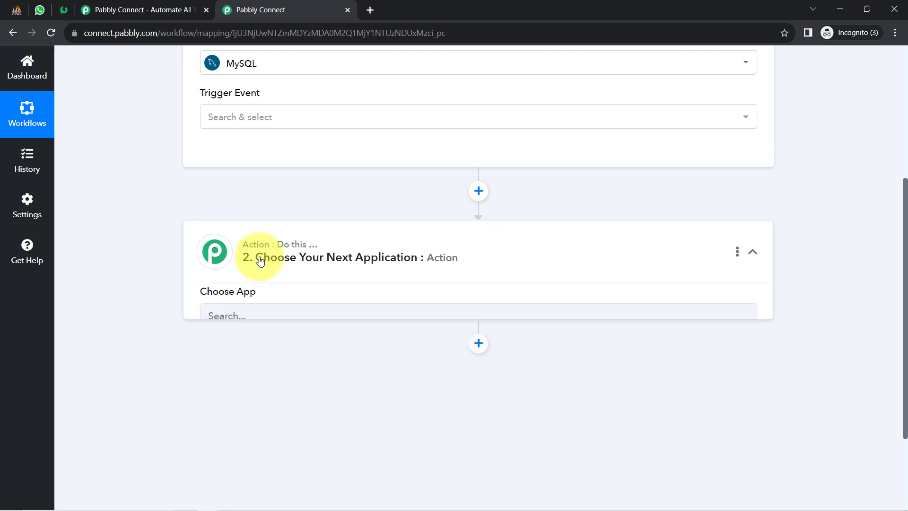
click(240, 328)
text(aise)
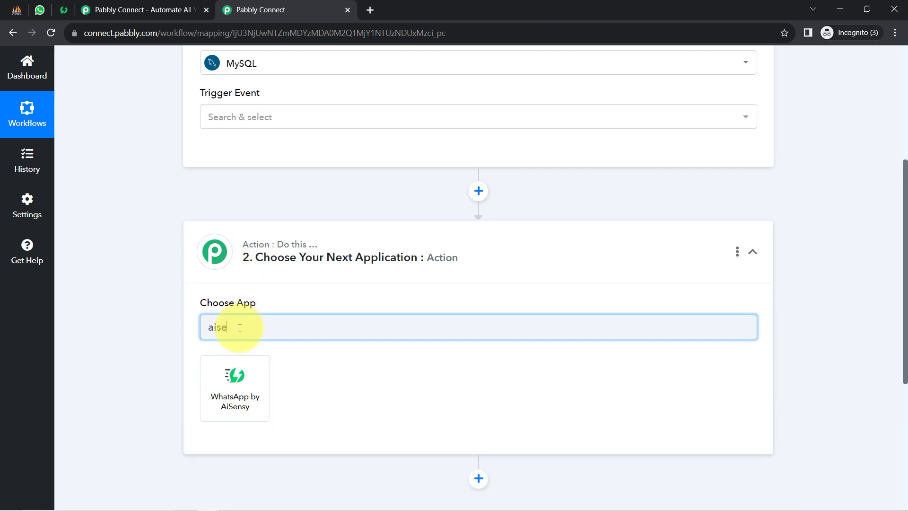
click(235, 385)
Step: Set the MySQL trigger event to New Row in a Table
scroll(886, 104, up, 5)
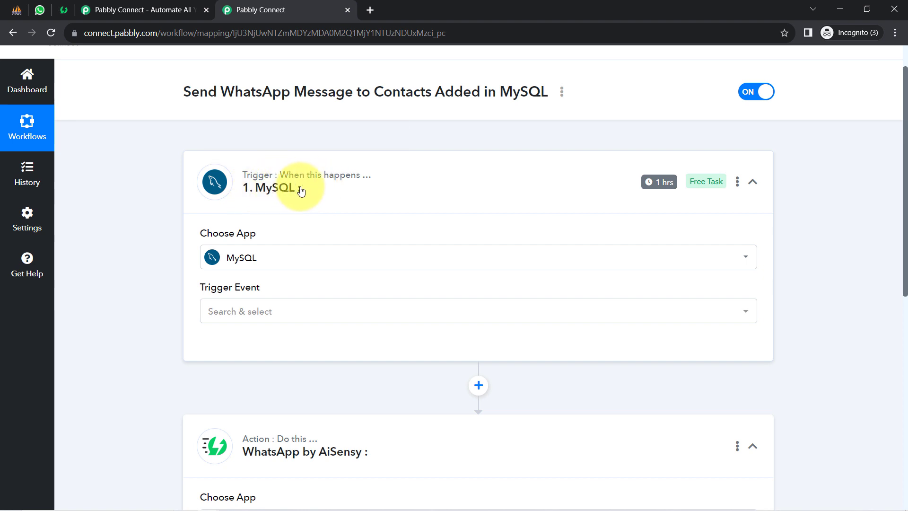
scroll(902, 114, up, 1)
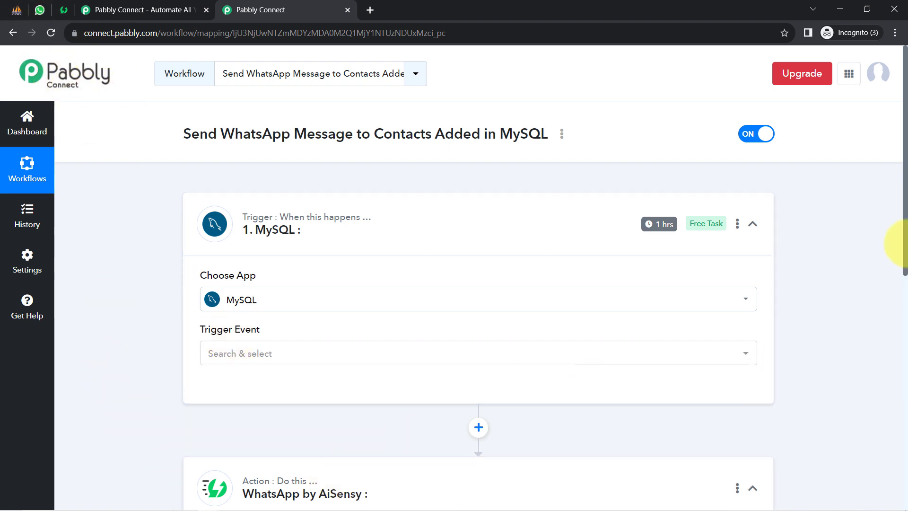
scroll(904, 183, down, 3)
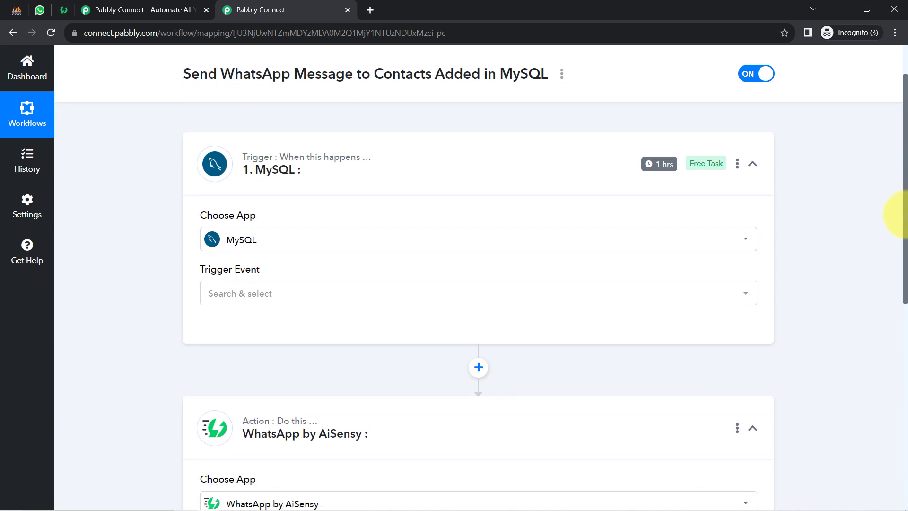
click(243, 211)
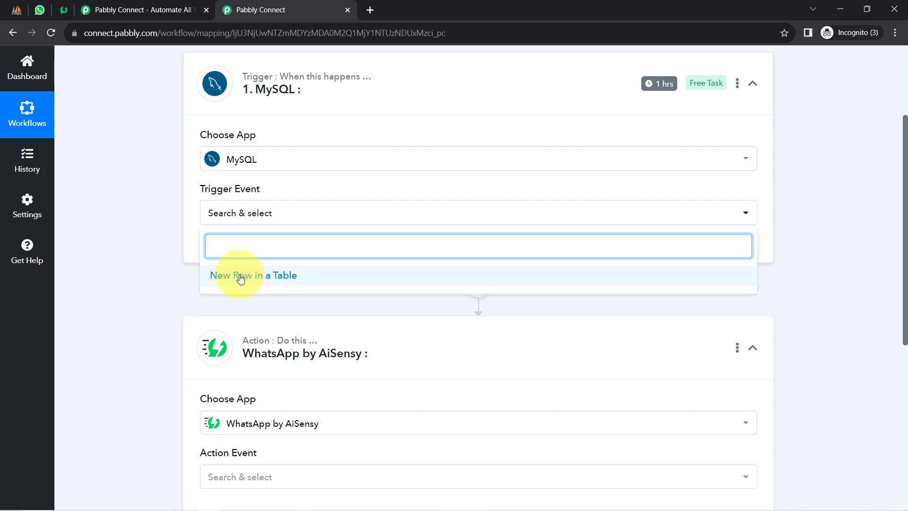
click(241, 278)
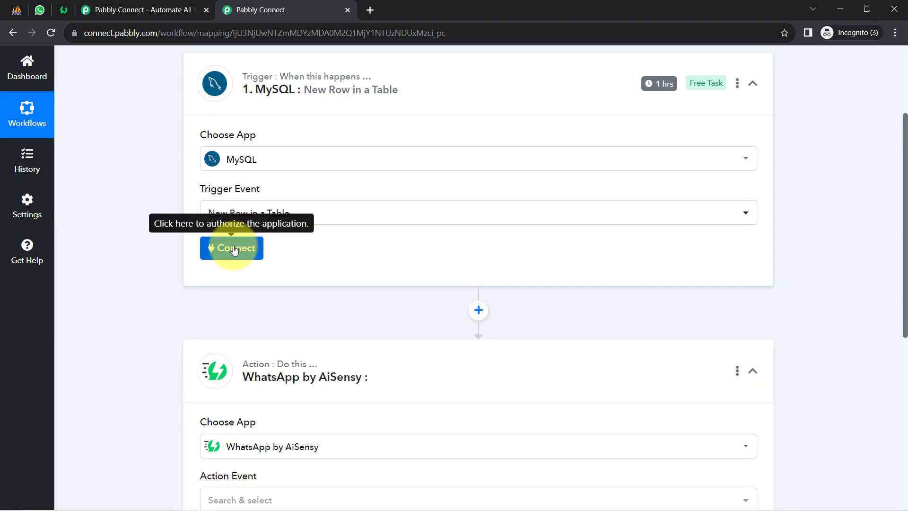
Step: Start adding a new MySQL connection for the trigger and review its credential, host, database and port fields
click(234, 250)
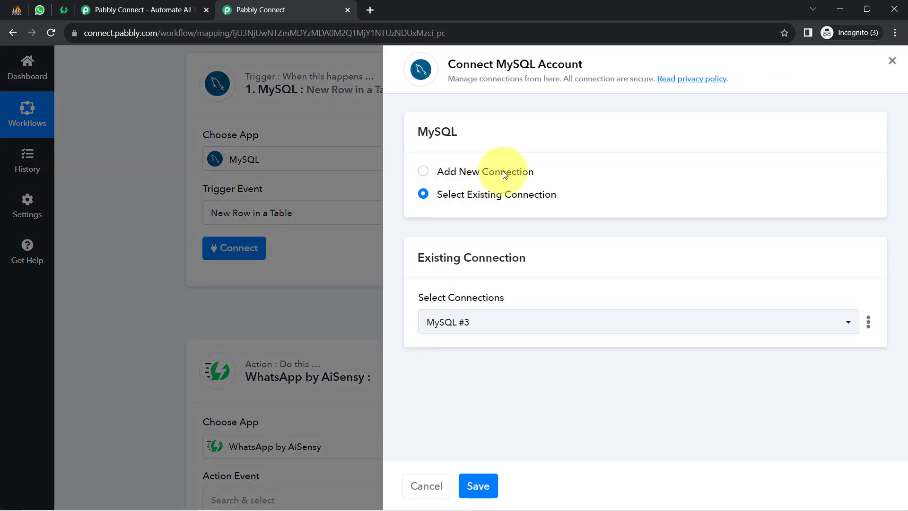
click(505, 174)
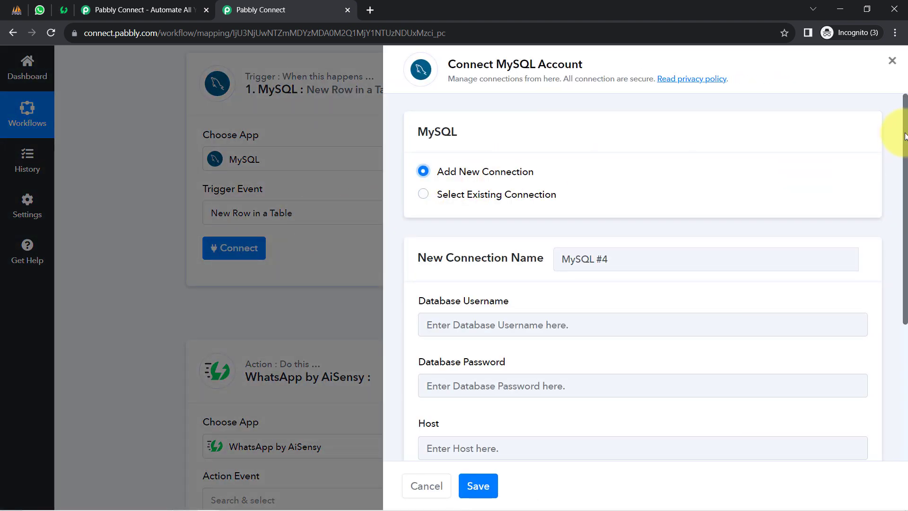
scroll(905, 142, down, 4)
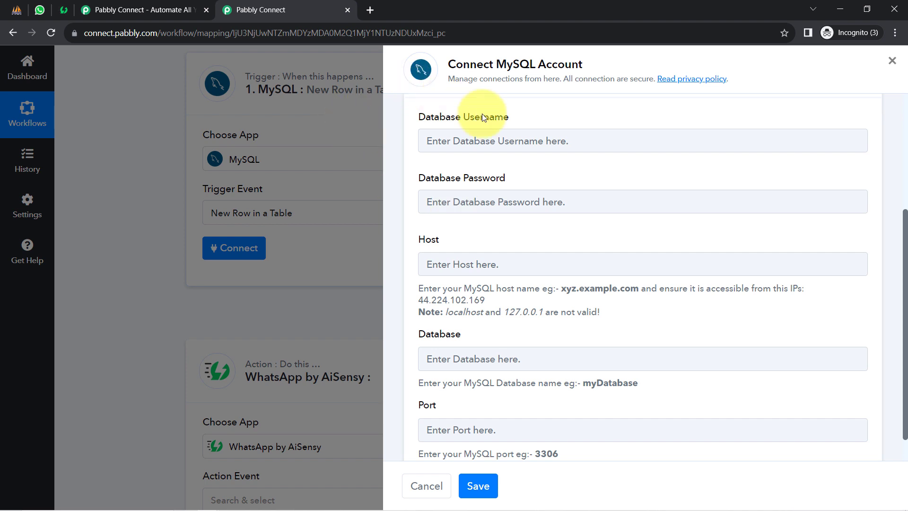
drag(445, 178, 492, 190)
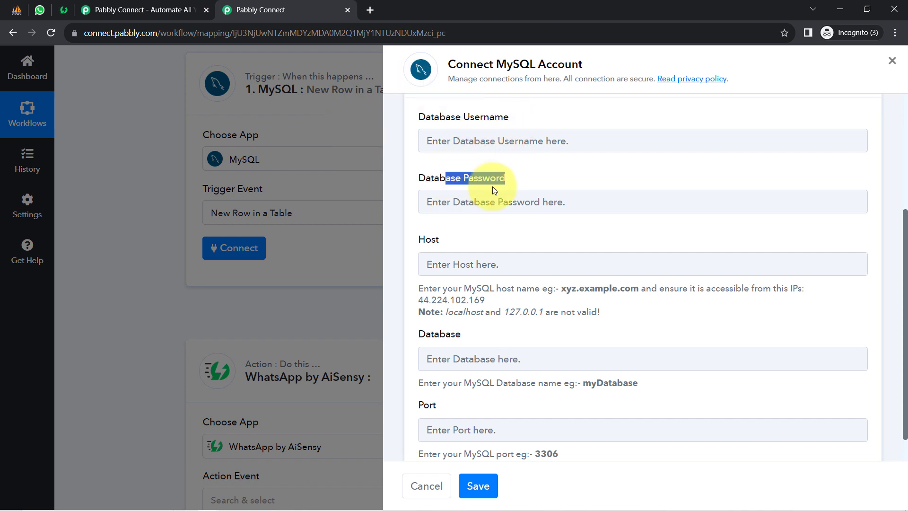
scroll(457, 405, down, 1)
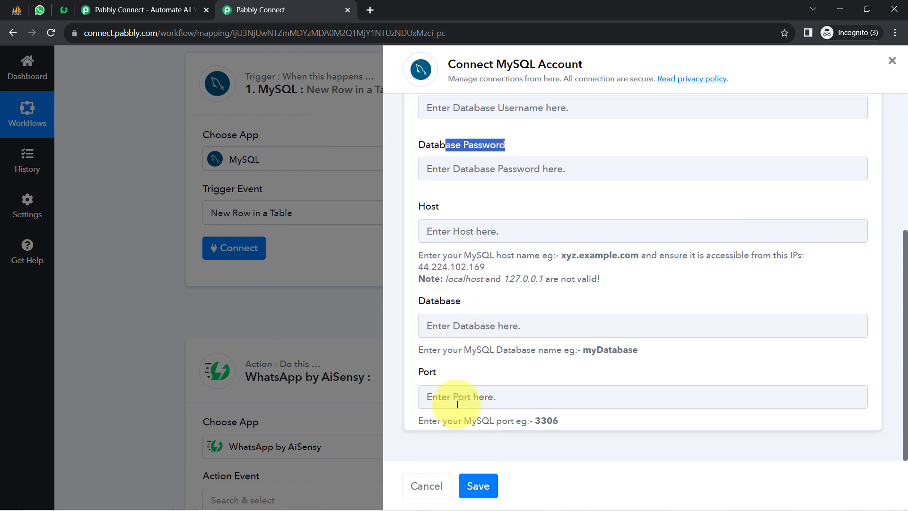
Step: Connect the trigger through the existing MySQL #3 connection instead of a new one and save it
drag(428, 256, 575, 280)
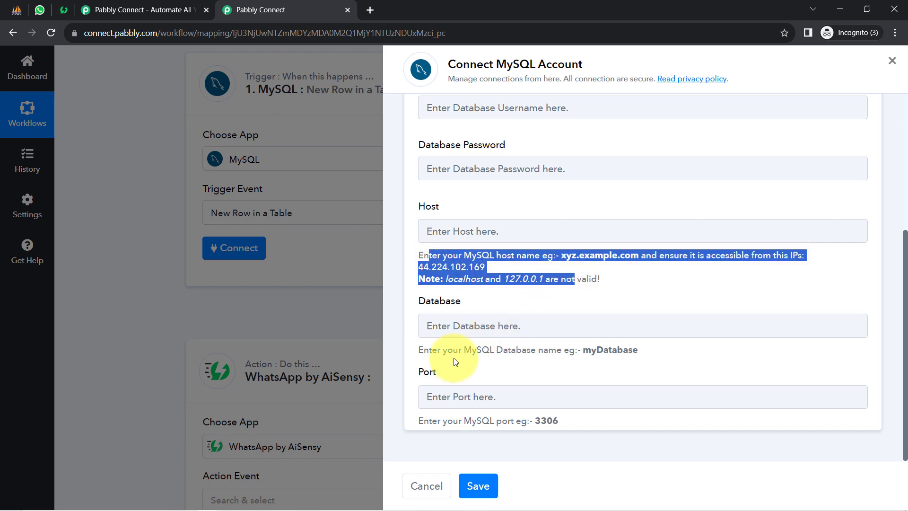
drag(444, 351, 536, 351)
drag(471, 421, 527, 420)
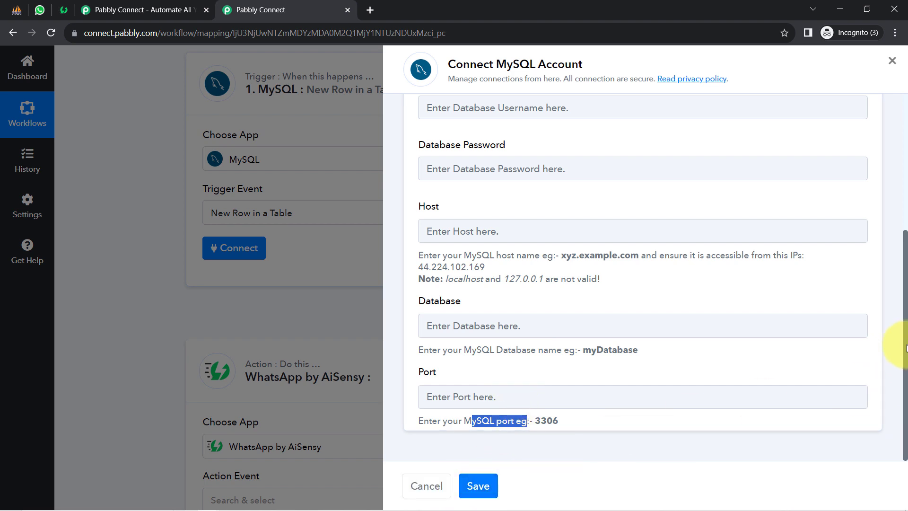
drag(905, 348, 894, 234)
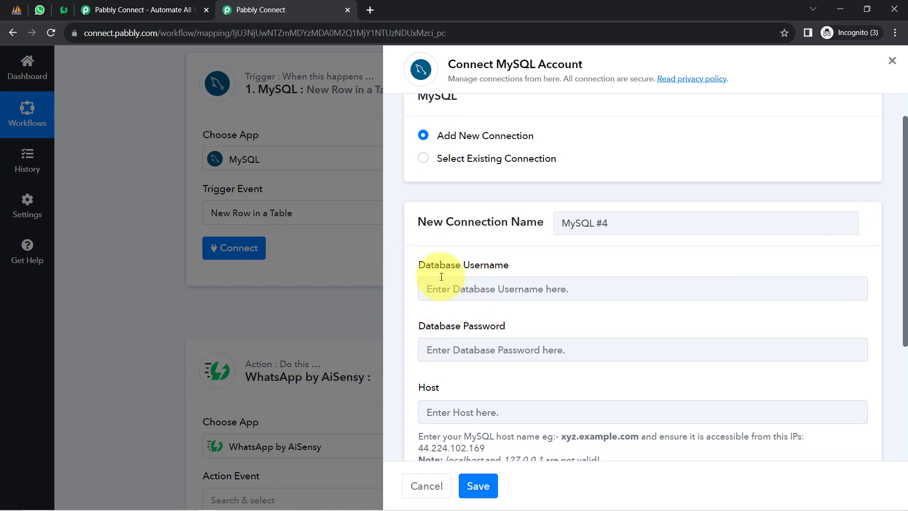
click(489, 162)
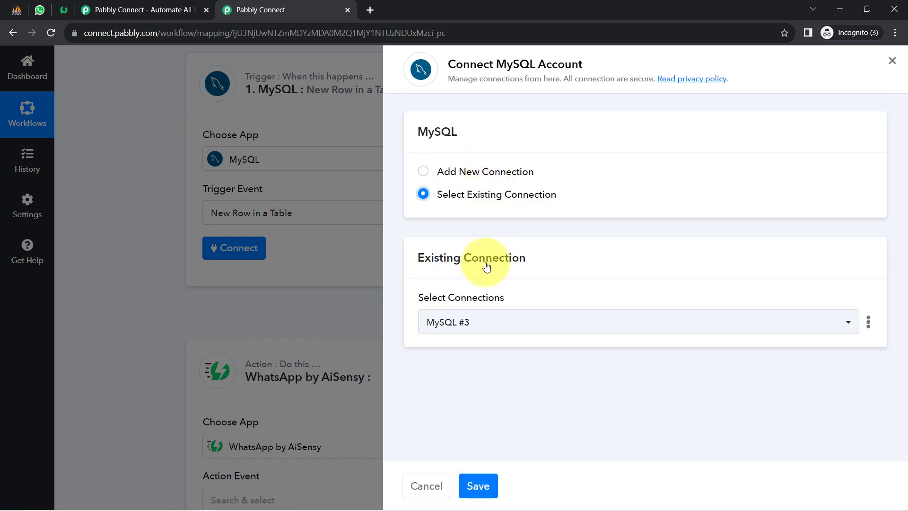
click(482, 483)
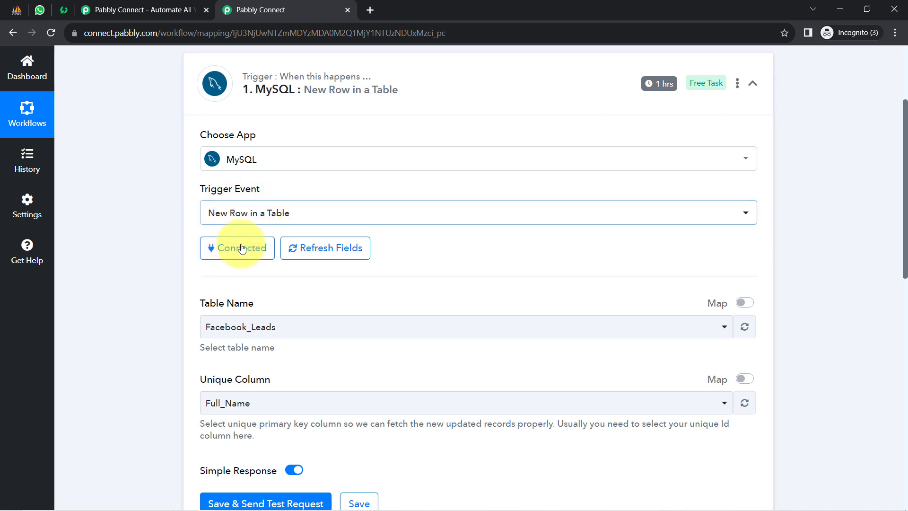
Step: Check the database's table list in phpMyAdmin and set the trigger's table name to New_Contacts
drag(204, 311, 273, 303)
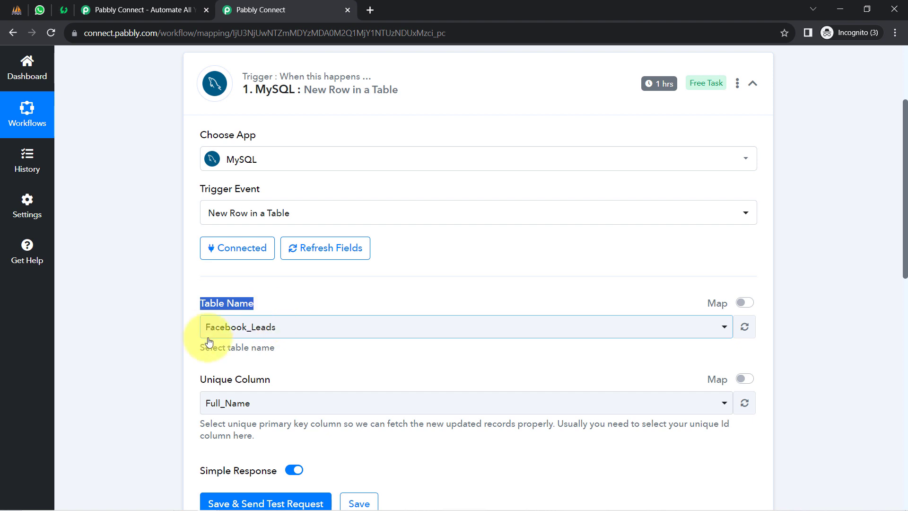
click(16, 10)
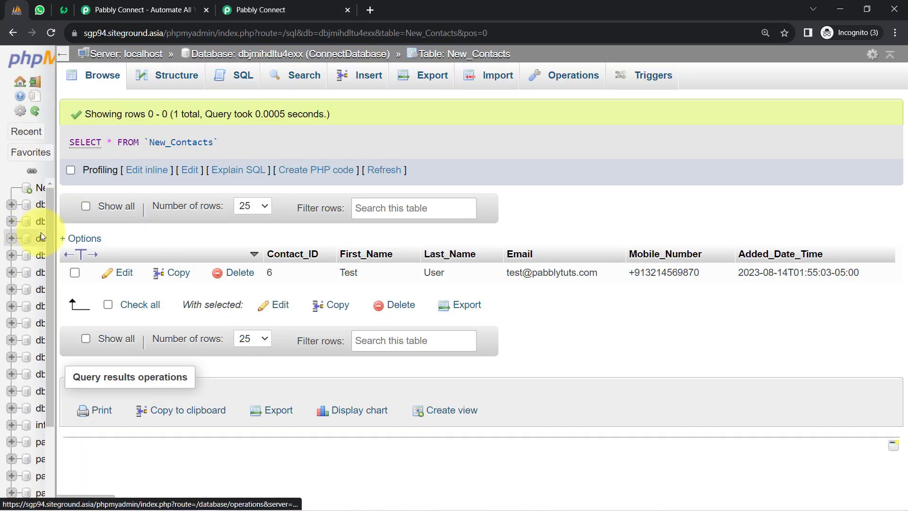
click(61, 242)
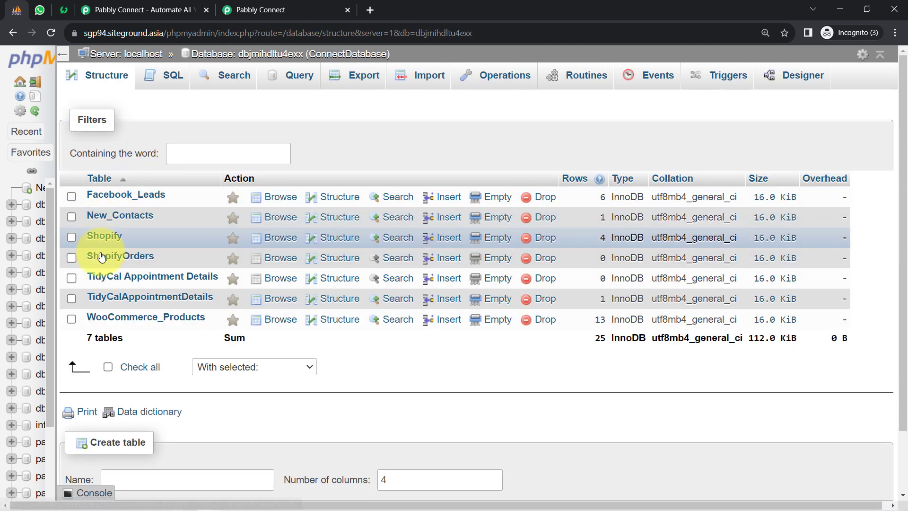
click(279, 5)
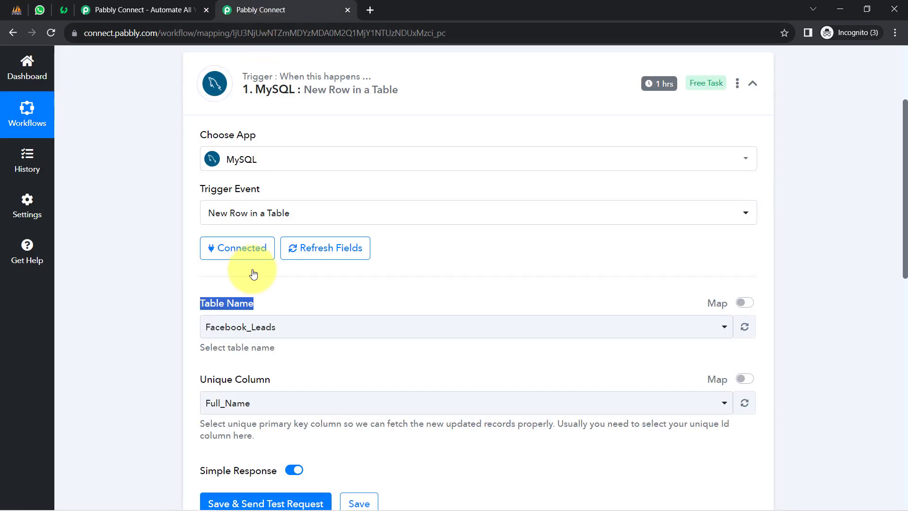
click(208, 326)
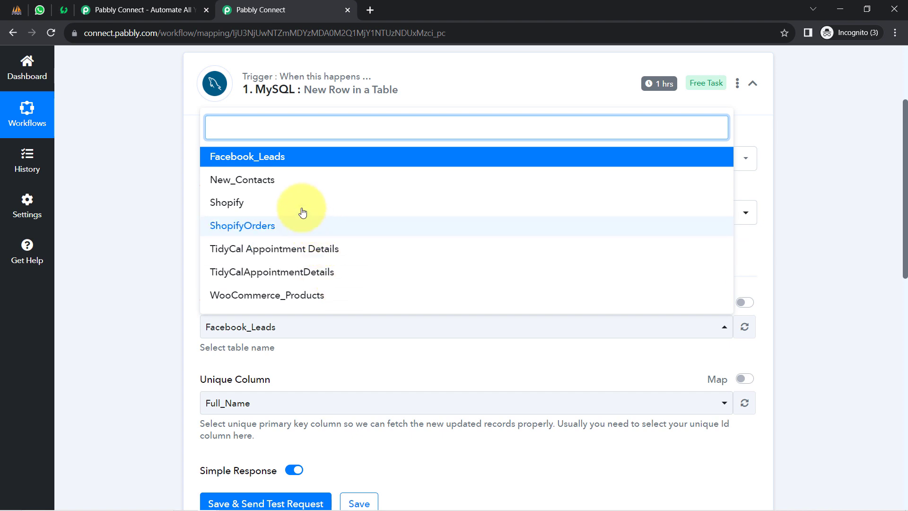
click(263, 182)
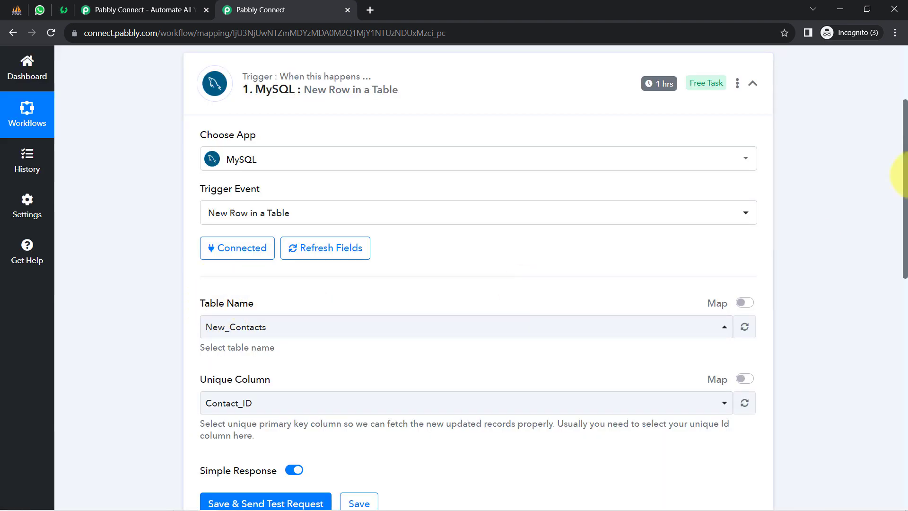
Step: Review the New_Contacts columns in phpMyAdmin and set the trigger's unique column to Email
drag(905, 139, 900, 185)
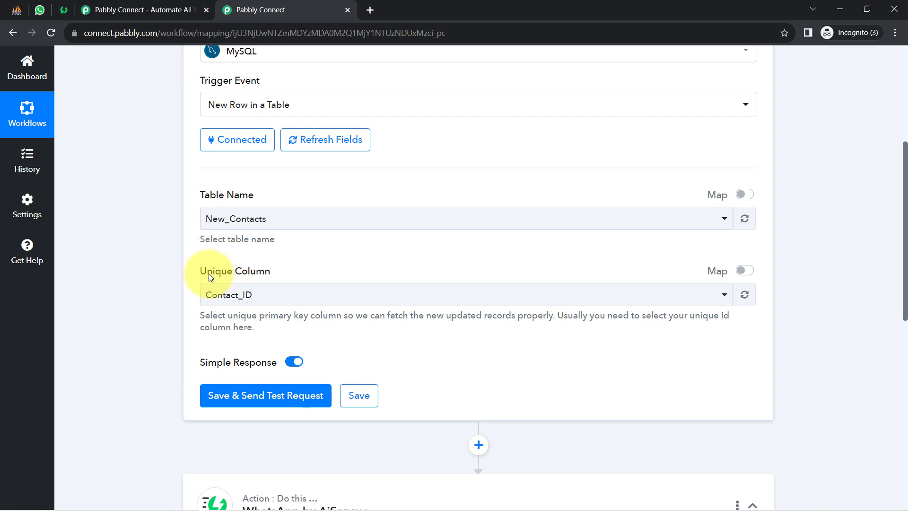
drag(207, 271, 260, 273)
click(218, 297)
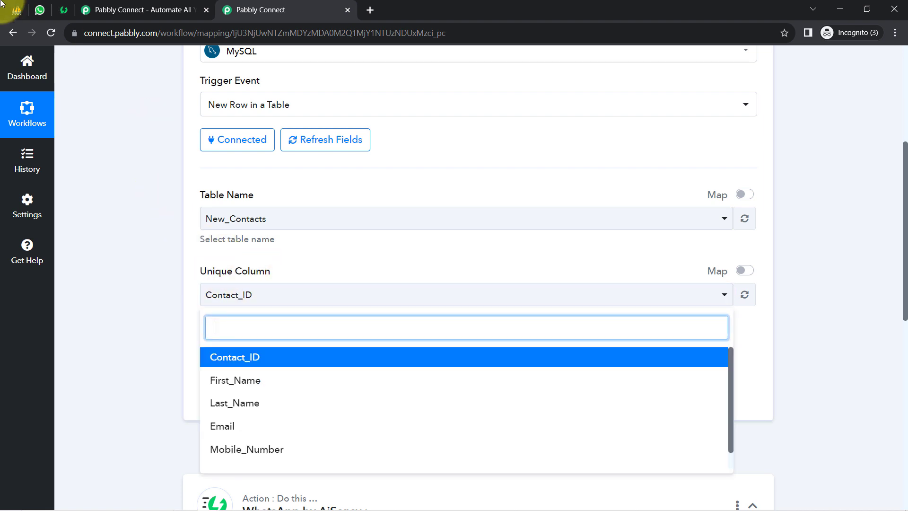
click(17, 9)
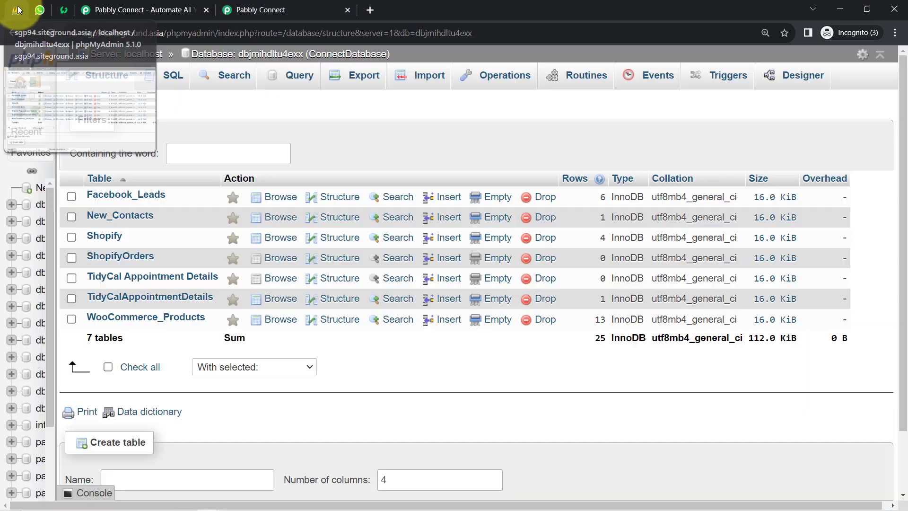
click(97, 216)
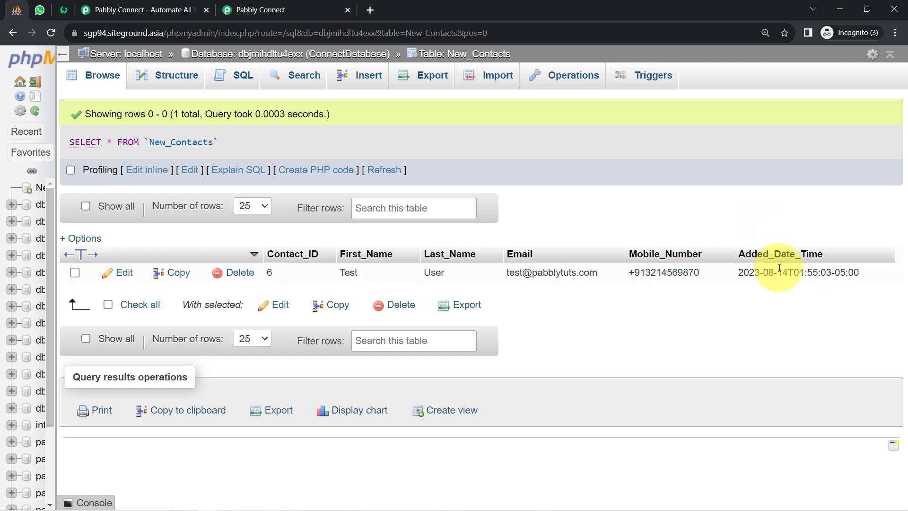
click(274, 7)
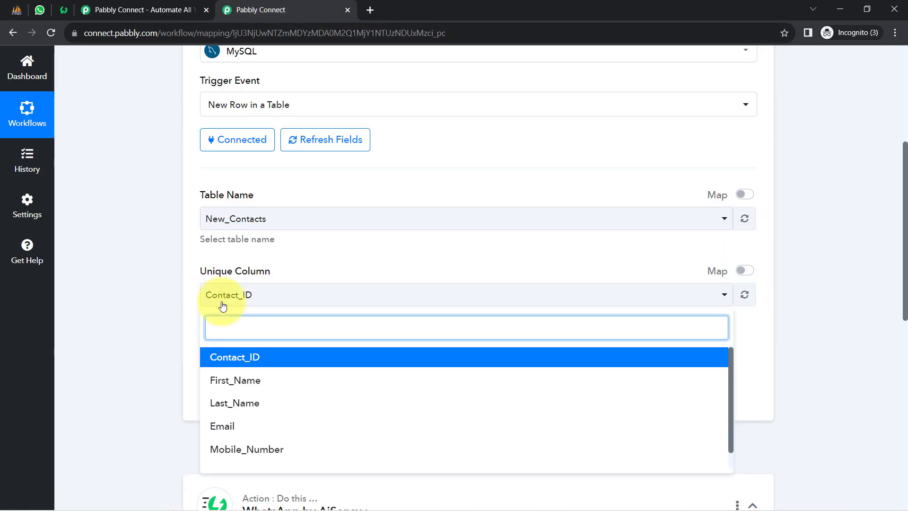
click(218, 425)
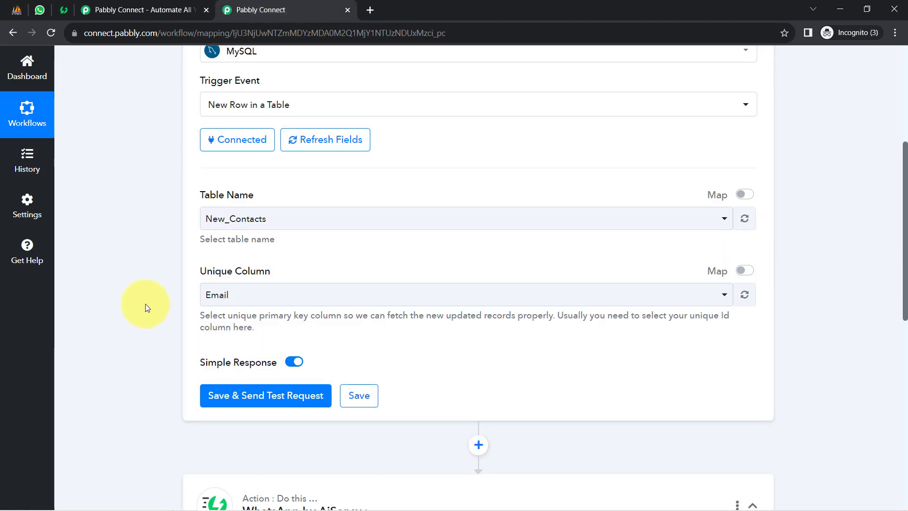
Step: Save the MySQL trigger with a test request and compare the received response with the New_Contacts row in phpMyAdmin
scroll(180, 217, down, 1)
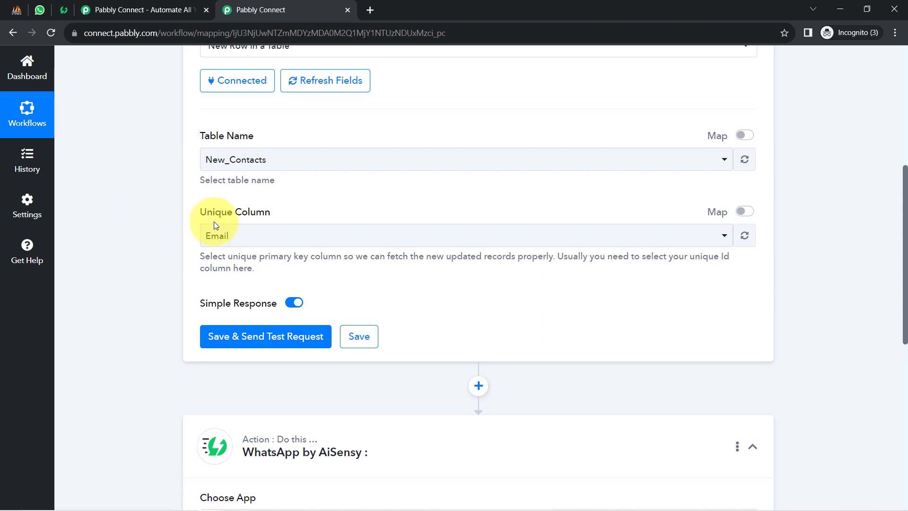
click(228, 339)
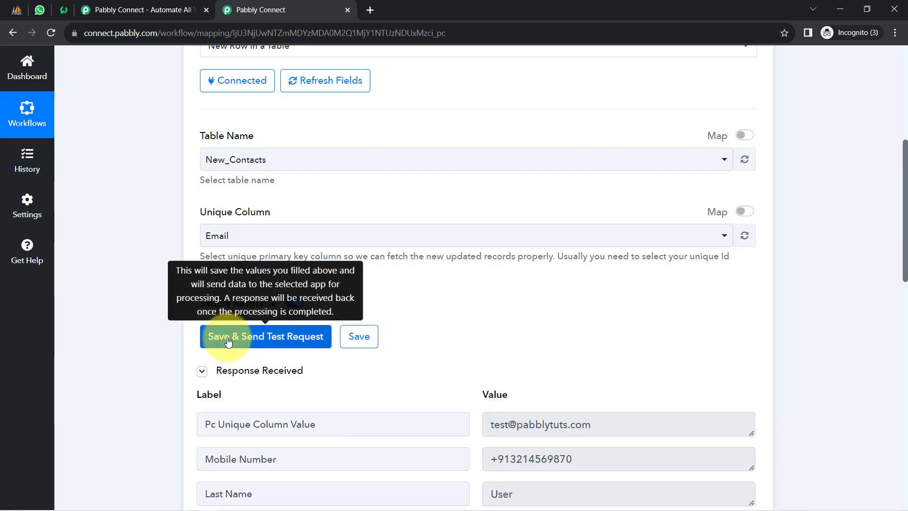
scroll(138, 187, down, 4)
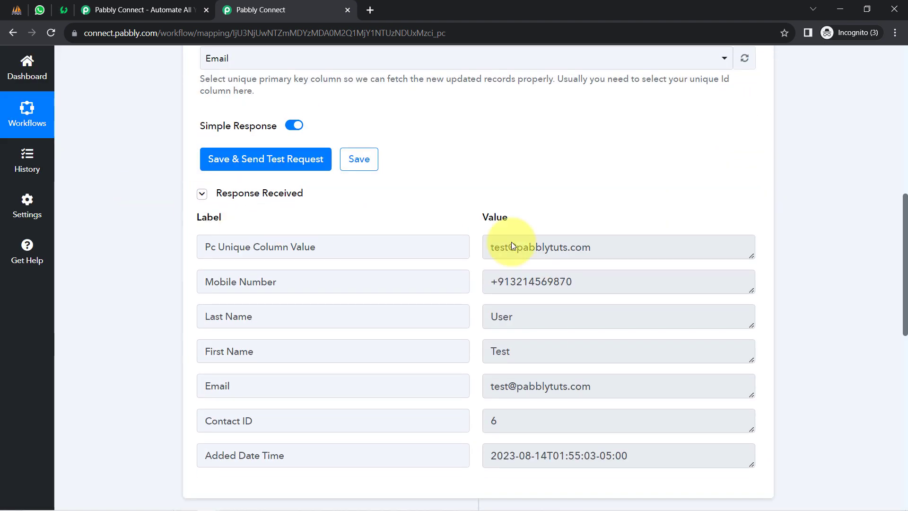
drag(575, 246, 473, 247)
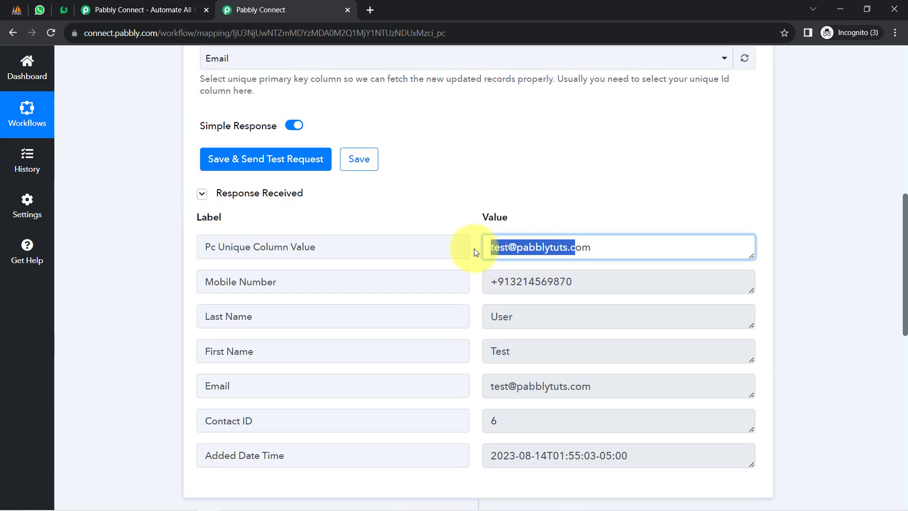
click(16, 10)
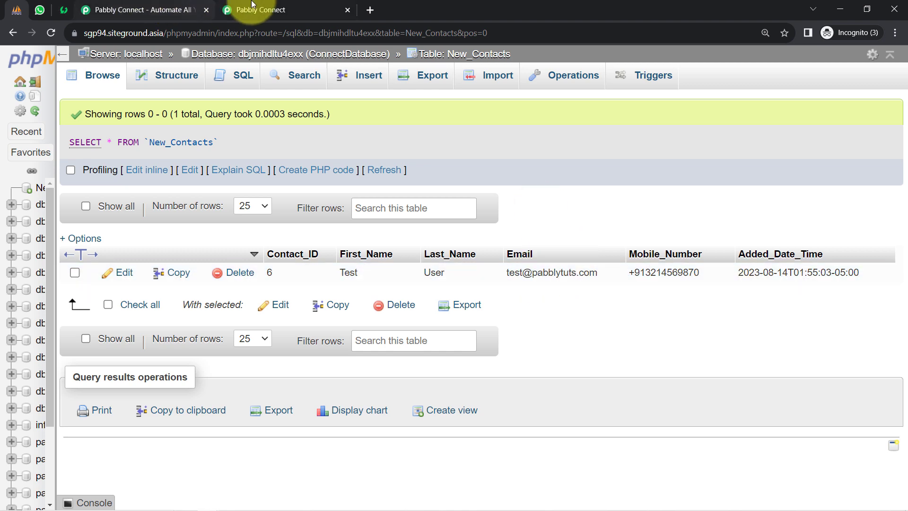
click(293, 9)
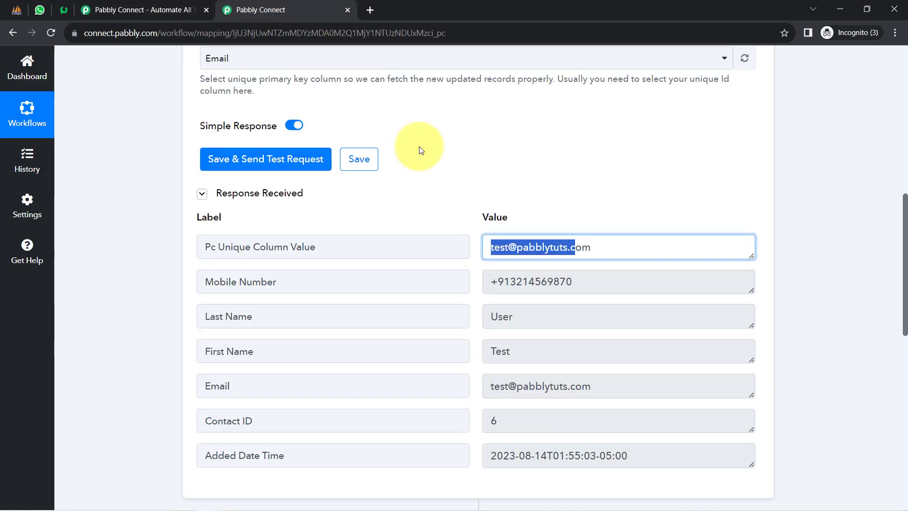
click(16, 10)
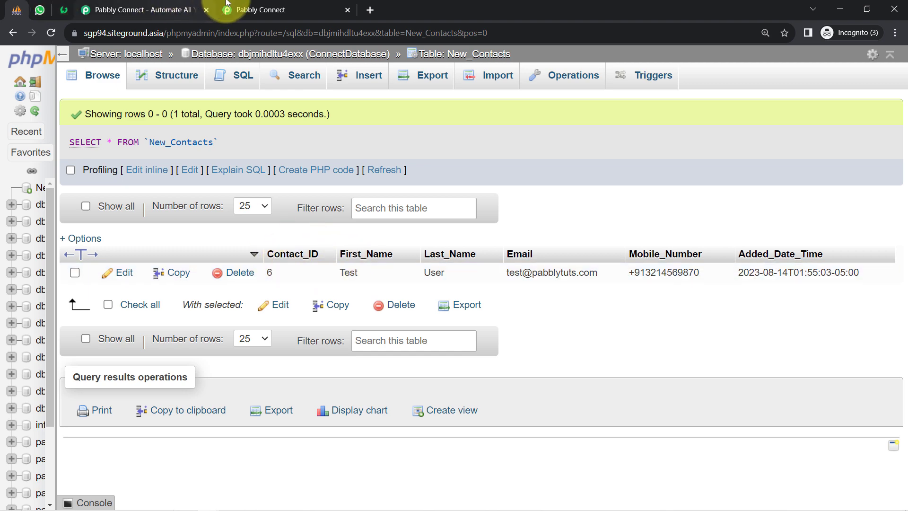
click(284, 10)
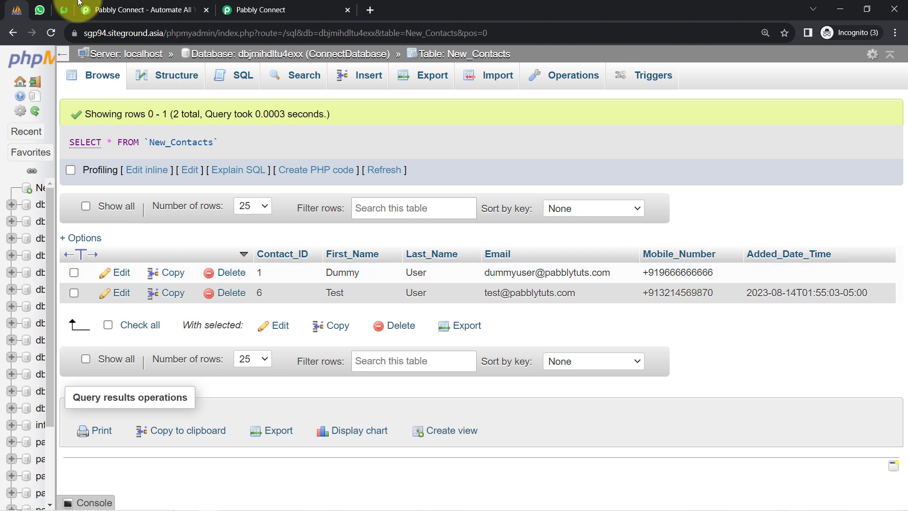
Step: Send the MySQL trigger's test request again to fetch the contact row added to New_Contacts
click(279, 9)
scroll(199, 142, up, 2)
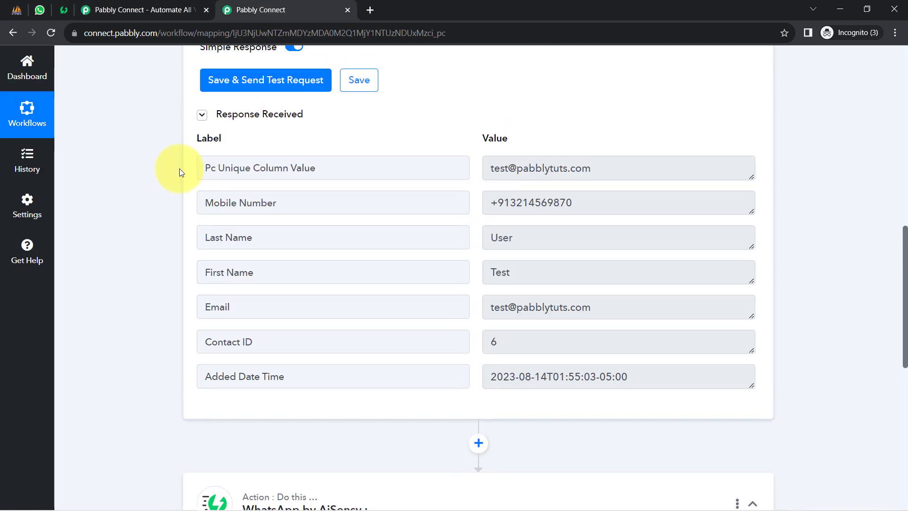
click(241, 99)
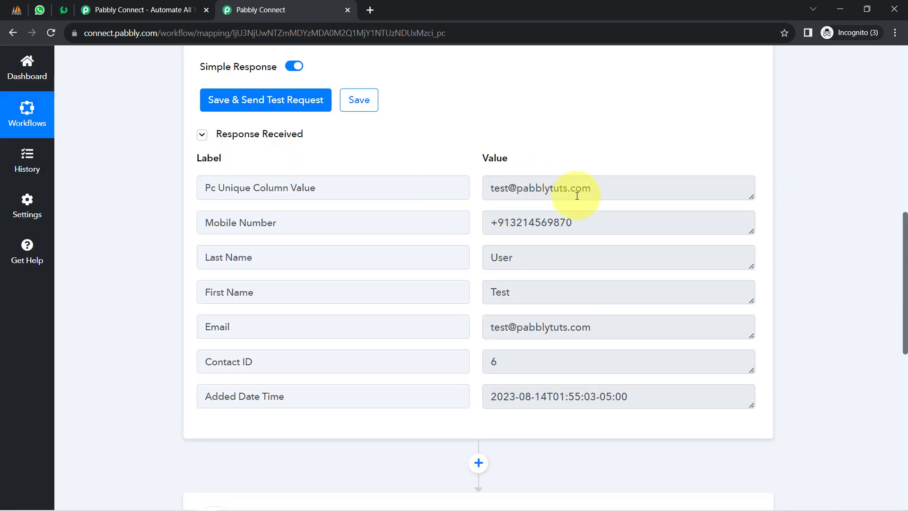
click(290, 104)
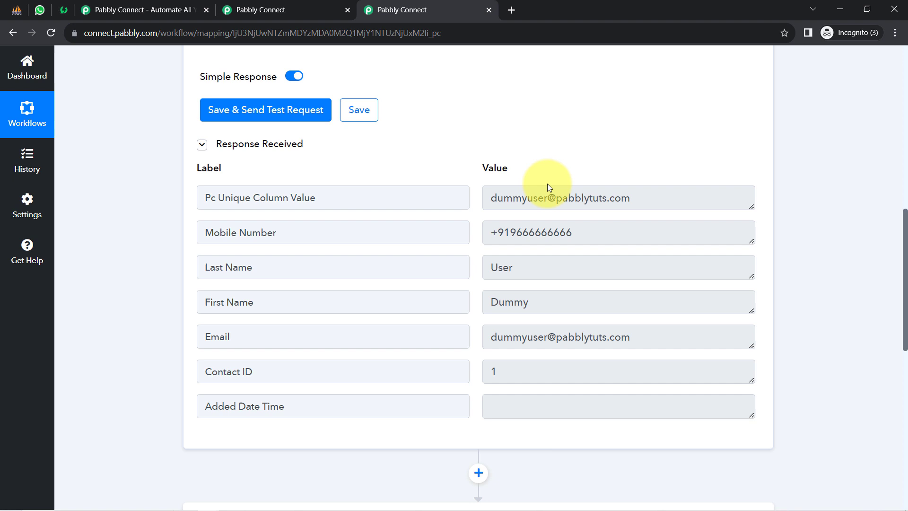
Step: Check the received unique column value, mobile number and last name, and collapse the MySQL trigger step
click(550, 195)
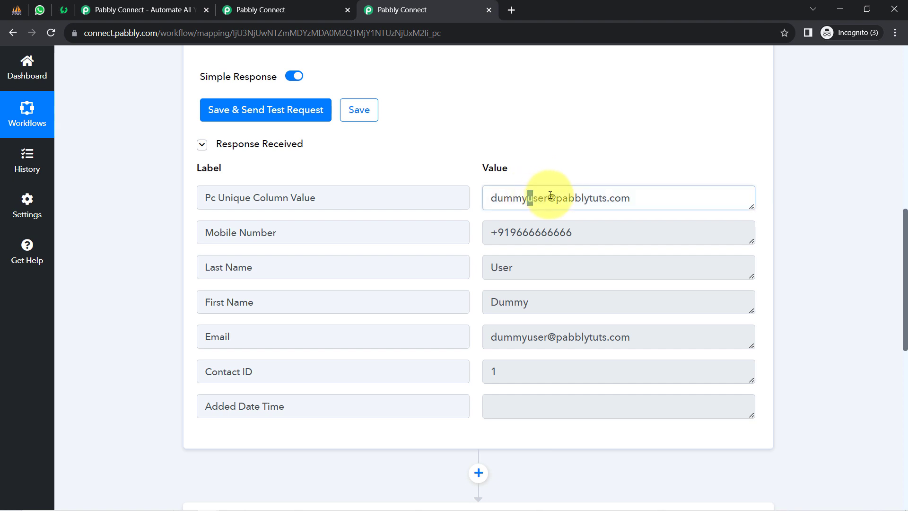
drag(549, 194, 645, 207)
drag(510, 232, 580, 231)
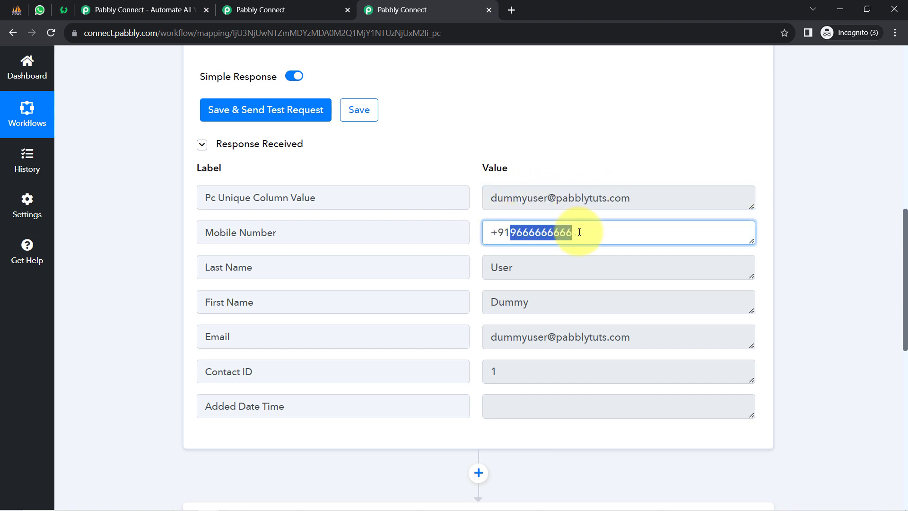
drag(517, 267, 487, 276)
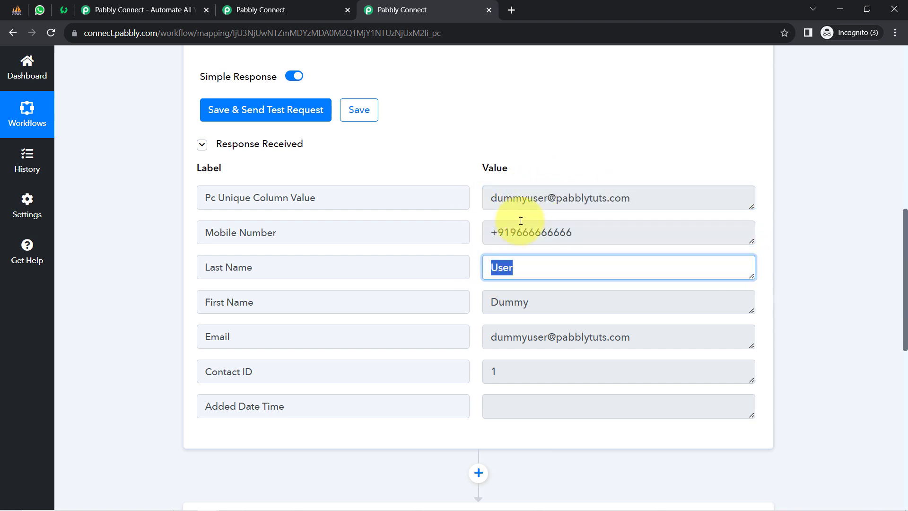
drag(547, 194, 662, 193)
drag(492, 237, 543, 238)
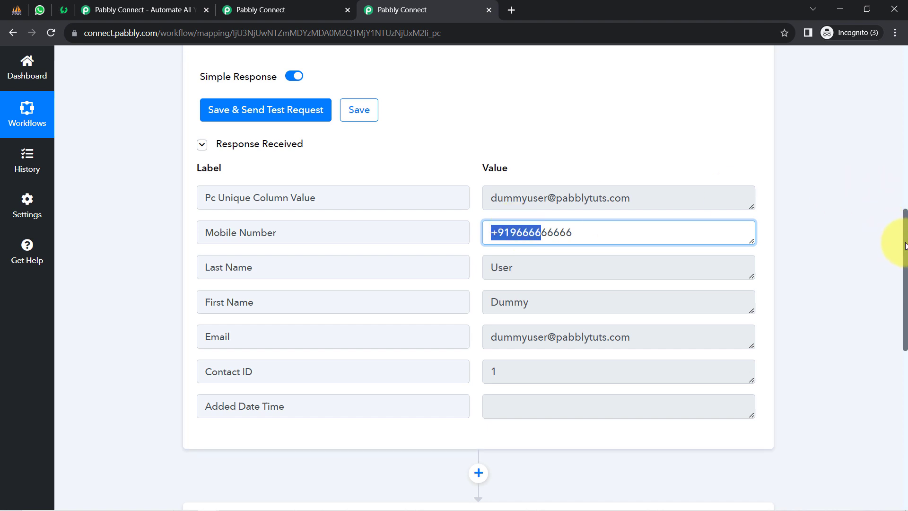
drag(905, 246, 905, 78)
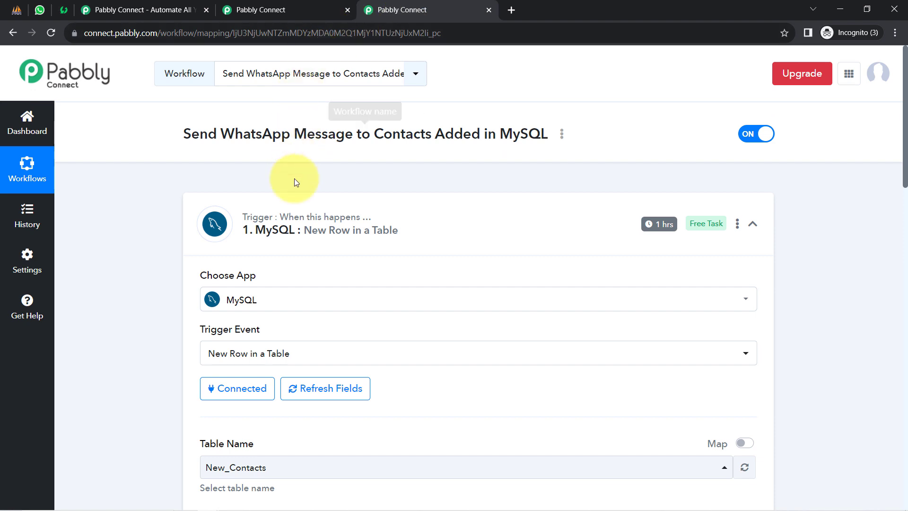
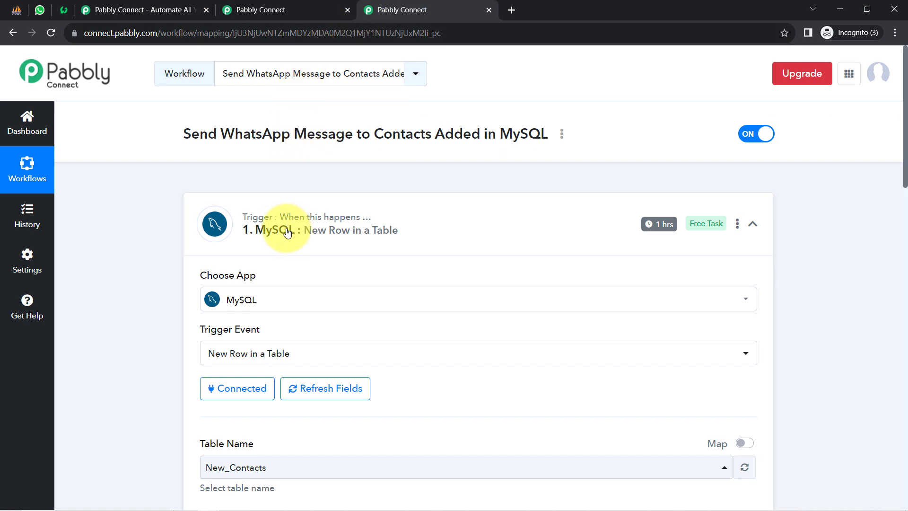
click(287, 231)
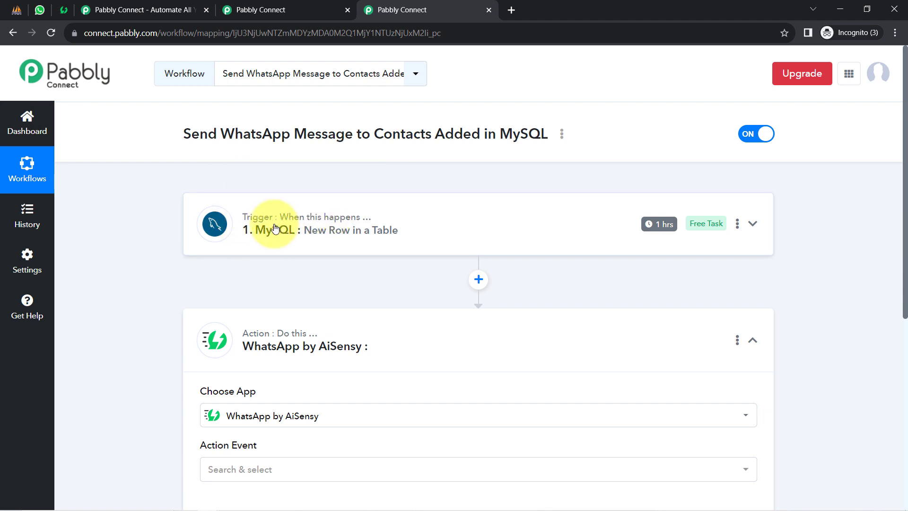
Step: Expand the MySQL trigger step and check the mobile number in its received response
mouse_move(660, 230)
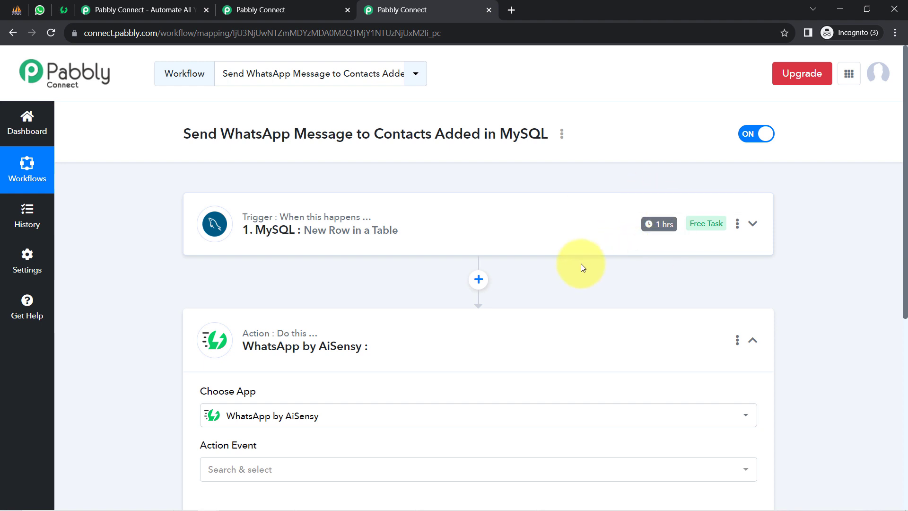
mouse_move(324, 223)
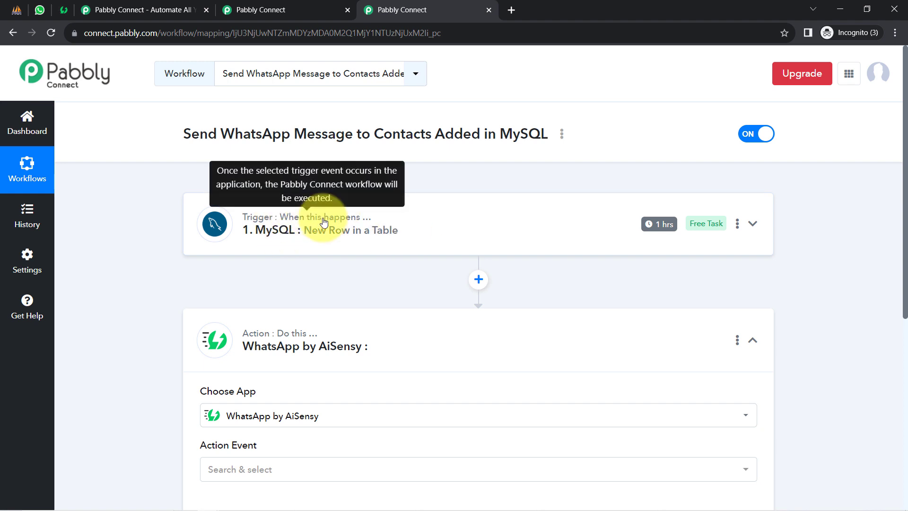
click(284, 231)
scroll(129, 265, down, 3)
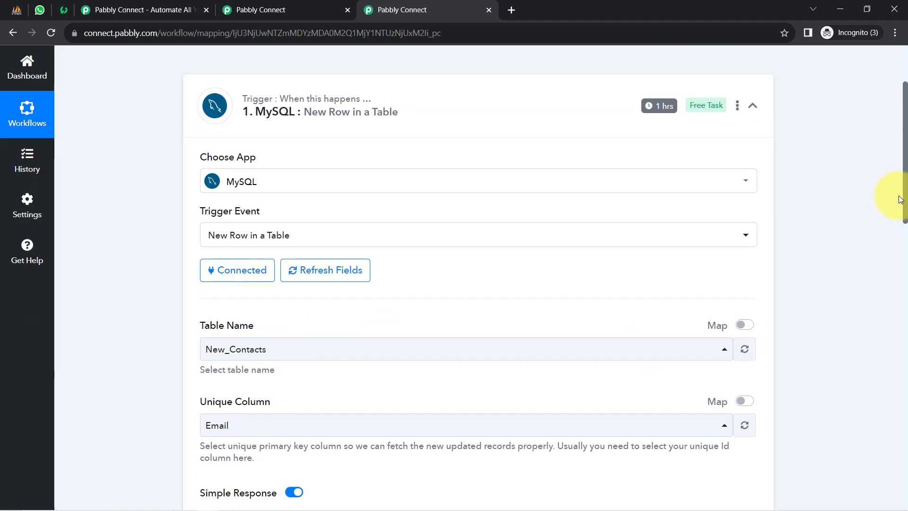
drag(902, 198, 891, 364)
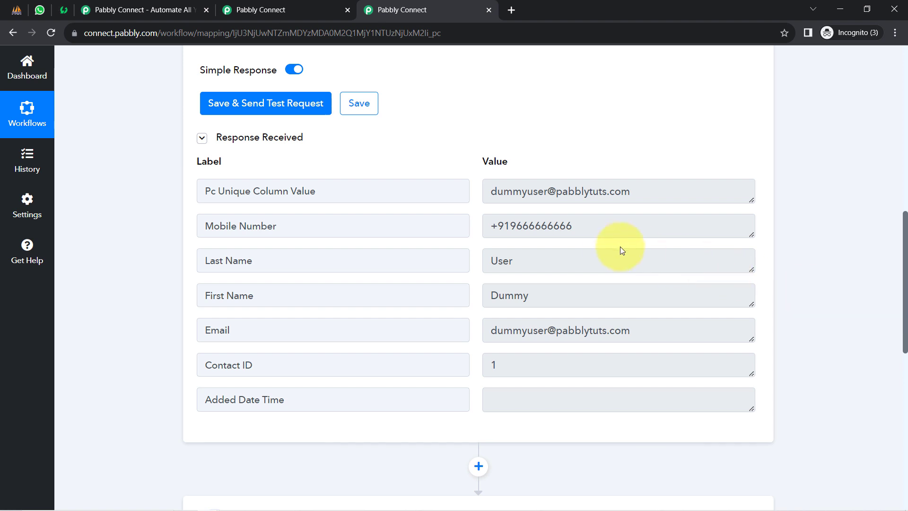
drag(491, 226, 653, 228)
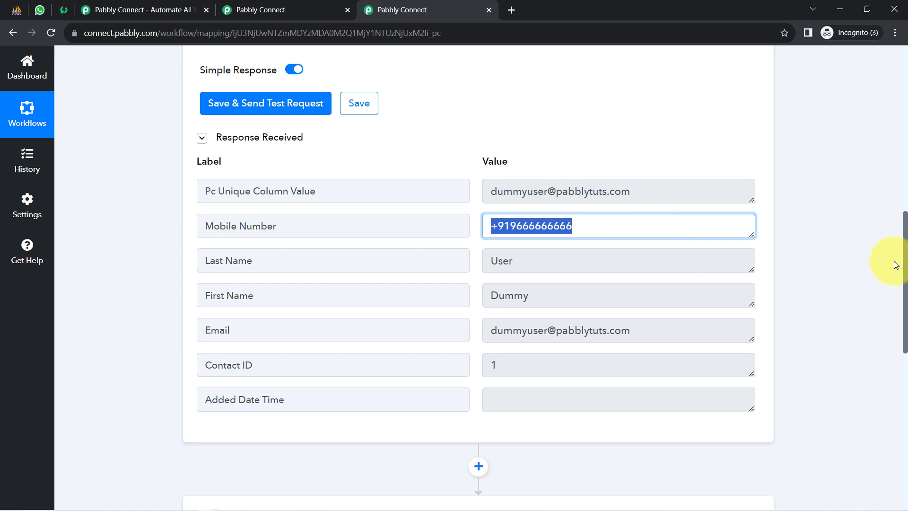
click(40, 11)
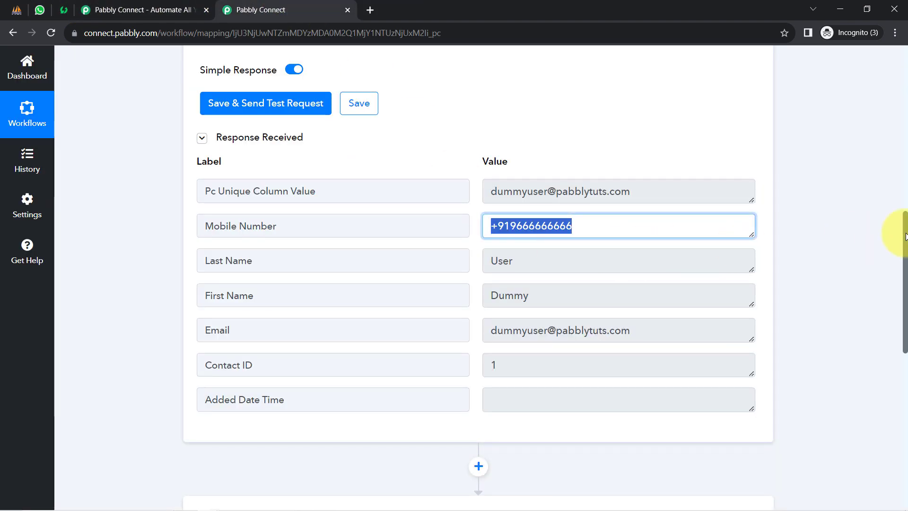
Step: Set the WhatsApp by AiSensy action event to Send Template Message and choose to add a new connection
drag(905, 237, 885, 353)
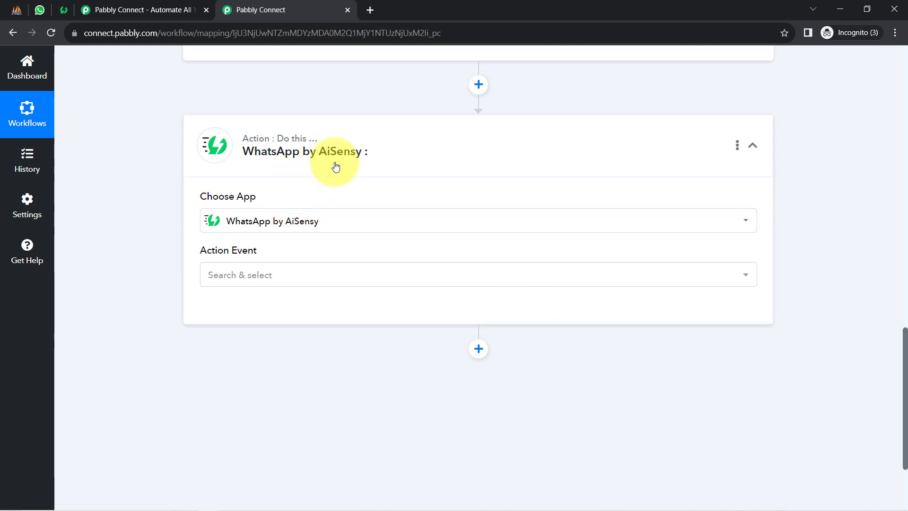
click(225, 285)
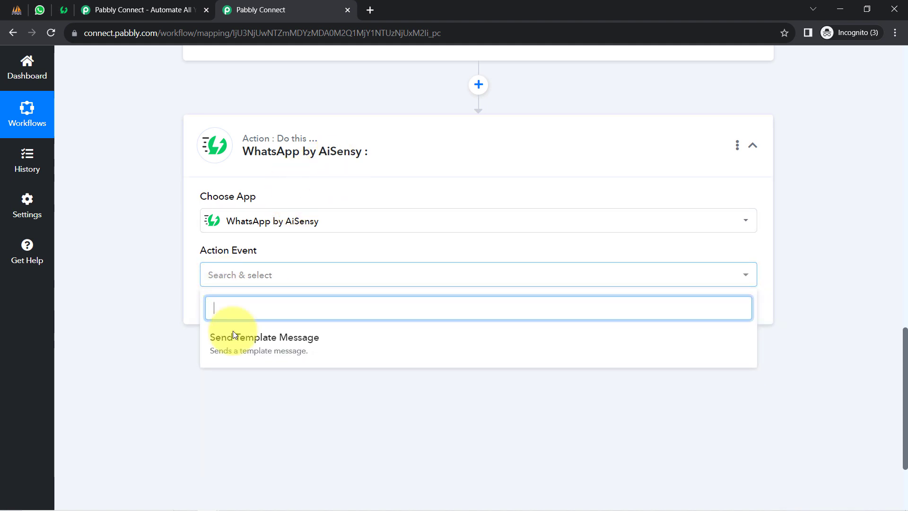
click(234, 348)
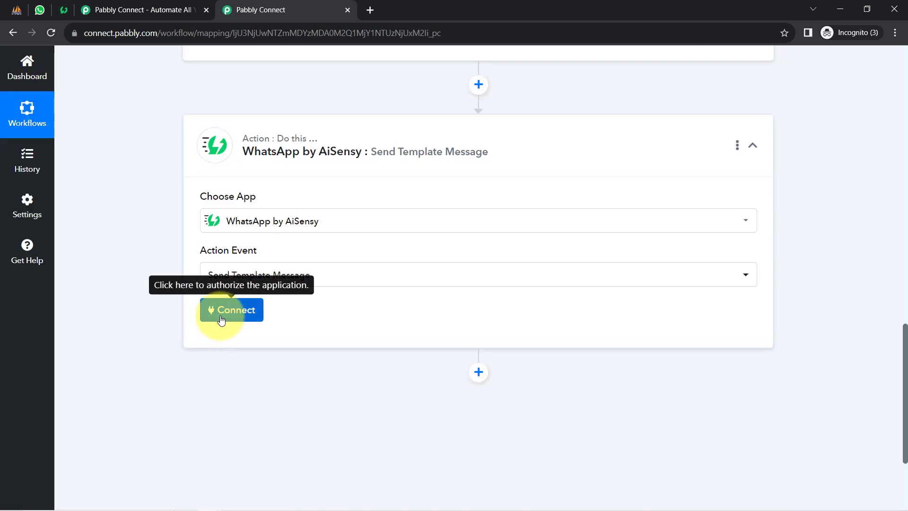
click(220, 320)
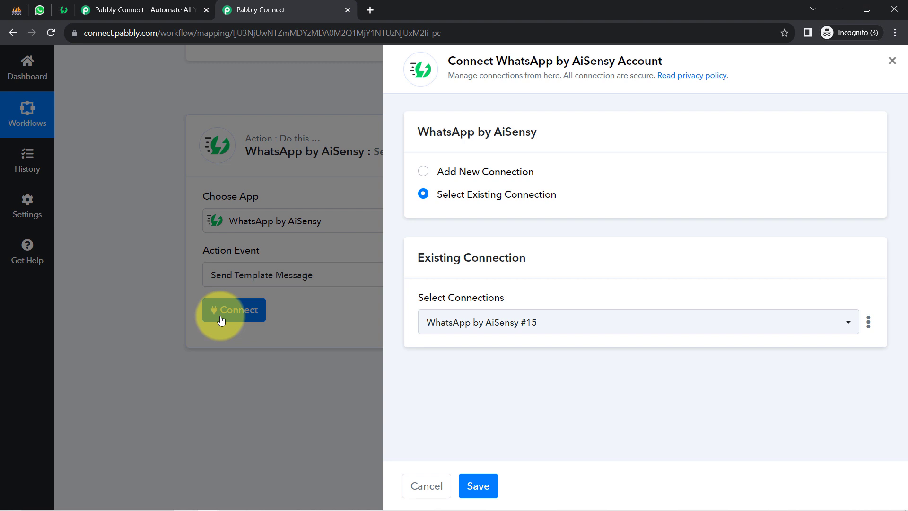
click(509, 175)
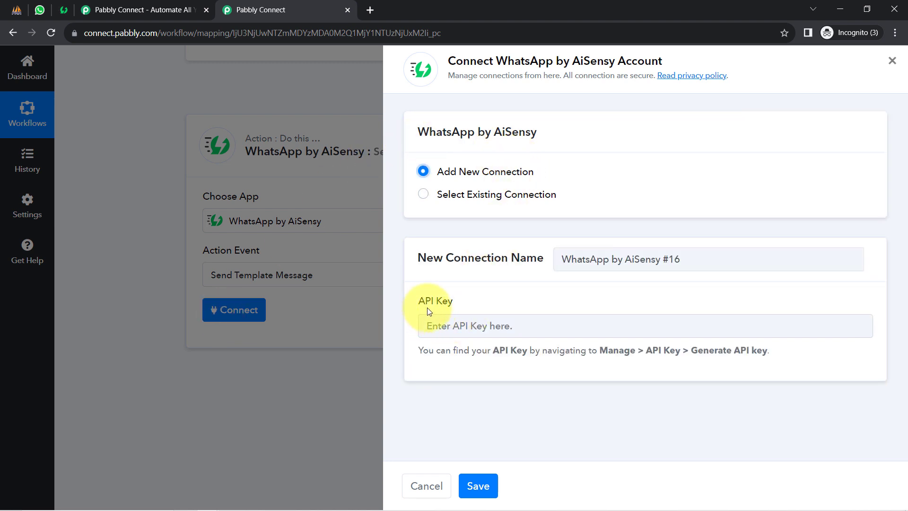
Step: Switch to AiSensy and copy the account's API key from its management settings
click(62, 9)
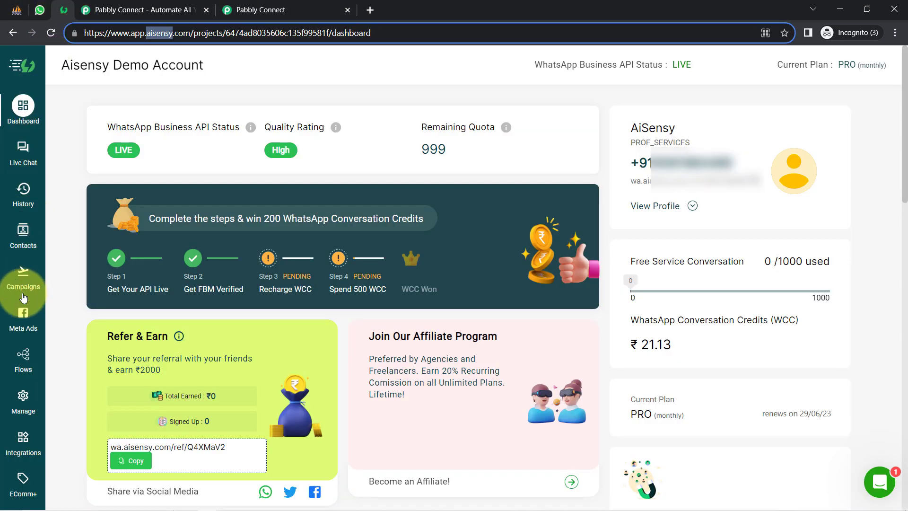
click(21, 400)
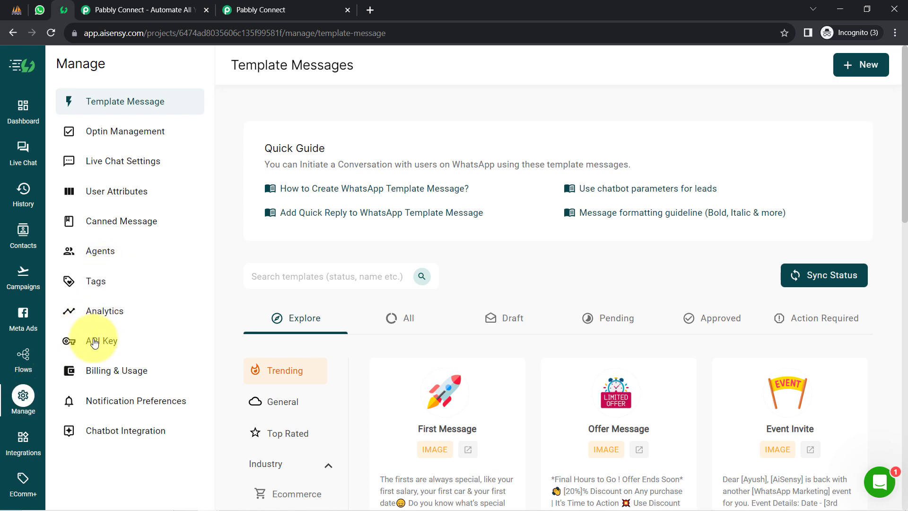
click(96, 340)
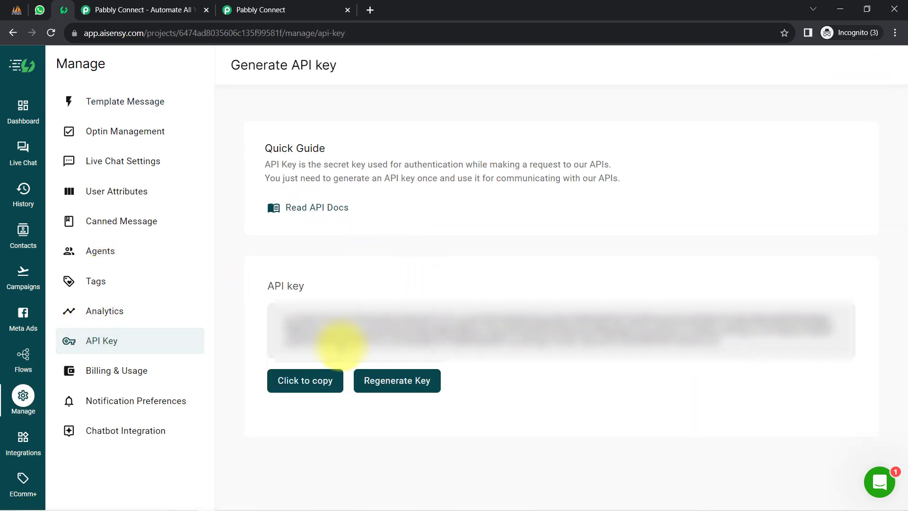
click(312, 384)
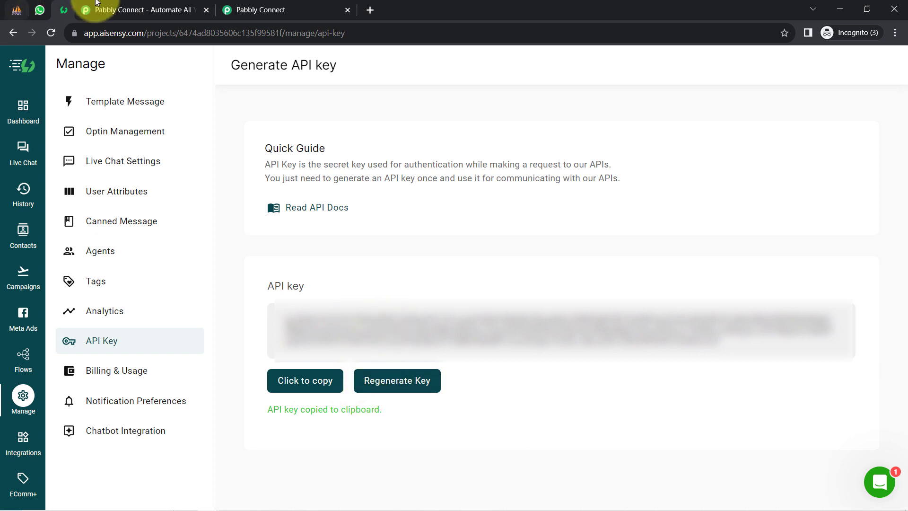
Step: Return to Pabbly Connect, paste the API key into the new AiSensy connection and save it
click(263, 9)
click(430, 325)
key(ctrl+v)
click(468, 487)
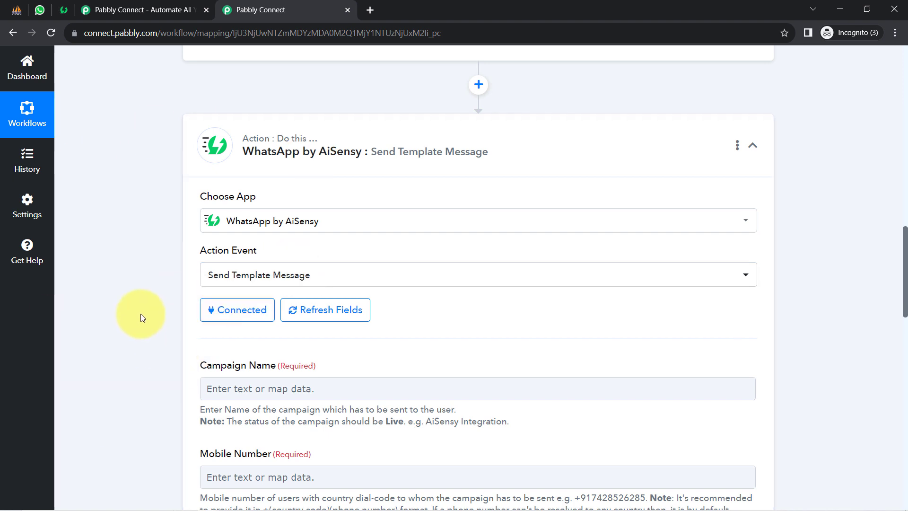
Step: Review the action's Campaign Name and Mobile Number fields against the values received in the MySQL trigger's response
scroll(160, 285, down, 3)
drag(220, 188, 254, 187)
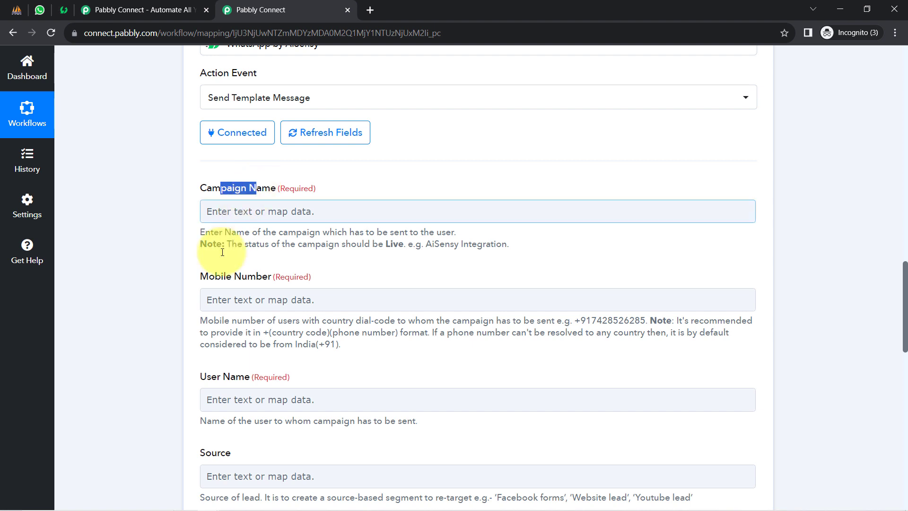
drag(196, 276, 249, 280)
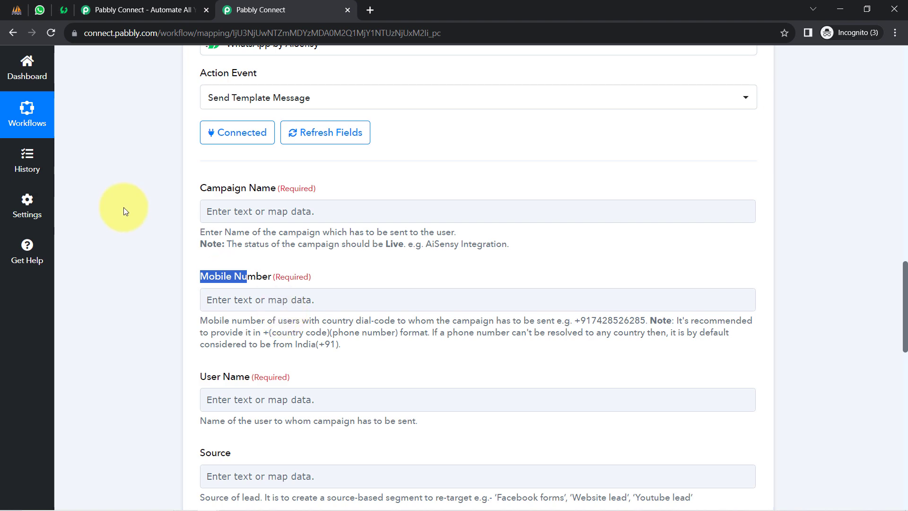
scroll(124, 208, up, 8)
scroll(126, 212, down, 2)
scroll(126, 212, up, 10)
scroll(126, 211, up, 4)
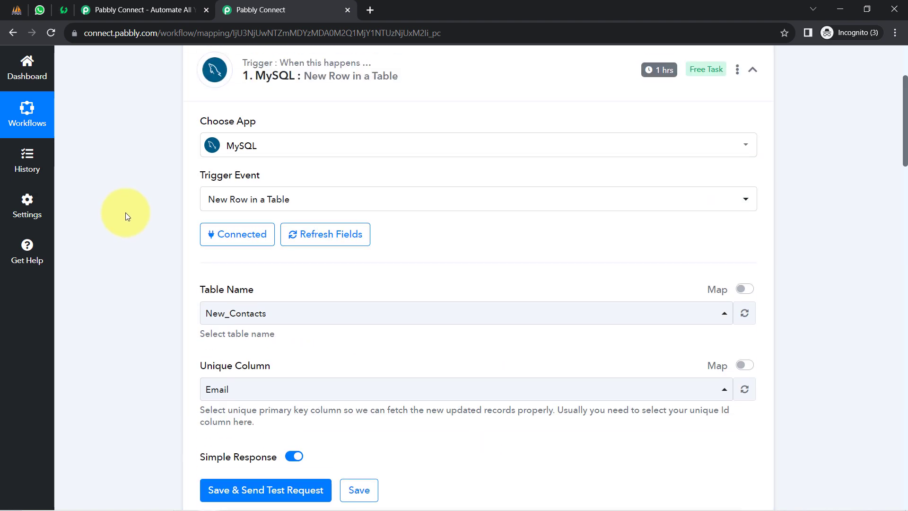
scroll(129, 218, down, 13)
scroll(133, 228, up, 5)
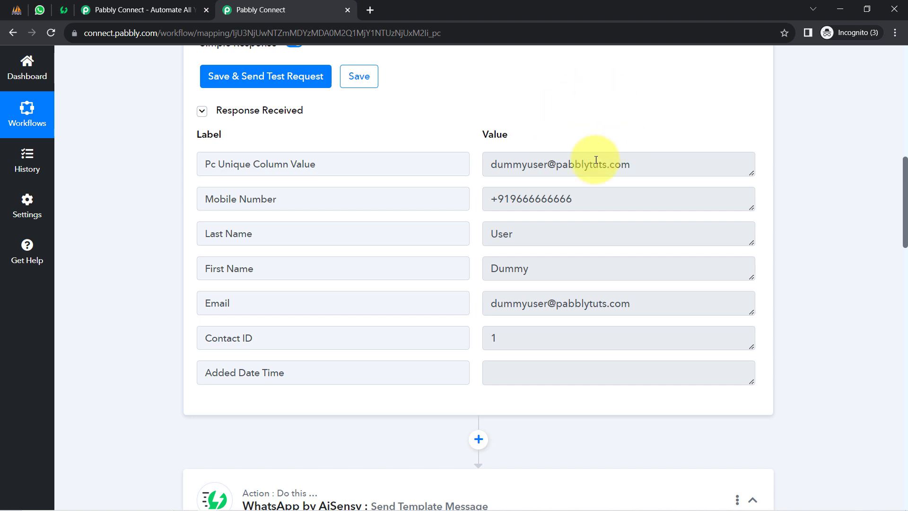
scroll(123, 256, down, 10)
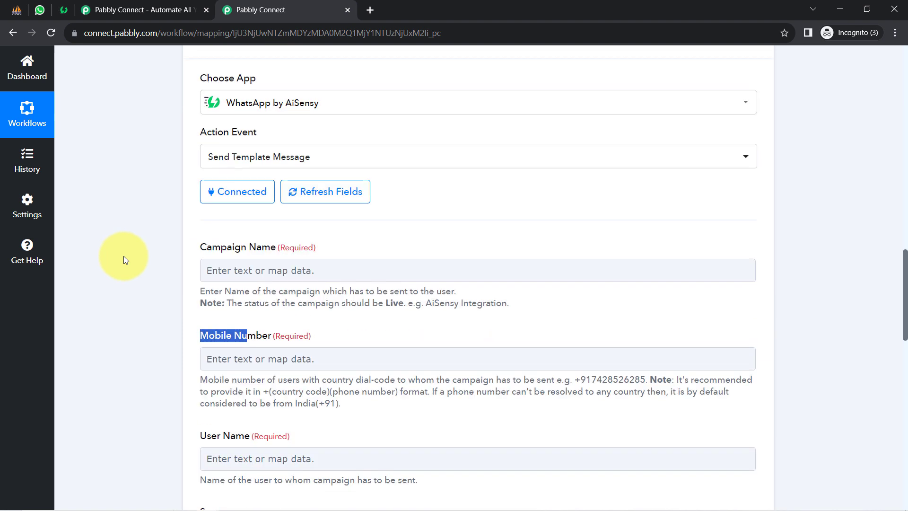
Step: Map the AiSensy action's Mobile Number field to the Mobile Number from the MySQL trigger, searching the data for 96
scroll(243, 240, down, 2)
click(246, 240)
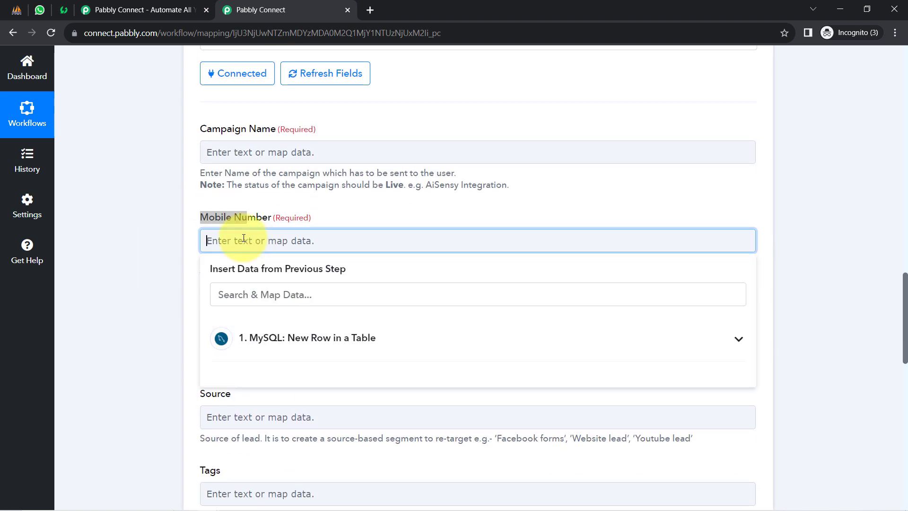
click(243, 339)
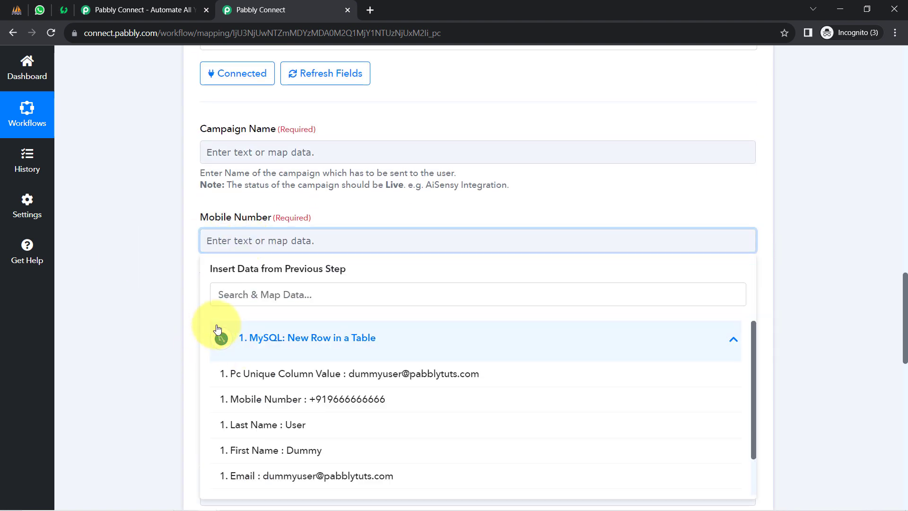
click(229, 288)
text(96)
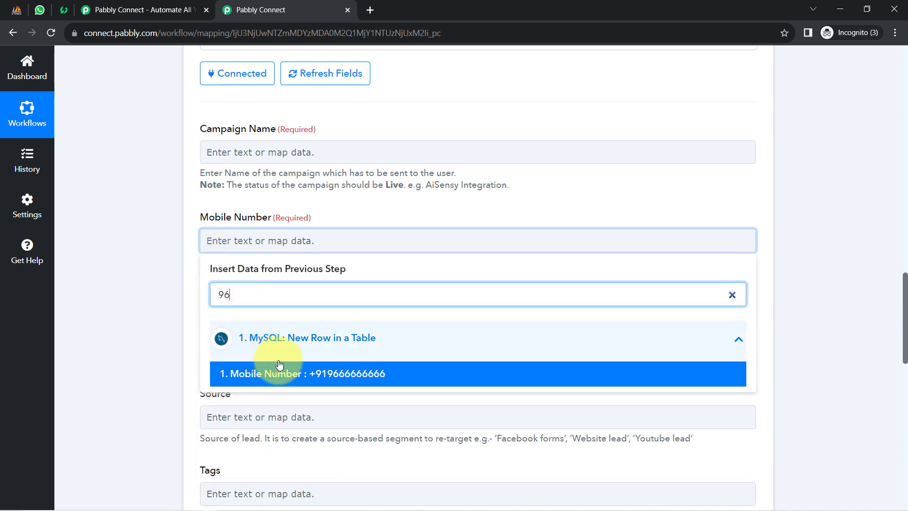
click(304, 374)
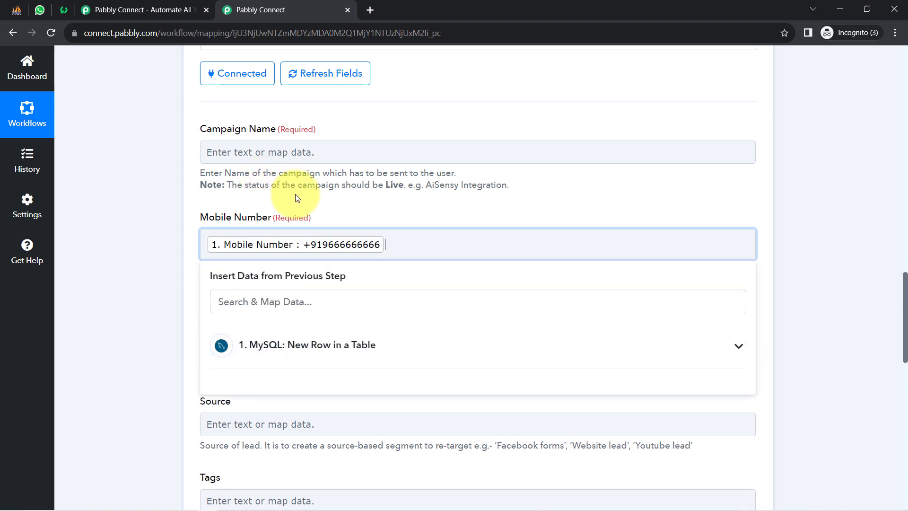
click(150, 257)
Step: Map the User Name field to the First Name followed by the Last Name from the MySQL trigger
scroll(162, 262, down, 5)
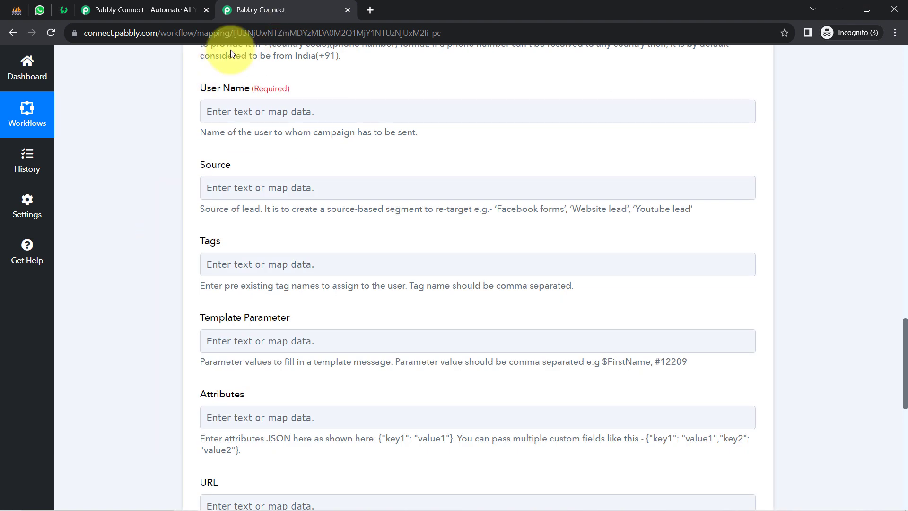
click(226, 113)
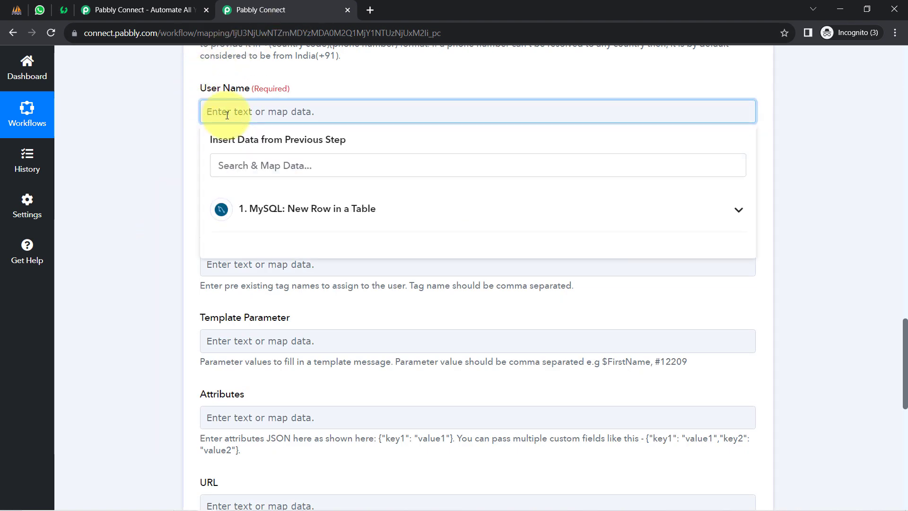
click(255, 210)
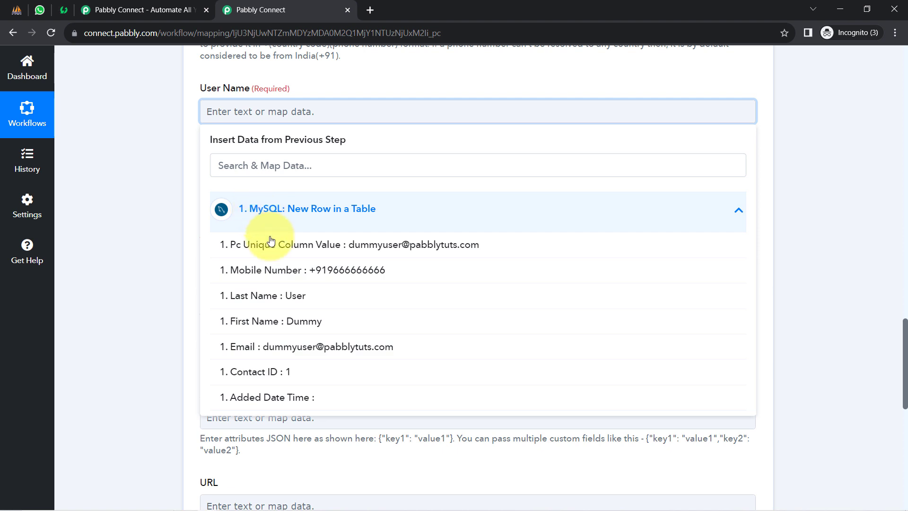
click(303, 323)
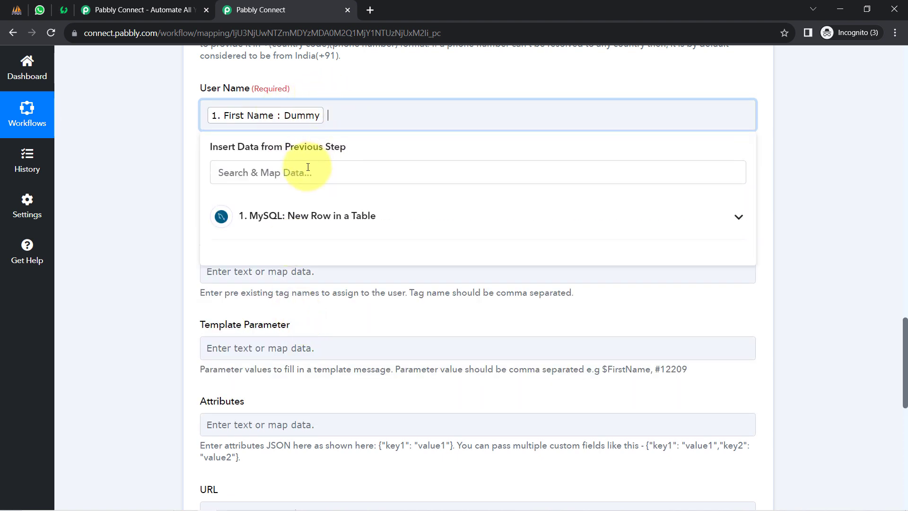
click(289, 216)
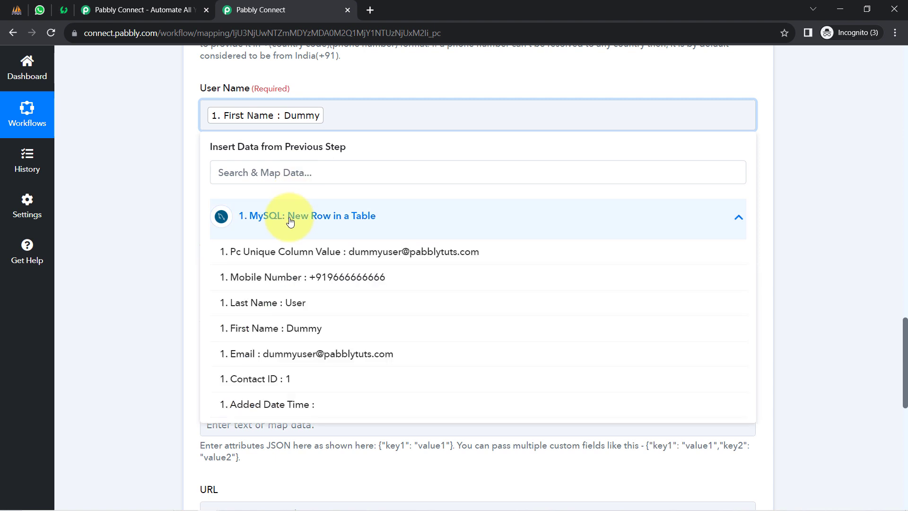
click(272, 302)
click(153, 138)
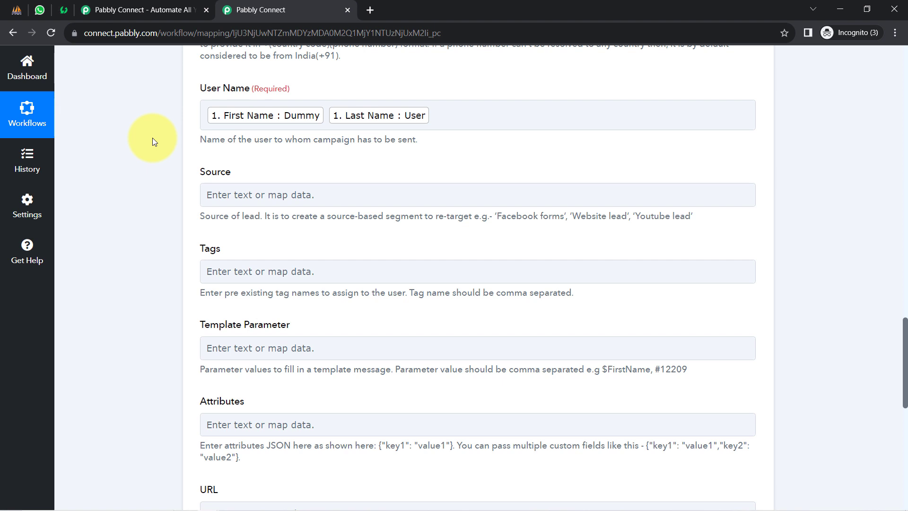
scroll(151, 155, down, 1)
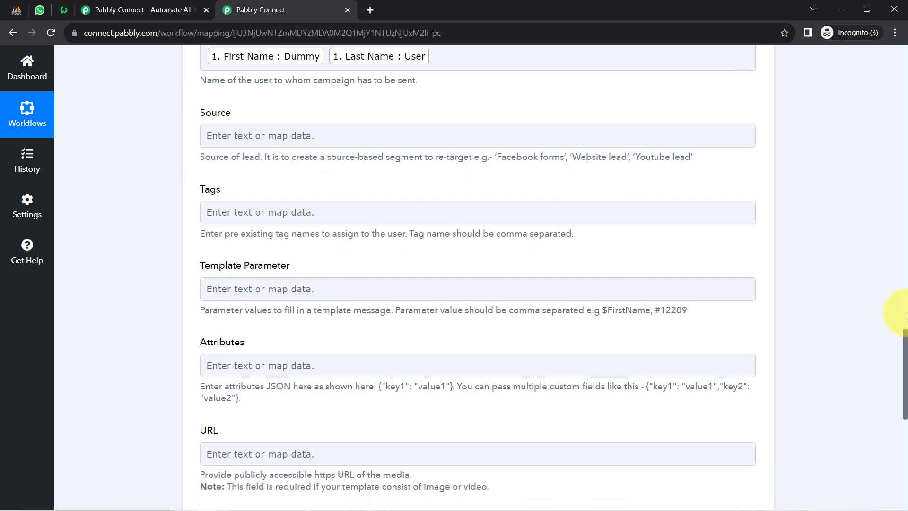
drag(905, 341, 879, 283)
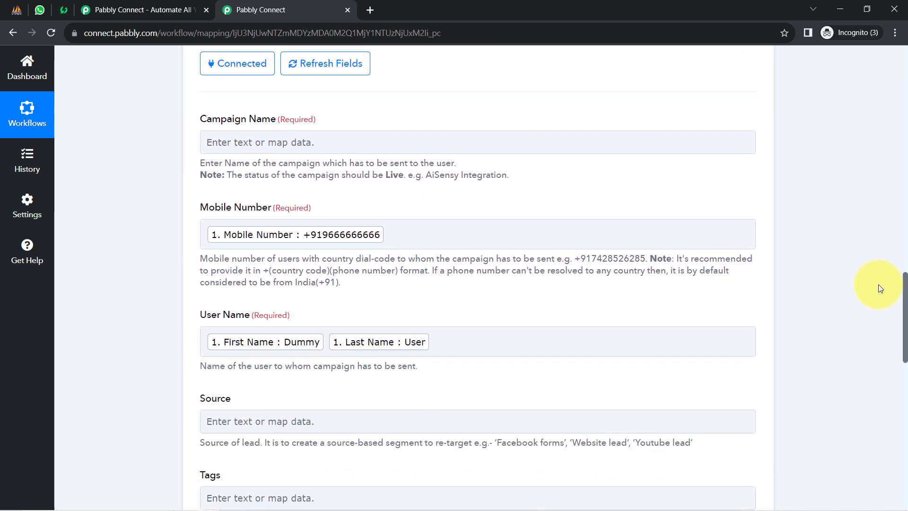
click(239, 133)
text(ASCDC)
key(ctrl+a)
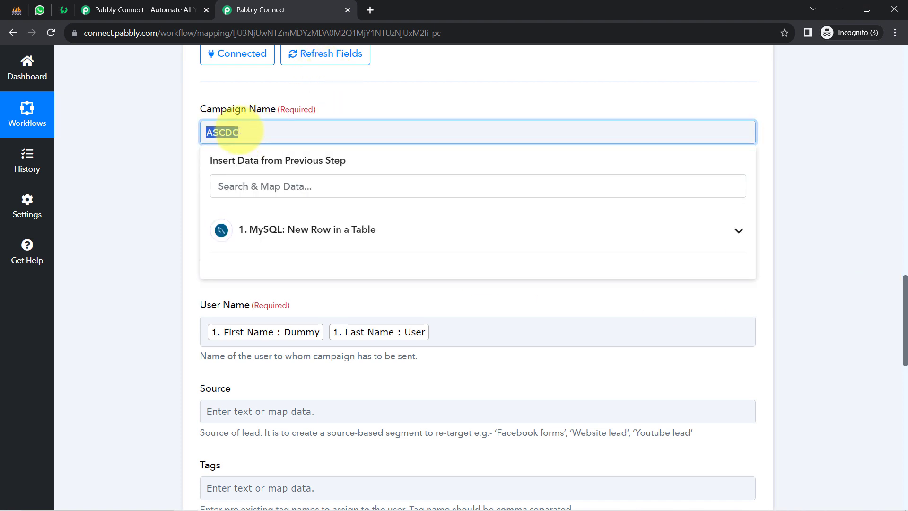
key(BackSpace)
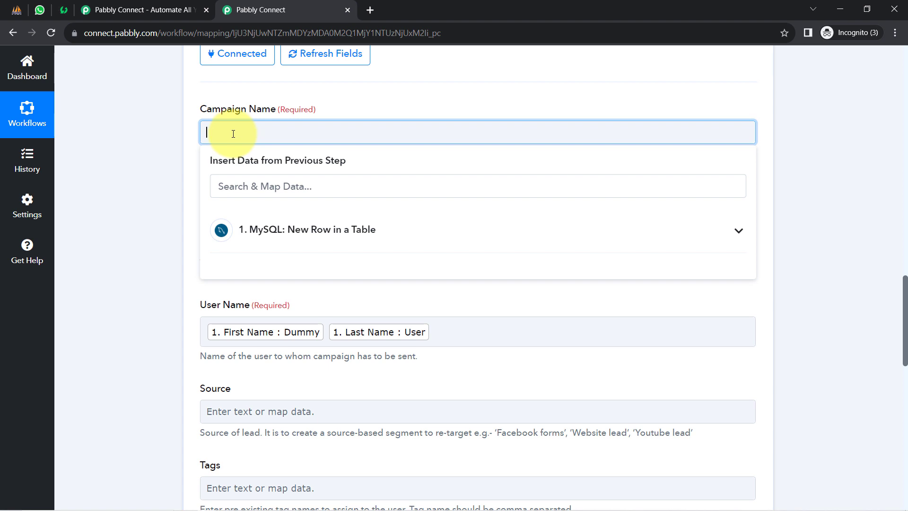
Step: Review the AiSensy action's Campaign Name, Source, Tags and Template Parameter fields, leaving them empty
text(d)
key(BackSpace)
click(120, 178)
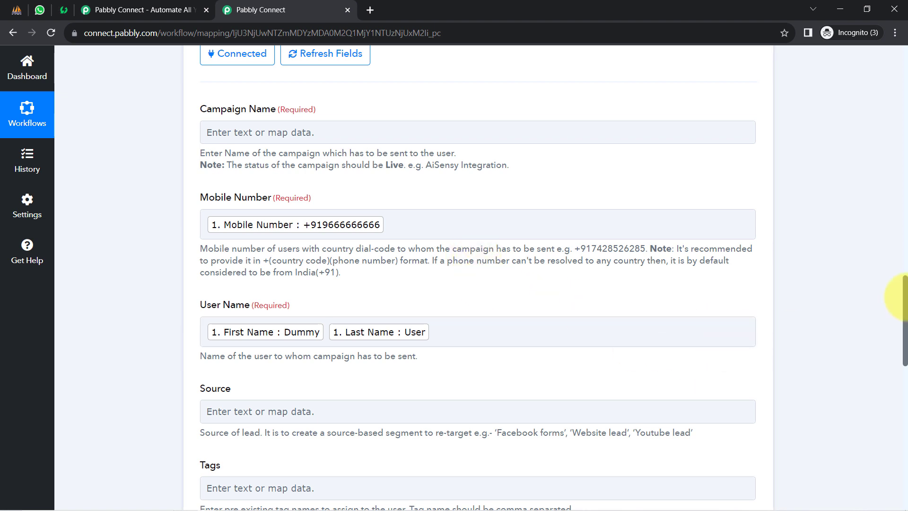
drag(905, 290, 905, 347)
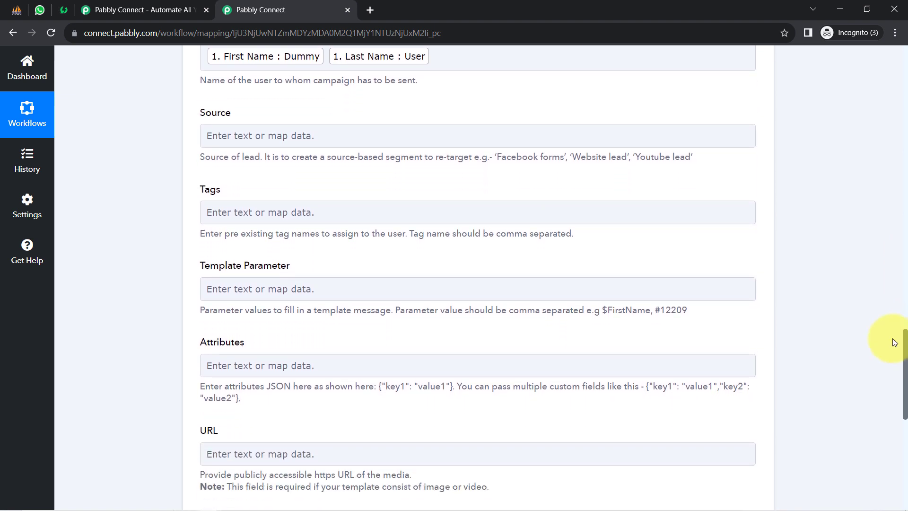
click(218, 129)
click(217, 130)
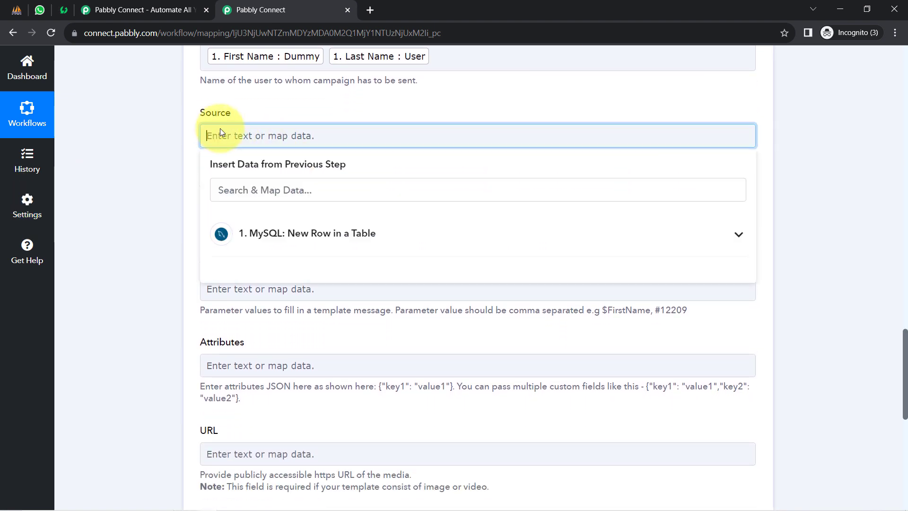
click(174, 166)
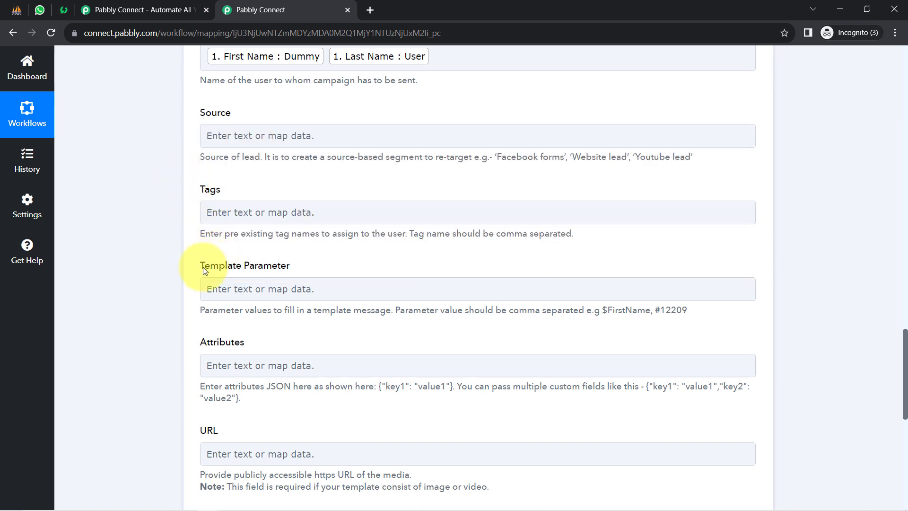
drag(202, 266, 292, 258)
click(249, 257)
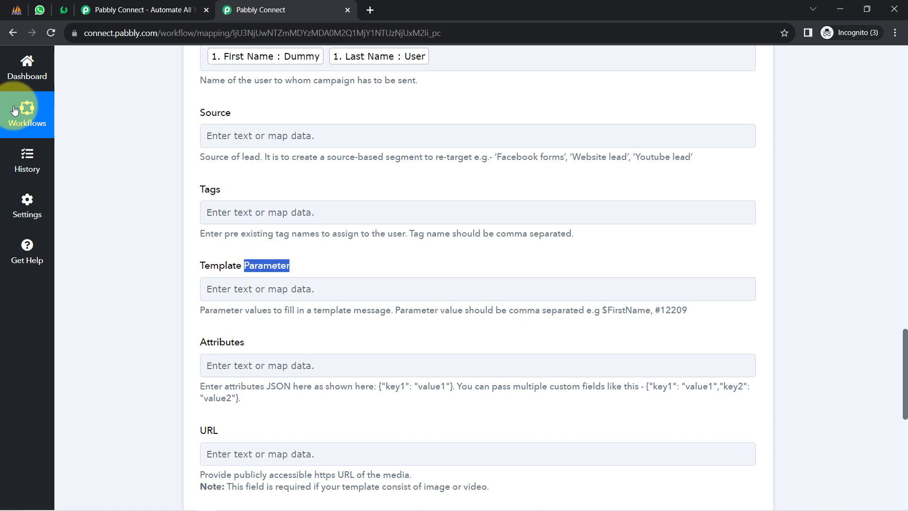
Step: Switch to AiSensy and list all existing template messages with their approval status
click(67, 11)
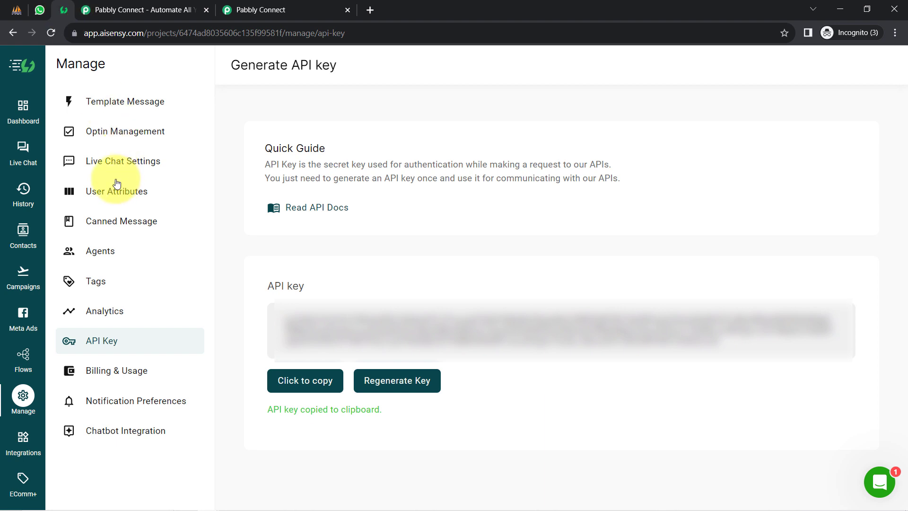
click(98, 104)
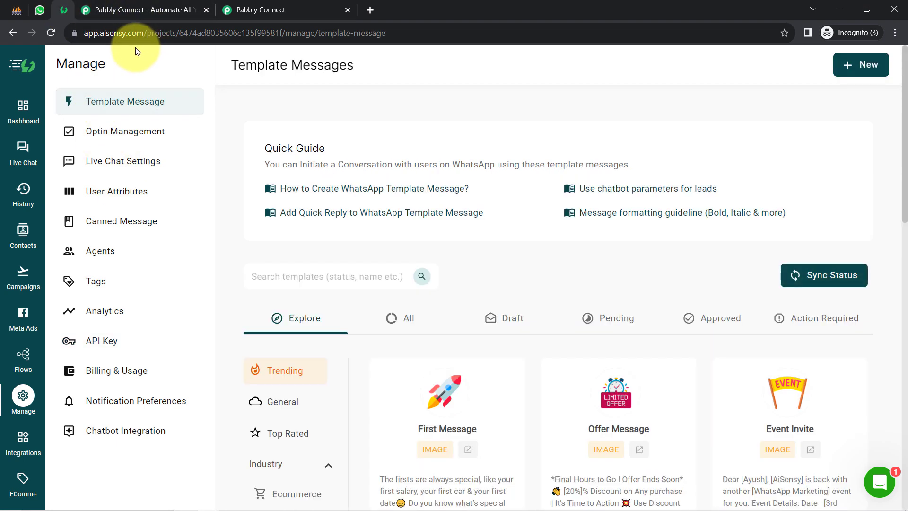
drag(231, 65, 356, 65)
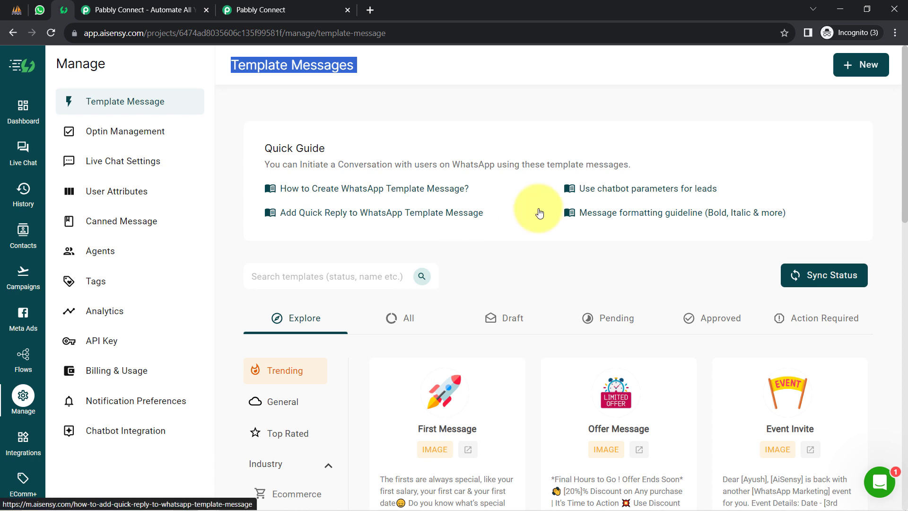
click(406, 325)
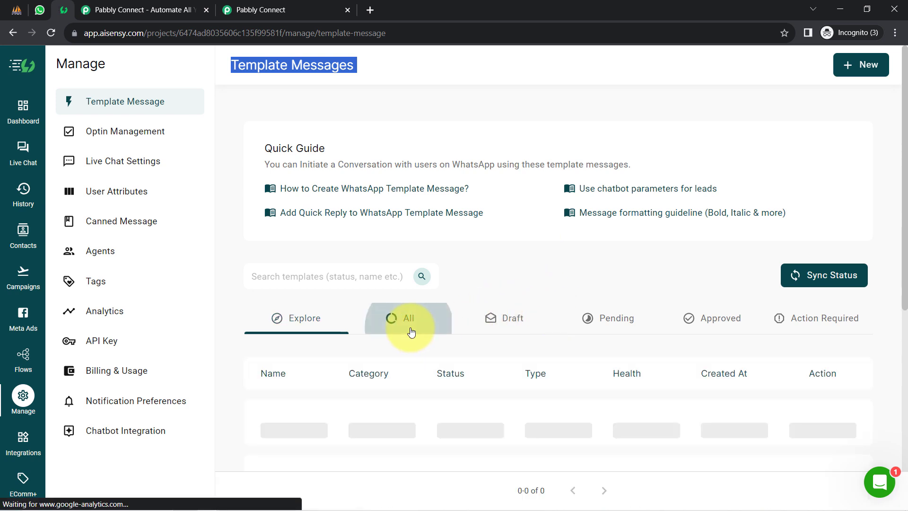
scroll(523, 241, down, 2)
scroll(525, 240, down, 1)
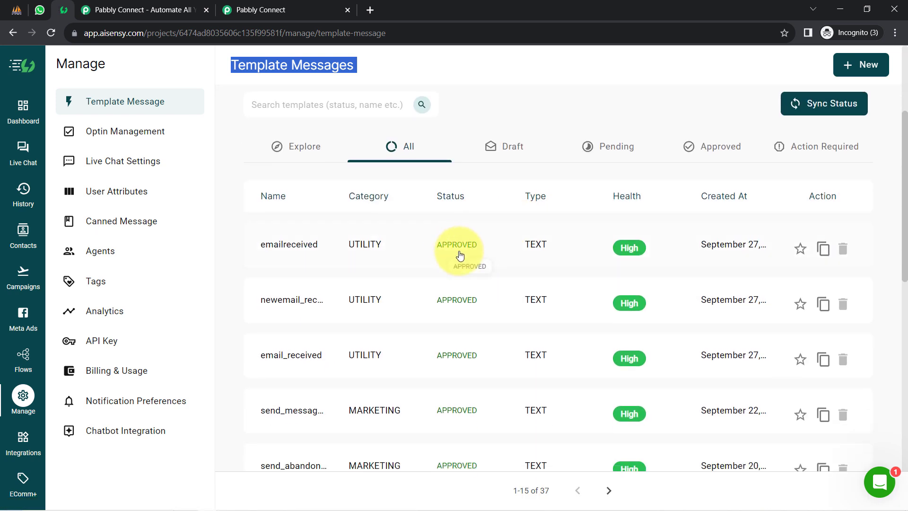
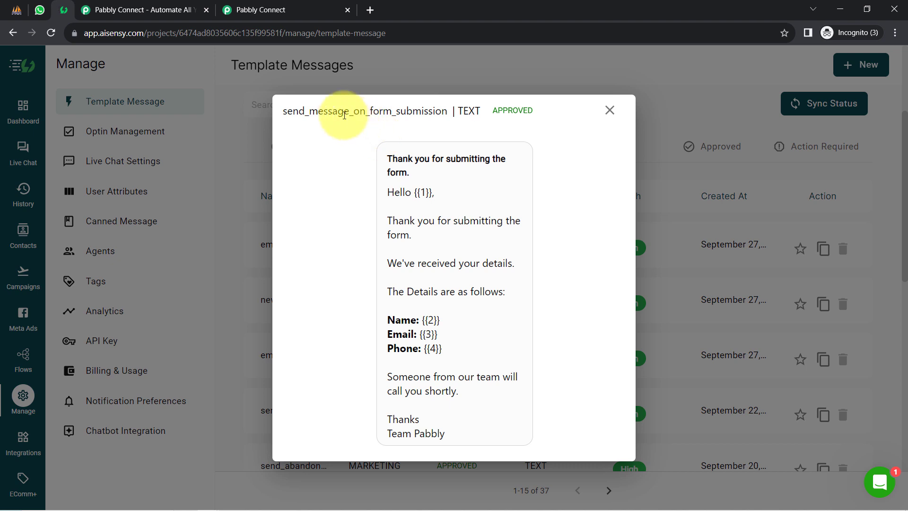
Step: Read the approval status and message text of the send_message_on_form_submission template, then close its preview
double_click(519, 110)
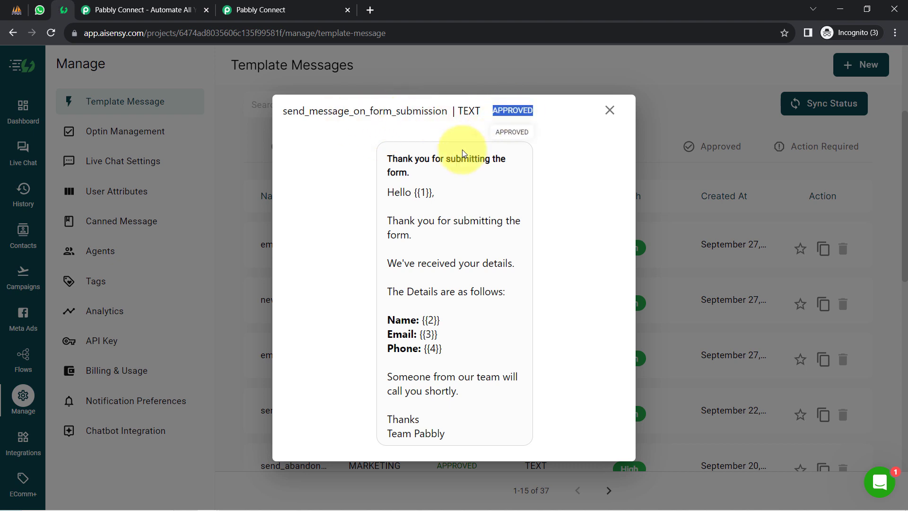
drag(391, 159, 449, 427)
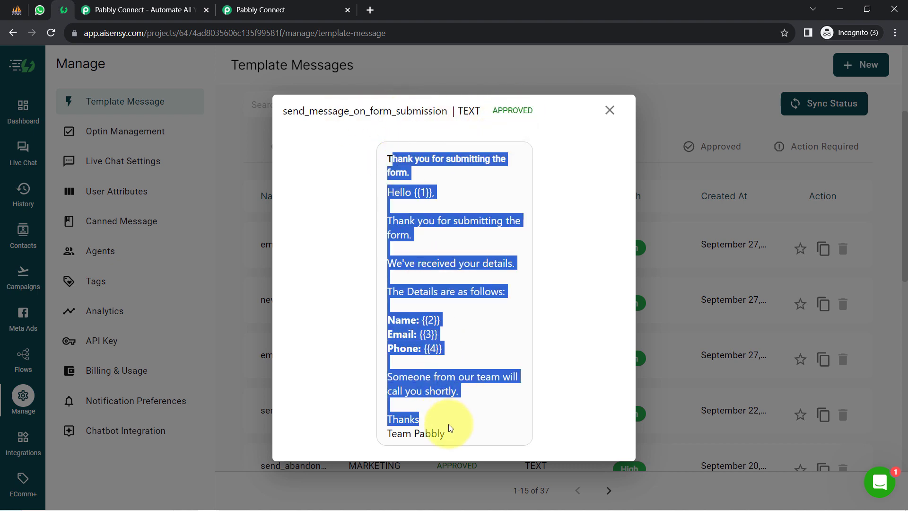
click(609, 114)
Step: Start a new template message with the category MARKETING and the language English
drag(902, 166, 853, 81)
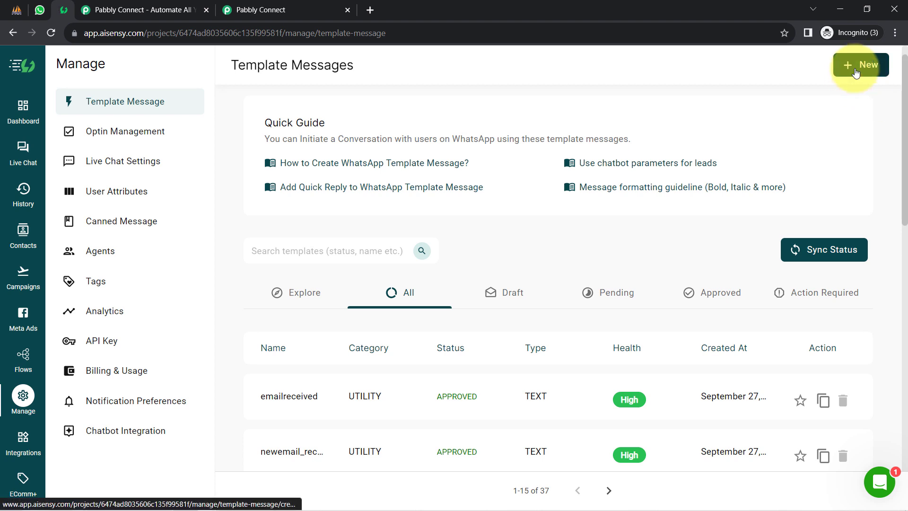
click(853, 76)
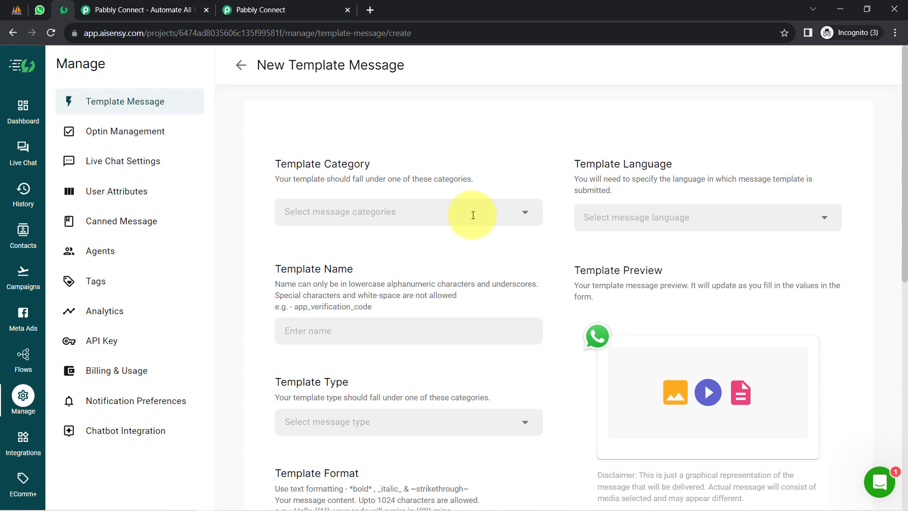
click(240, 66)
click(271, 150)
drag(326, 175, 275, 178)
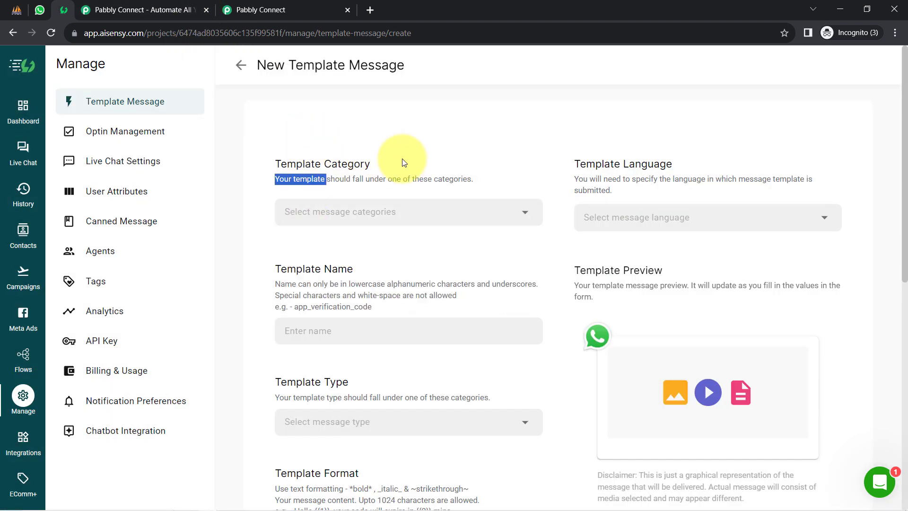
click(351, 200)
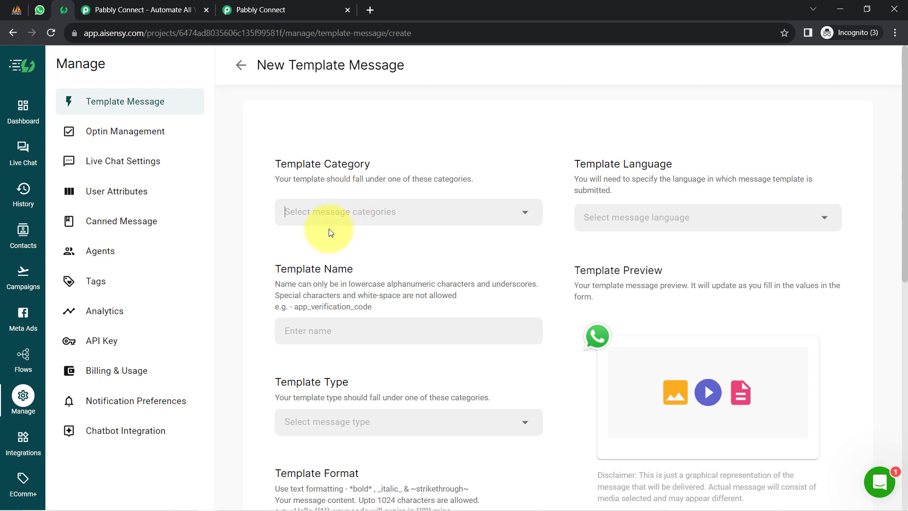
click(325, 211)
click(304, 261)
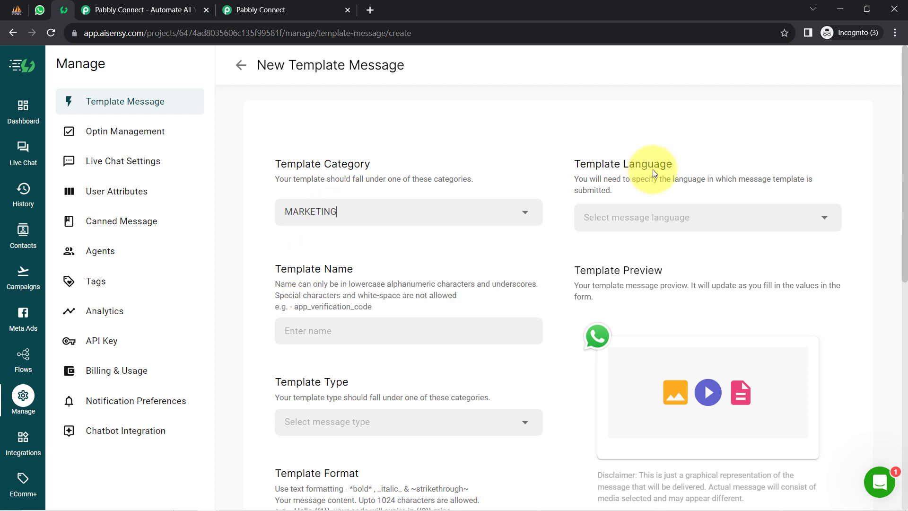
click(598, 217)
text(eng)
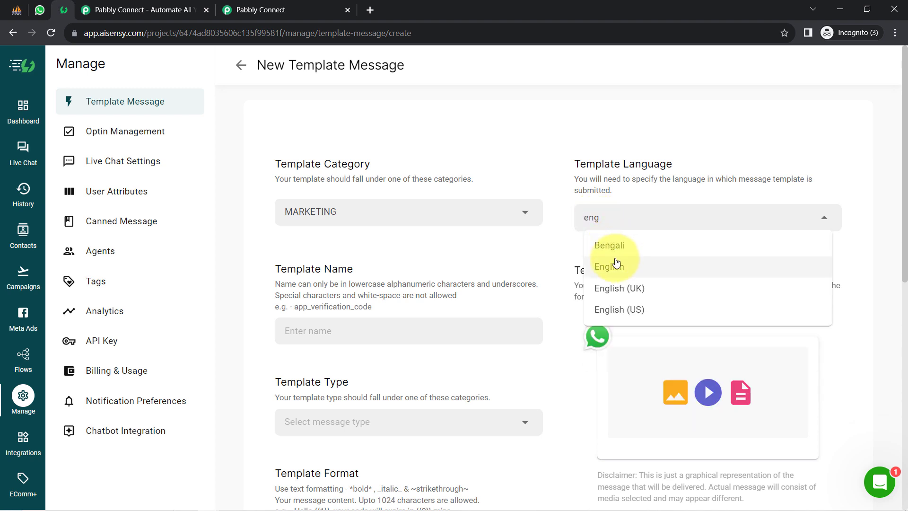
click(616, 263)
Step: Name the new template xcvsd and set its template type to TEXT
scroll(902, 265, down, 2)
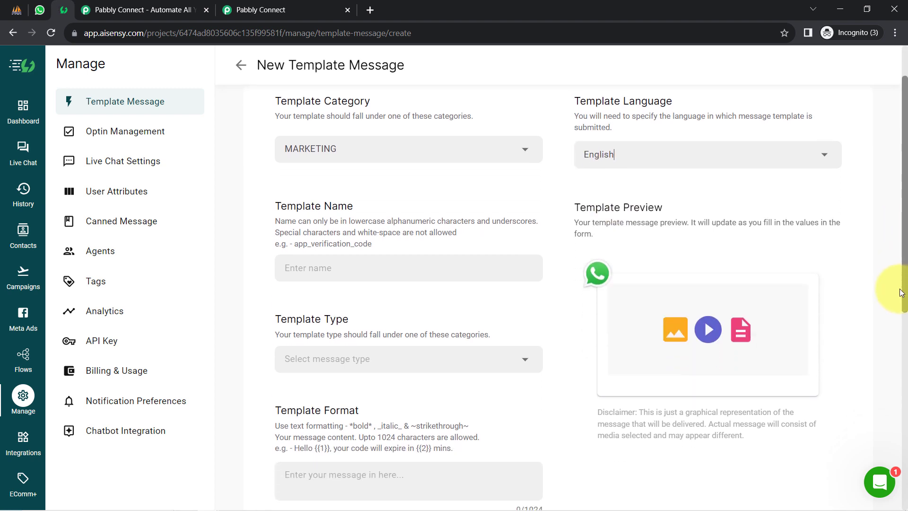
click(331, 220)
text(xcvsd)
drag(287, 270, 330, 270)
click(303, 317)
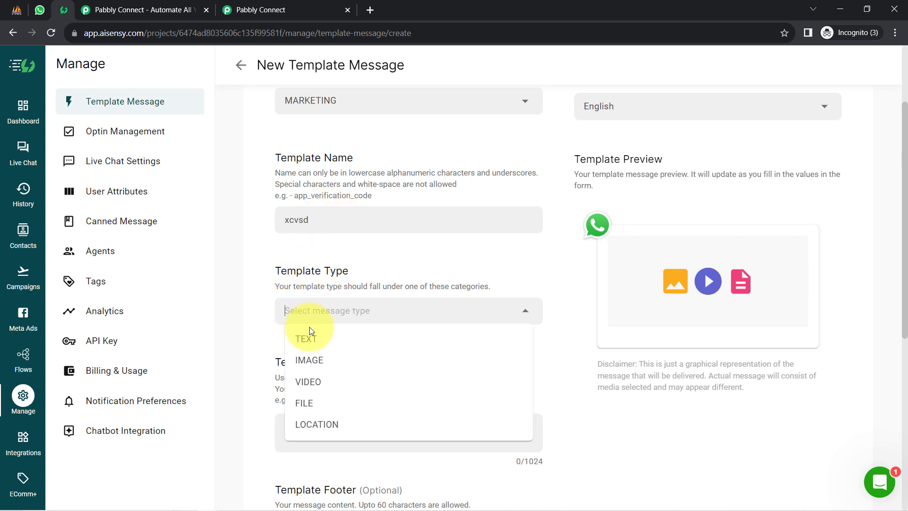
click(311, 340)
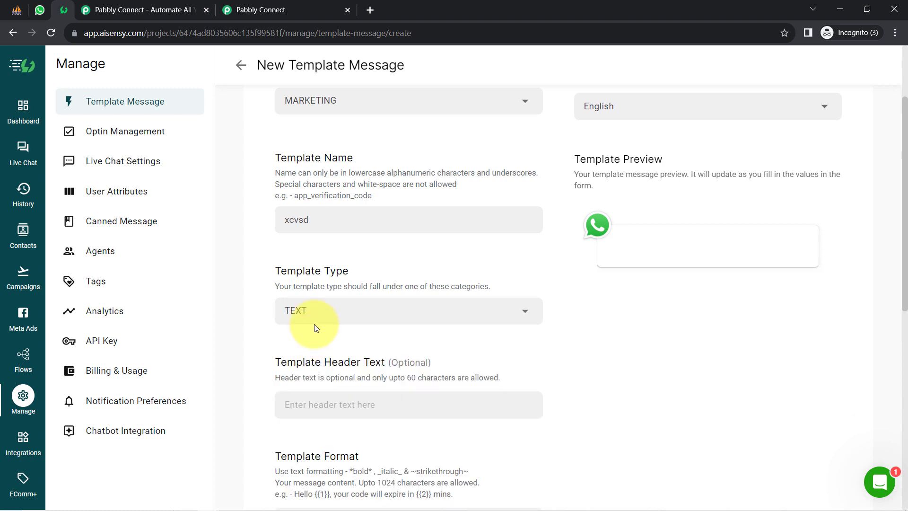
Step: Enter SDCSDCSDC as the template's header text
click(299, 416)
text(SDCSDCSDC)
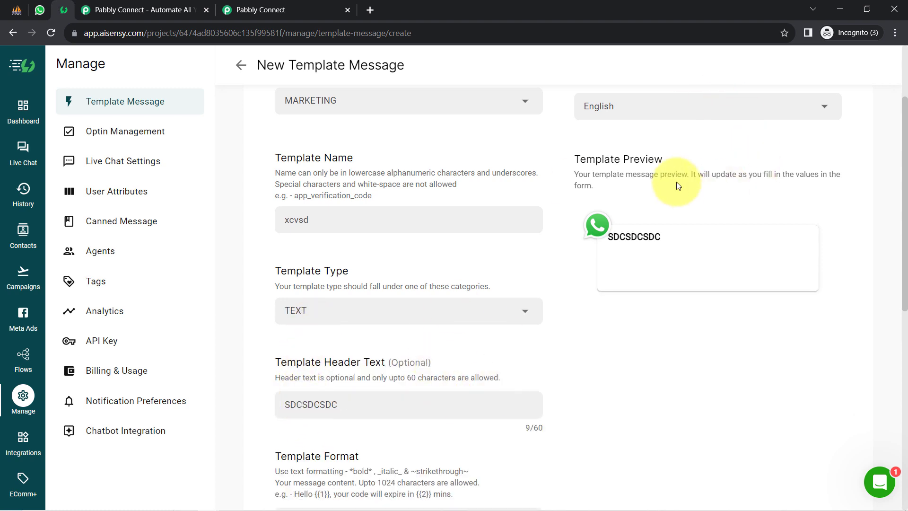
scroll(529, 320, down, 2)
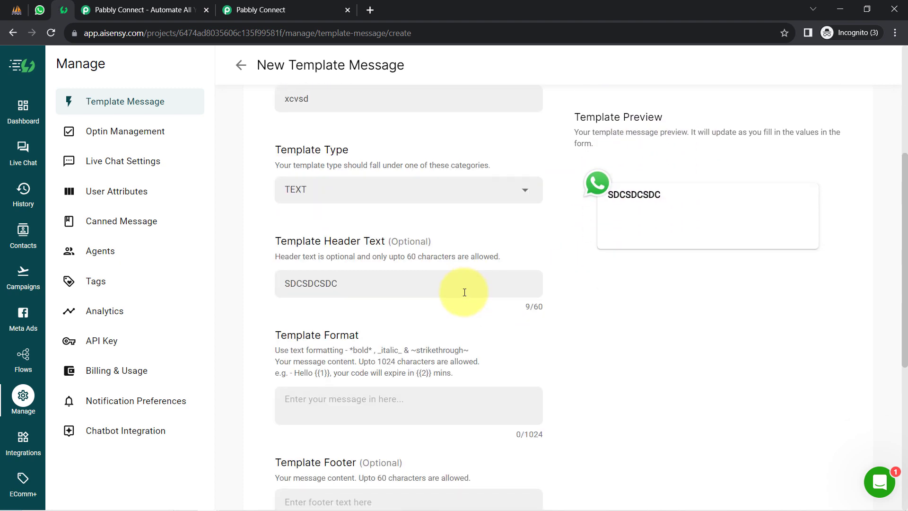
Step: Enter hELLO and tHANK, separated by a blank line, as the template's message content
click(333, 413)
text(DC)
key(BackSpace)
key(BackSpace)
text(hELLO)
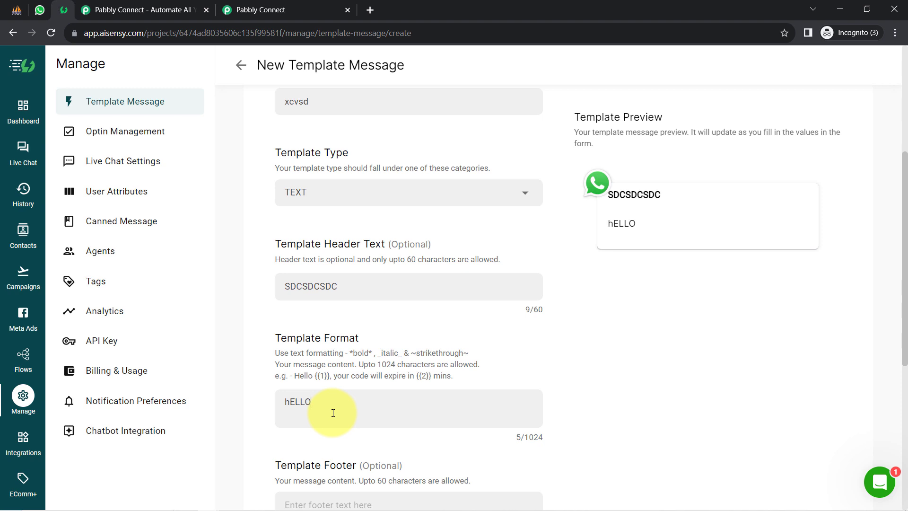
key(Return)
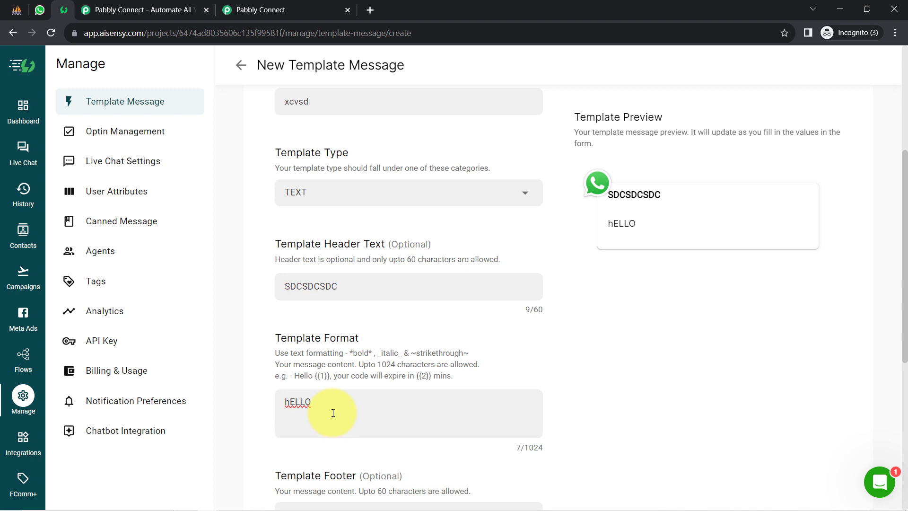
text(tHANK)
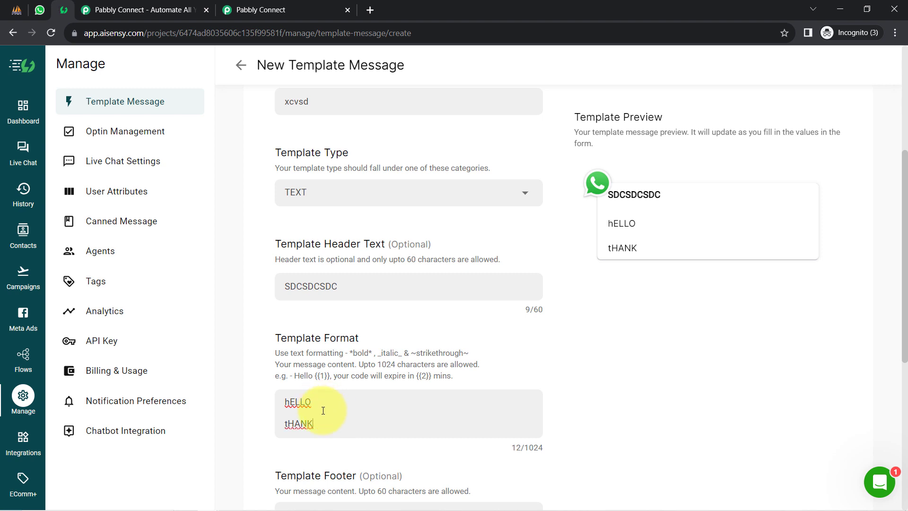
Step: Examine the template format's text formatting and variable hints, and the footer, interactive action and submission options
drag(337, 416, 455, 381)
click(455, 381)
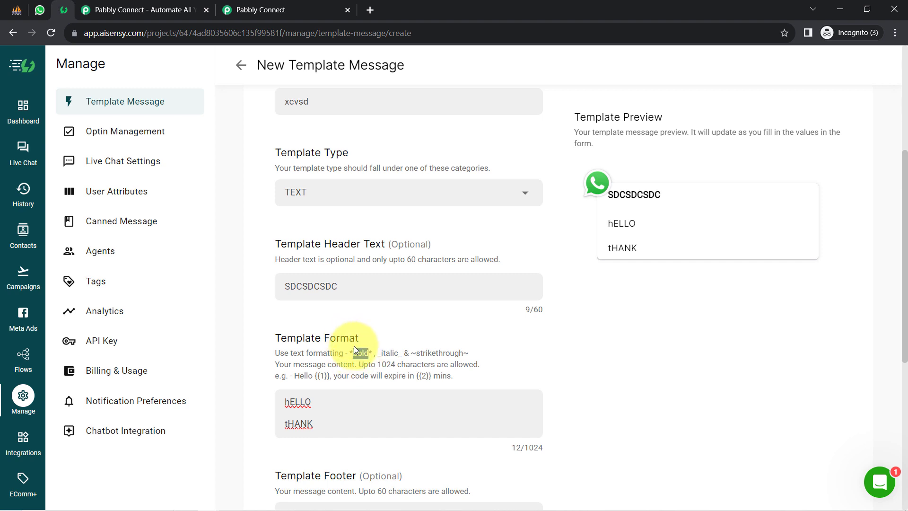
click(350, 352)
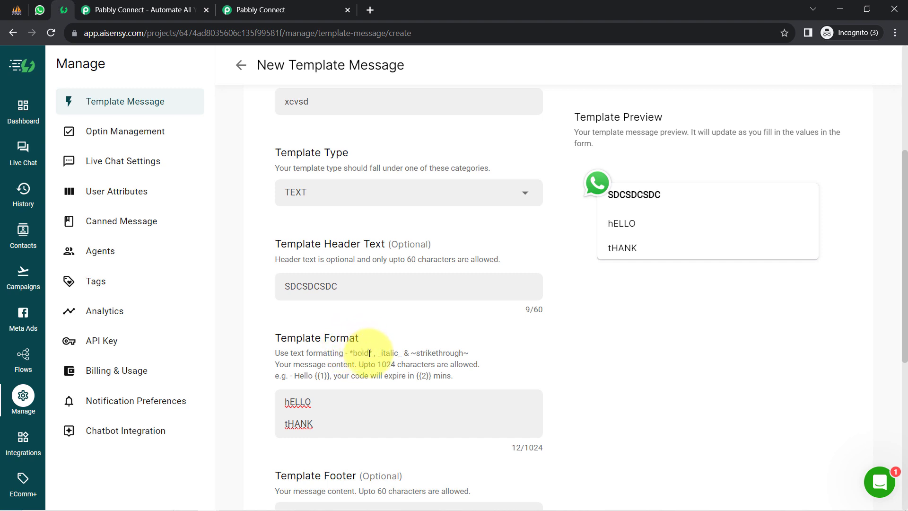
scroll(406, 328, up, 1)
scroll(904, 284, down, 8)
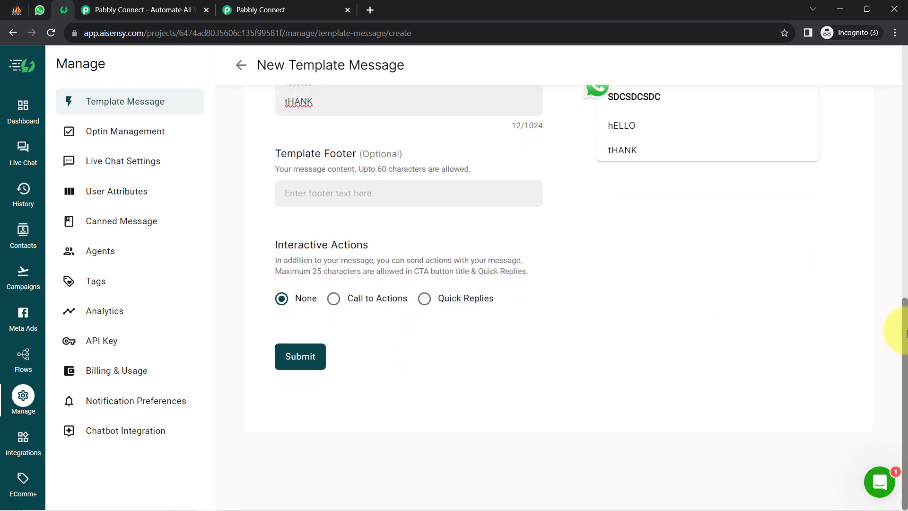
mouse_move(904, 323)
mouse_down()
mouse_move(904, 310)
mouse_move(904, 321)
mouse_up()
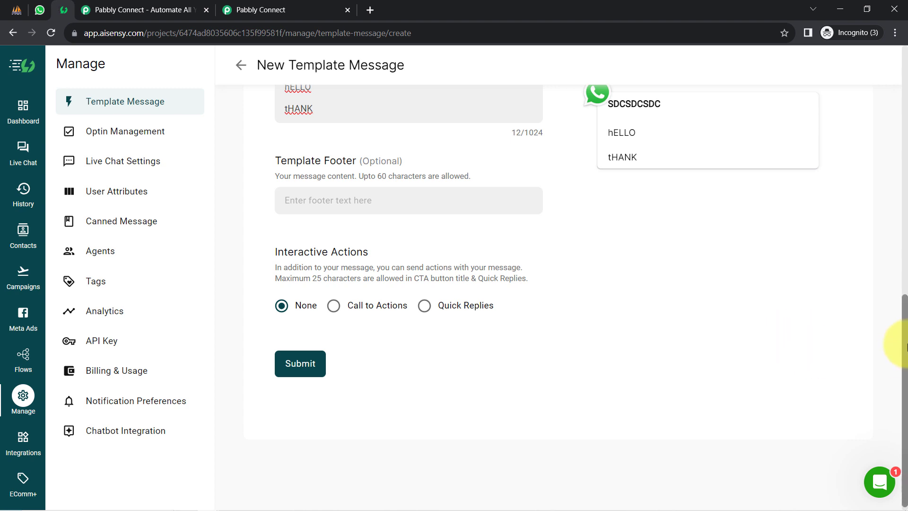
drag(905, 340, 874, 265)
drag(274, 259, 237, 222)
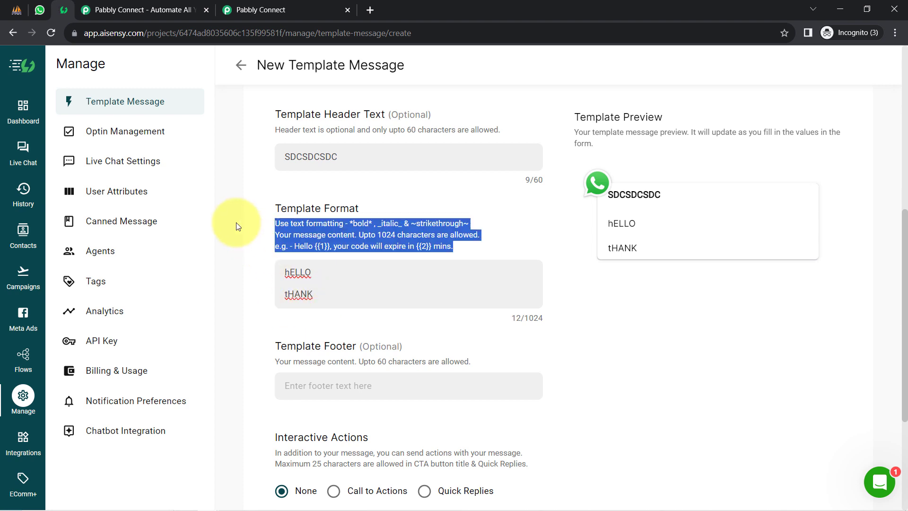
Step: Replace the new template's message content with "Hello {{1}}," followed by a new line
drag(316, 295, 268, 276)
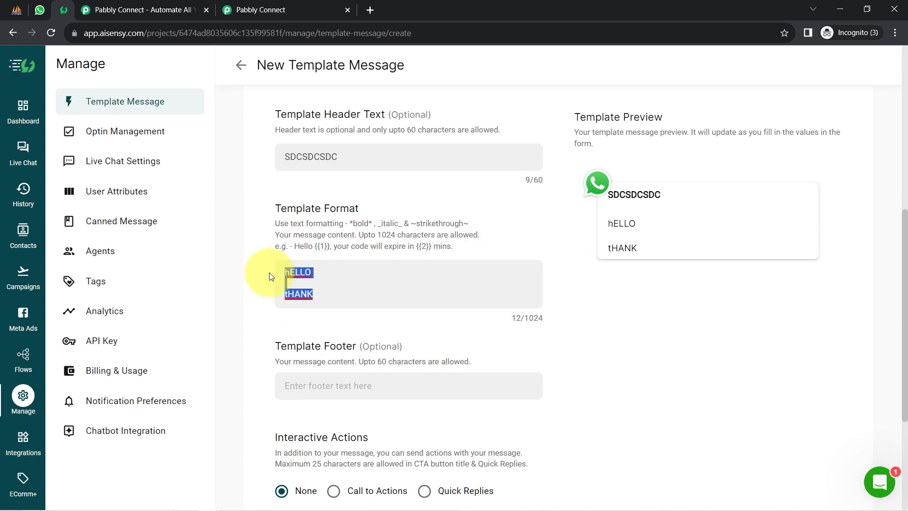
text(Hello)
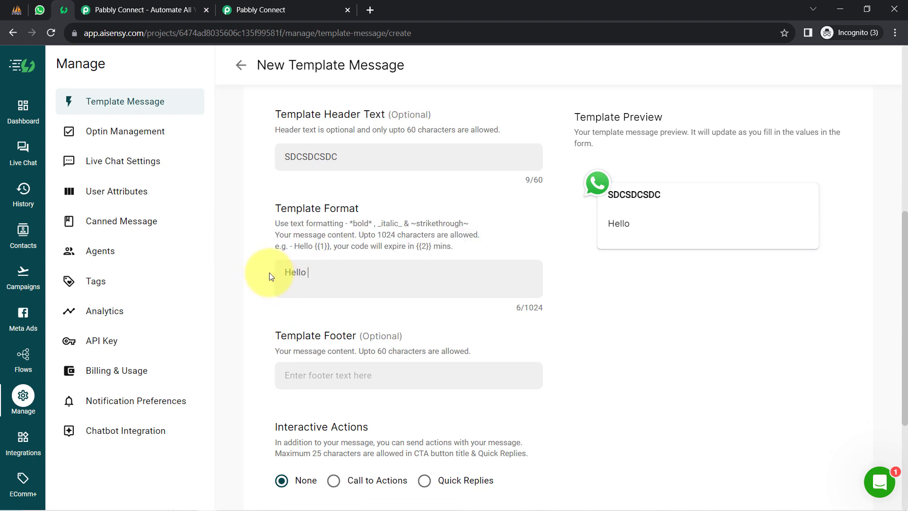
text( {{}})
key(BackSpace)
text(1)
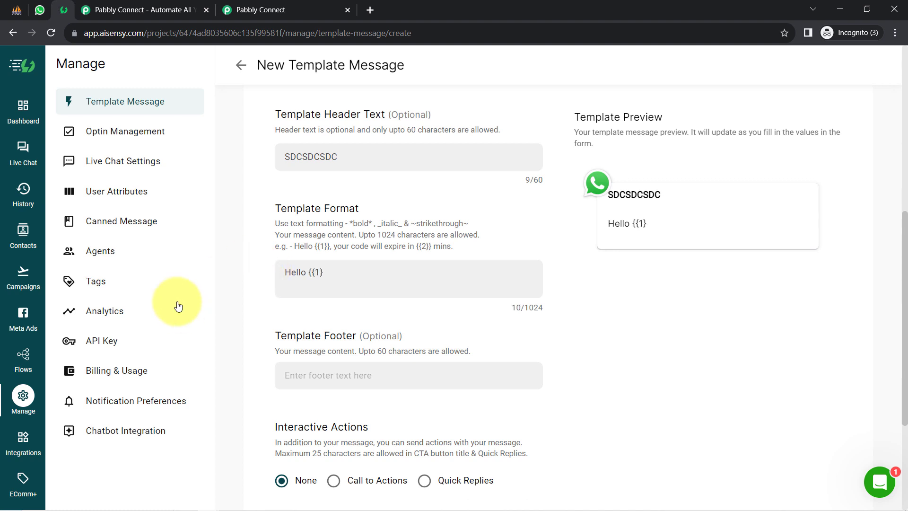
text(}})
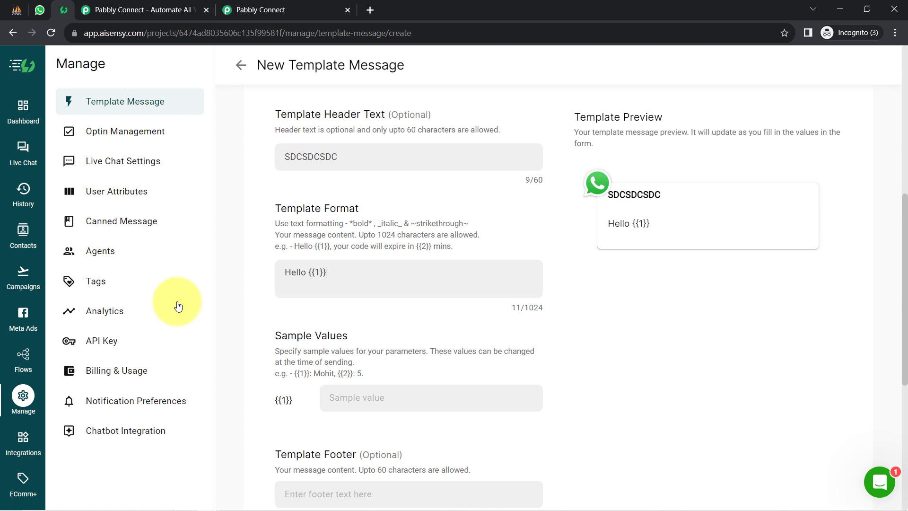
text(,)
key(Return)
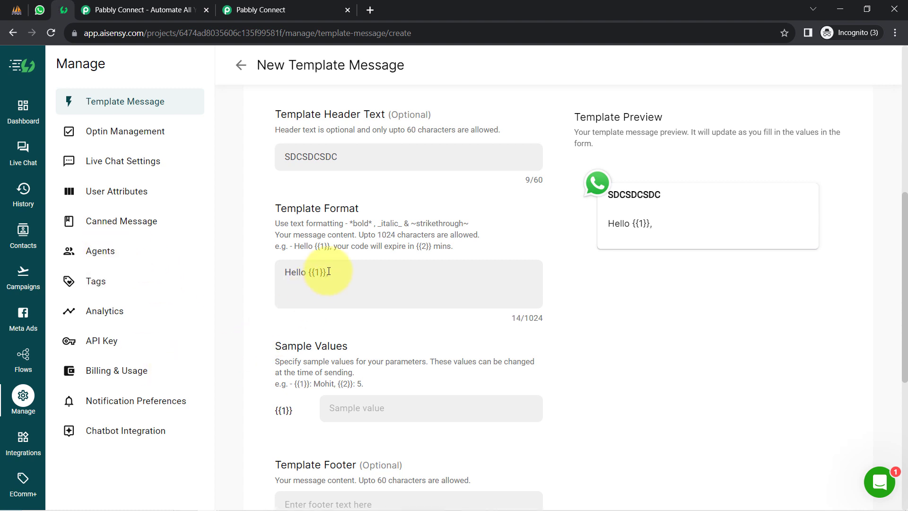
drag(326, 272, 305, 267)
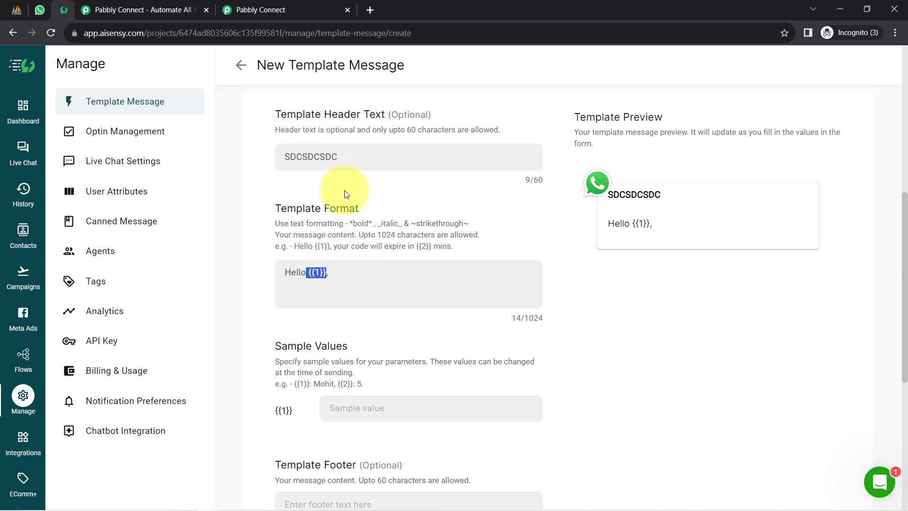
Step: Leave the new template form, list all existing templates and open the send_message_on_form_submission template to examine its variables
scroll(372, 227, up, 1)
scroll(372, 226, up, 5)
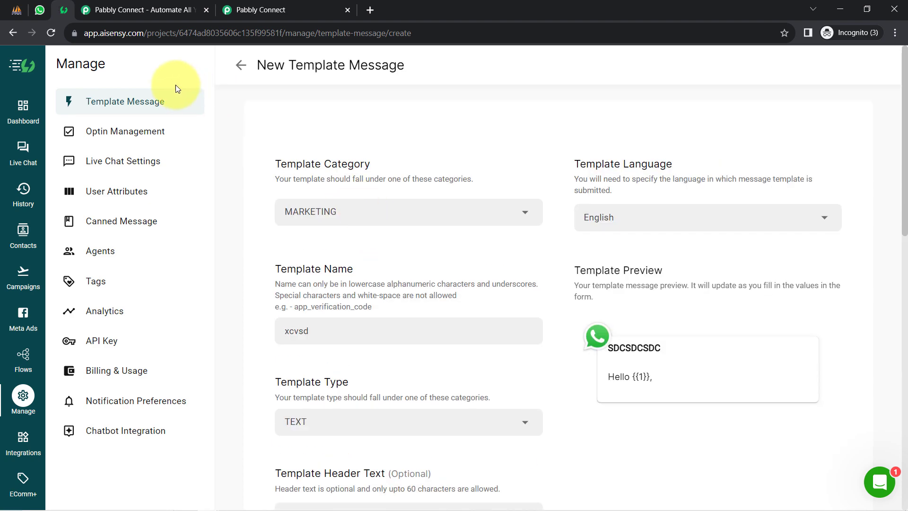
click(122, 104)
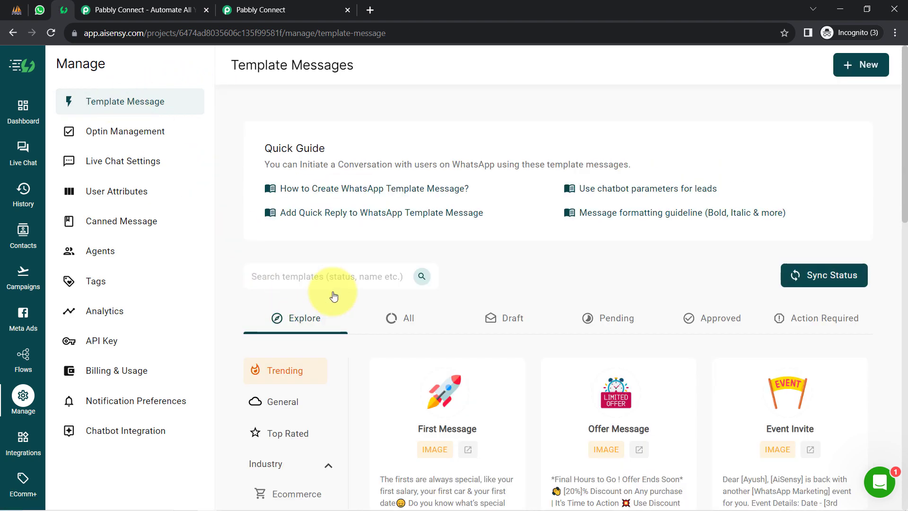
scroll(331, 284, down, 1)
click(394, 264)
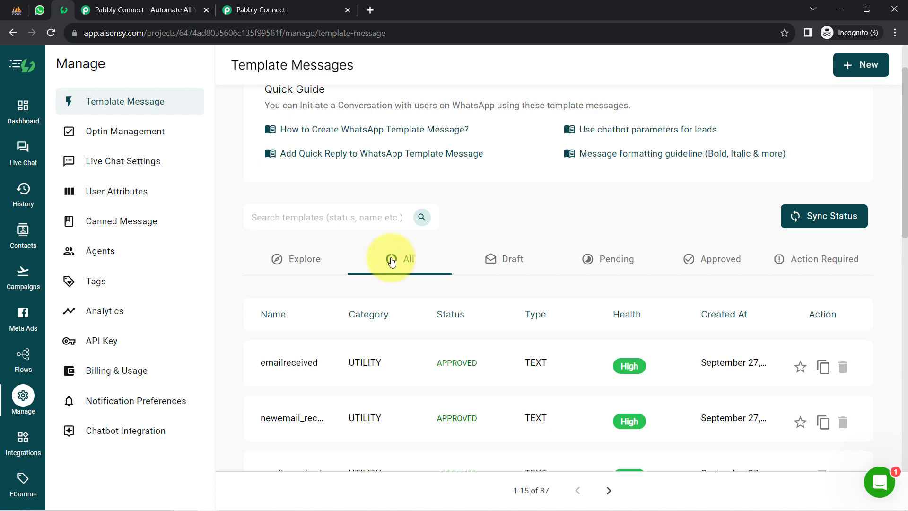
scroll(307, 309, down, 5)
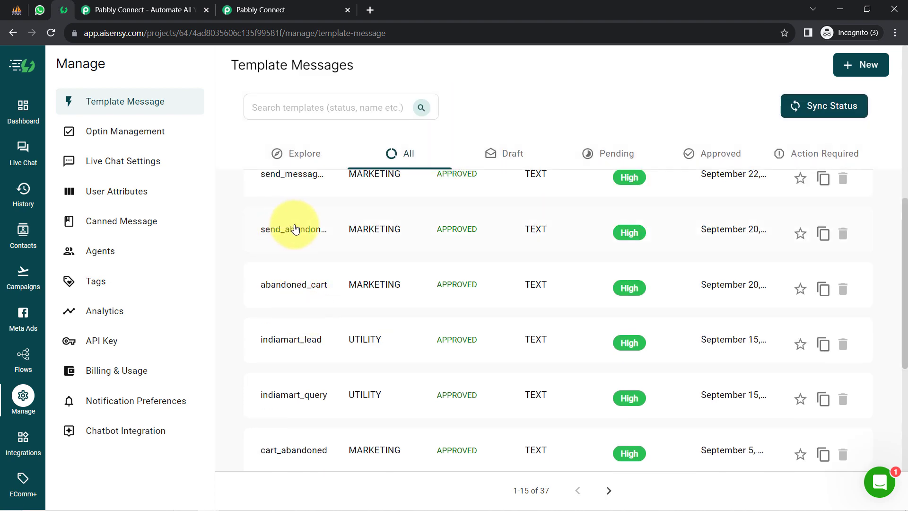
scroll(346, 368, up, 1)
scroll(346, 368, up, 1)
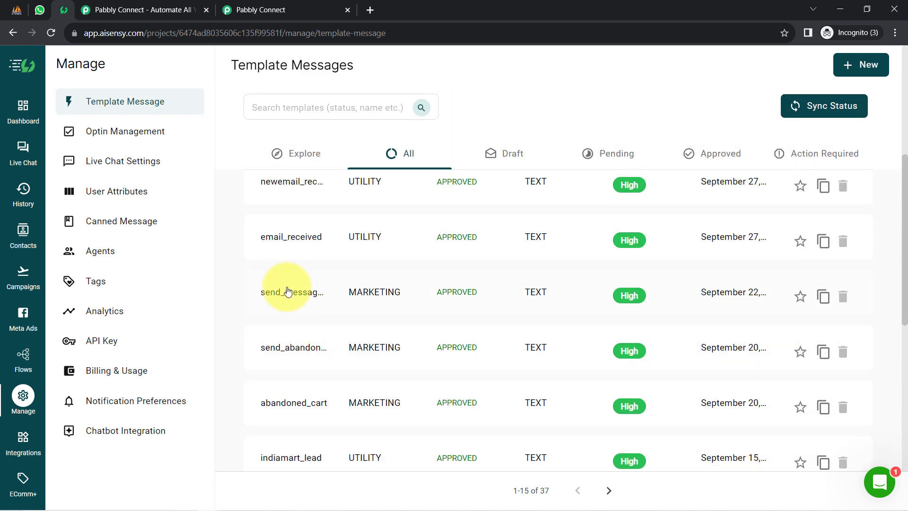
click(290, 290)
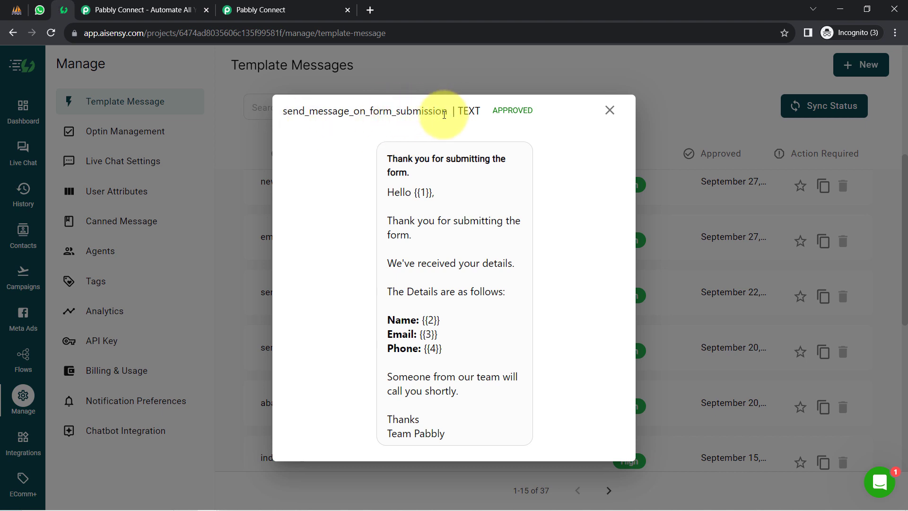
drag(434, 192, 405, 192)
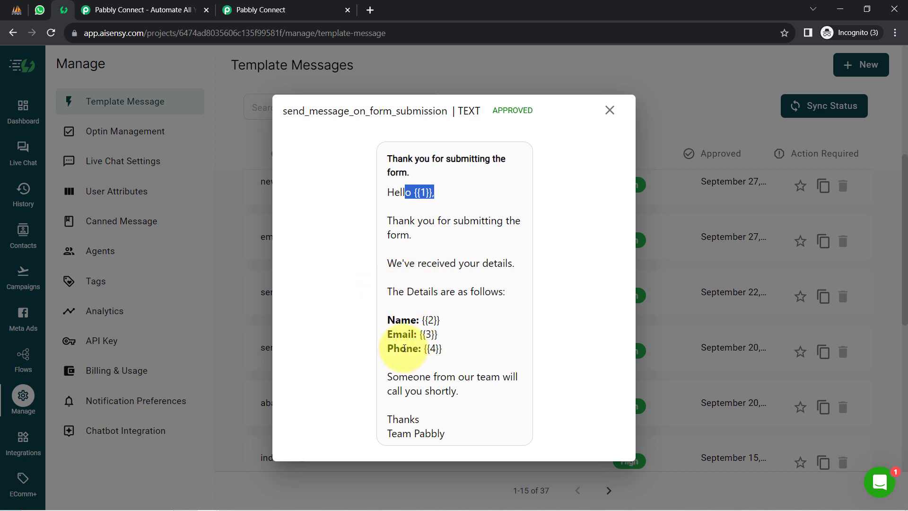
Step: Switch to the Pabbly Connect workflow and map the MySQL First Name as the first value in Template Parameter
click(262, 9)
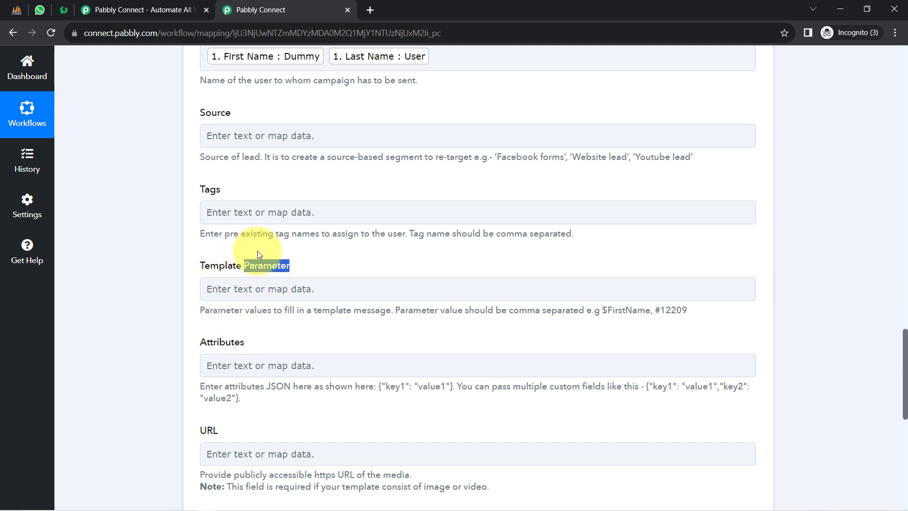
click(247, 287)
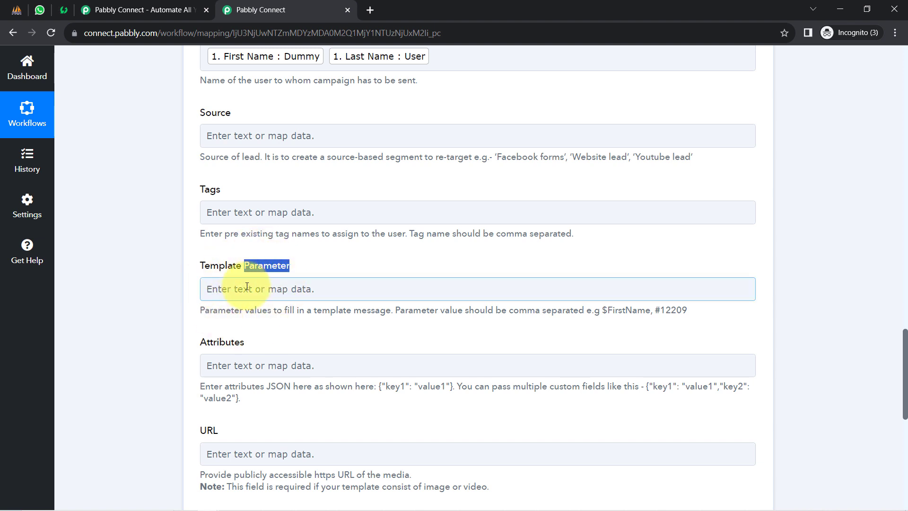
click(222, 294)
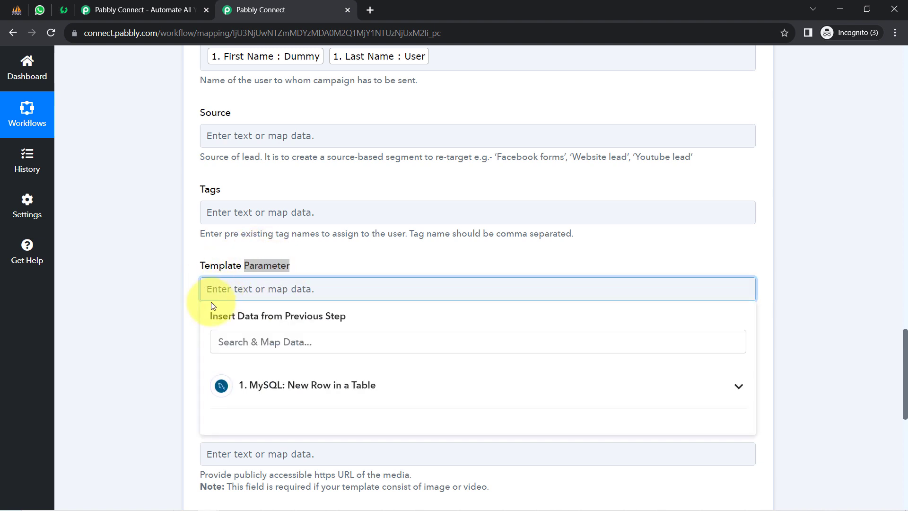
click(239, 385)
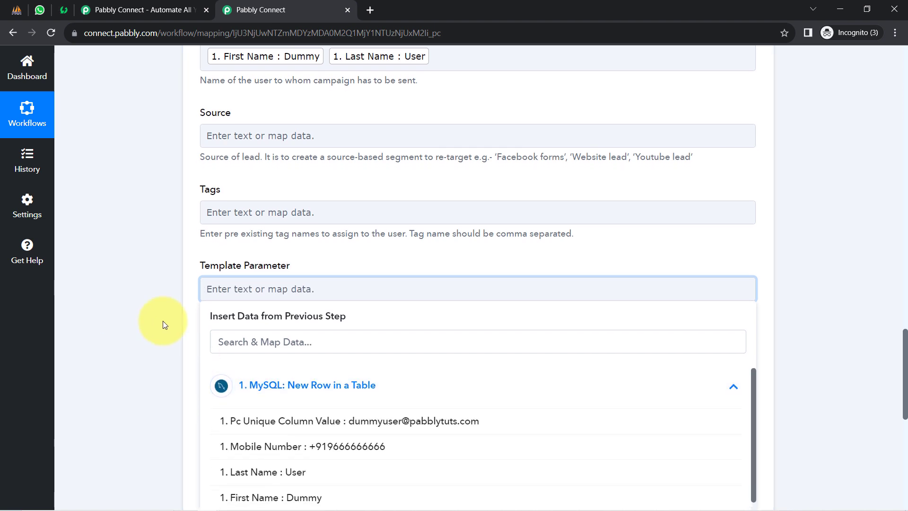
scroll(193, 326, down, 5)
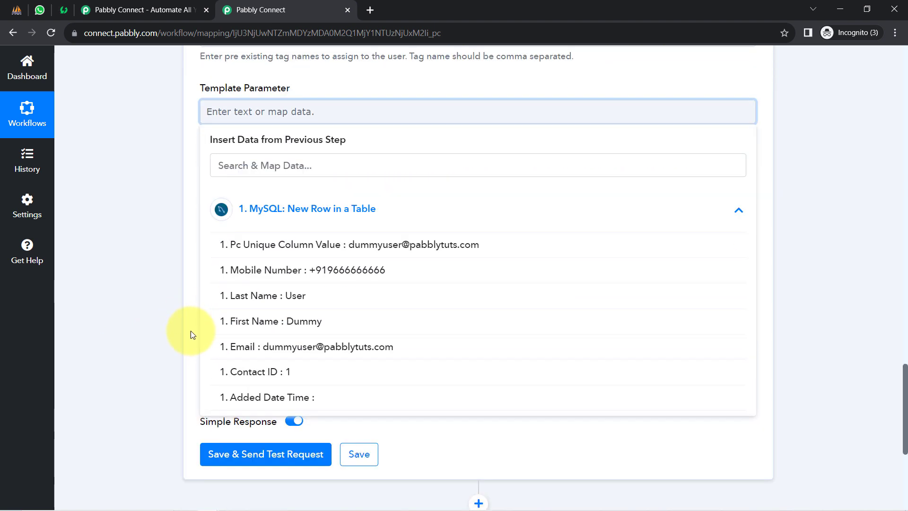
click(284, 325)
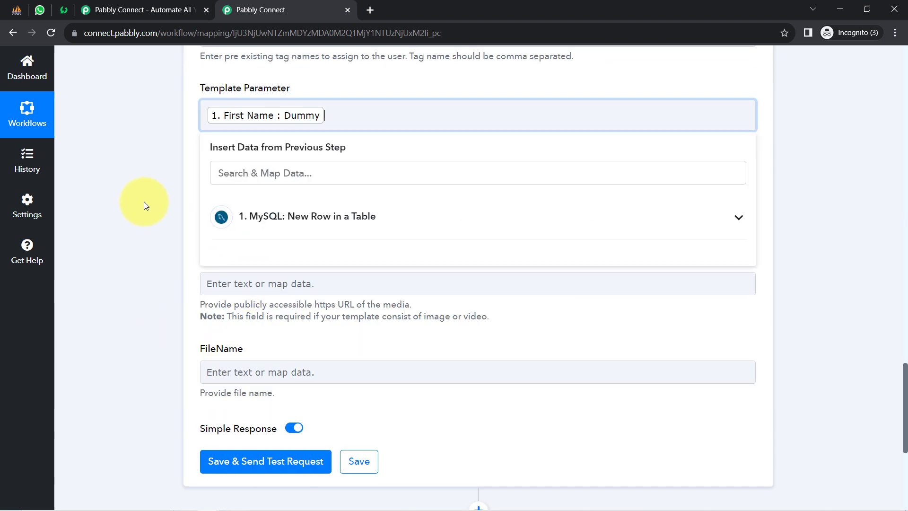
click(143, 202)
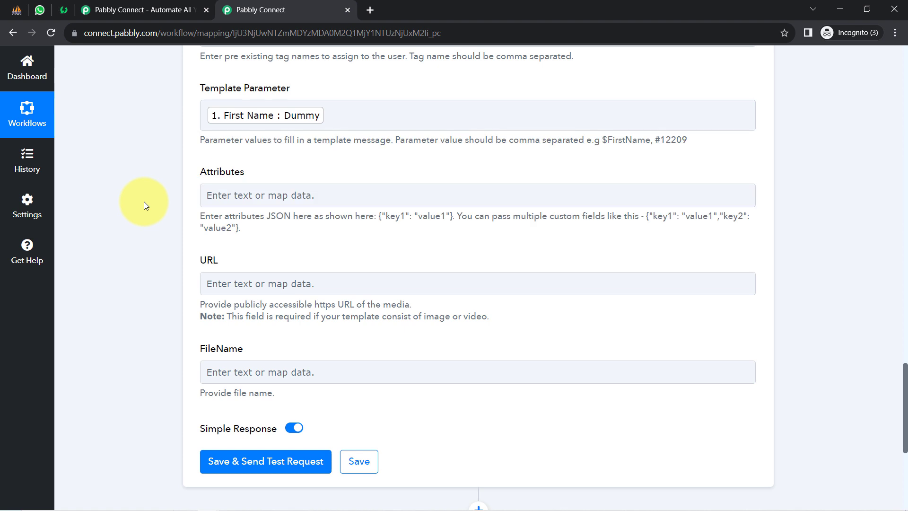
Step: Add a comma in Template Parameter and map the MySQL First Name and Last Name for the template's Name variable {{2}}
click(339, 117)
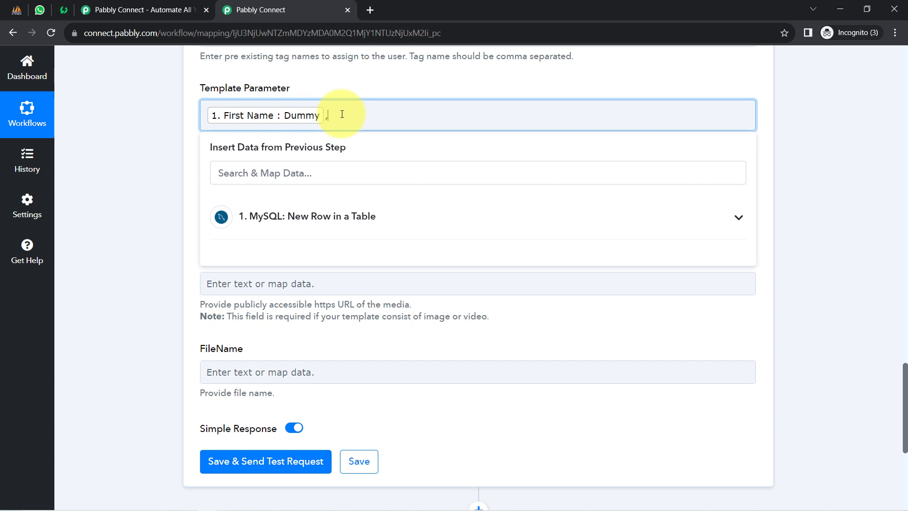
click(62, 7)
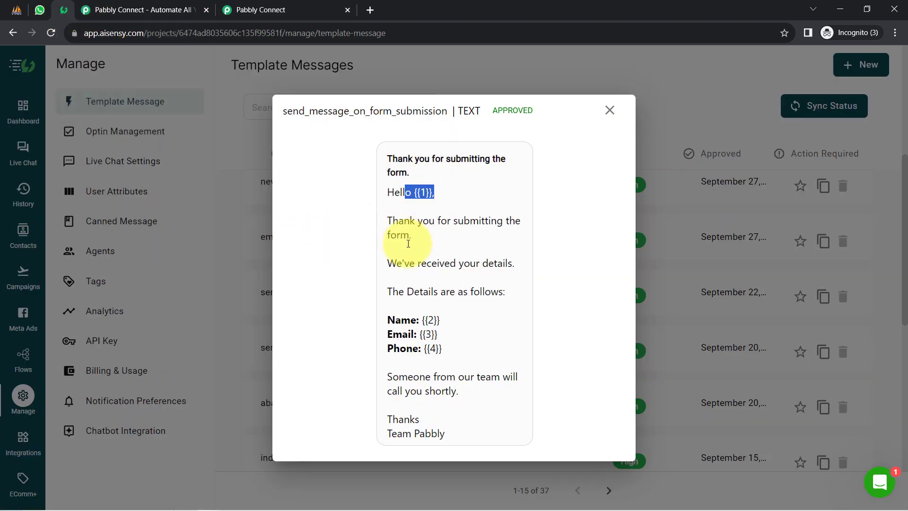
drag(402, 320, 428, 320)
click(297, 6)
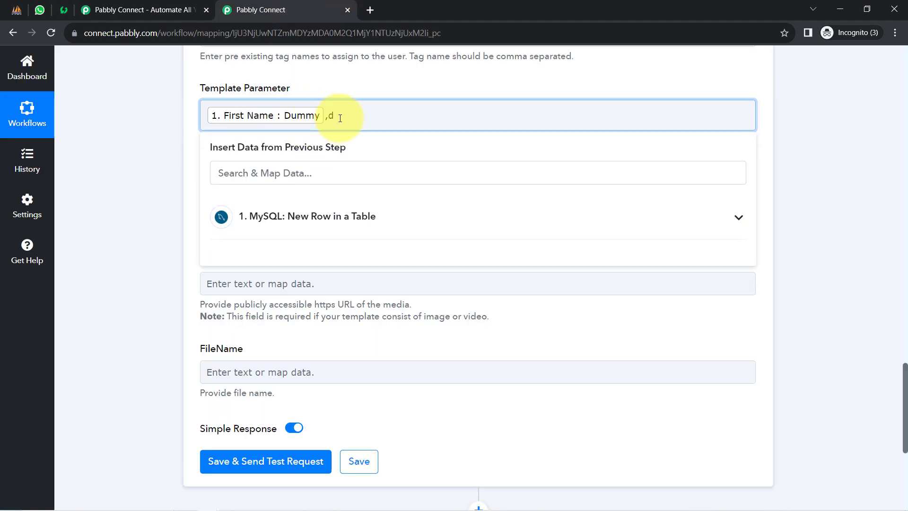
click(233, 173)
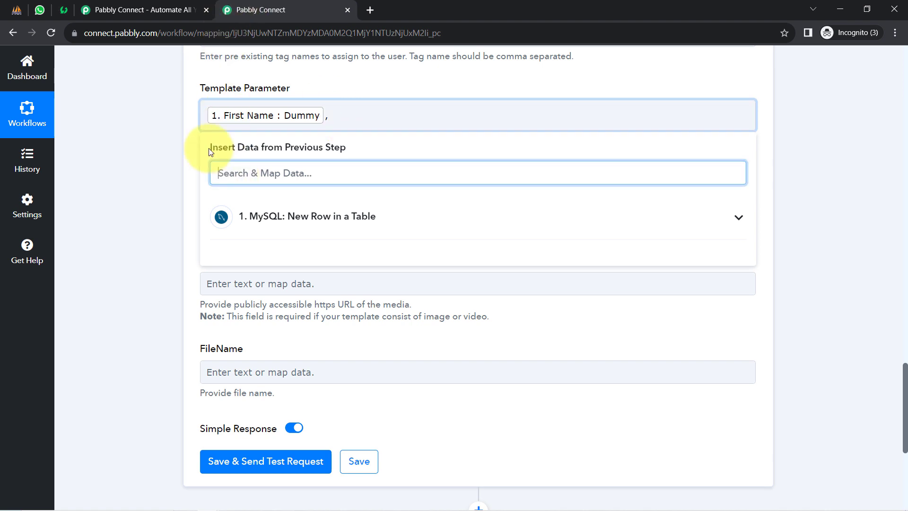
text(dum)
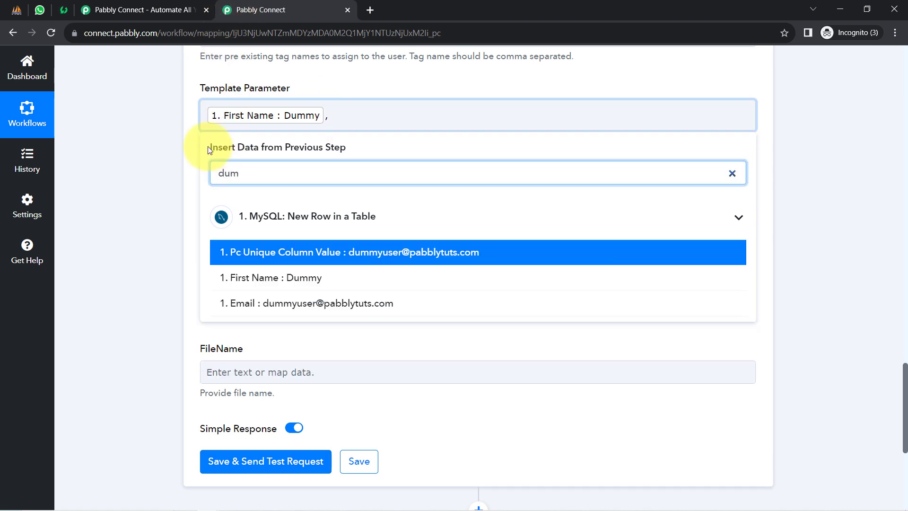
click(241, 277)
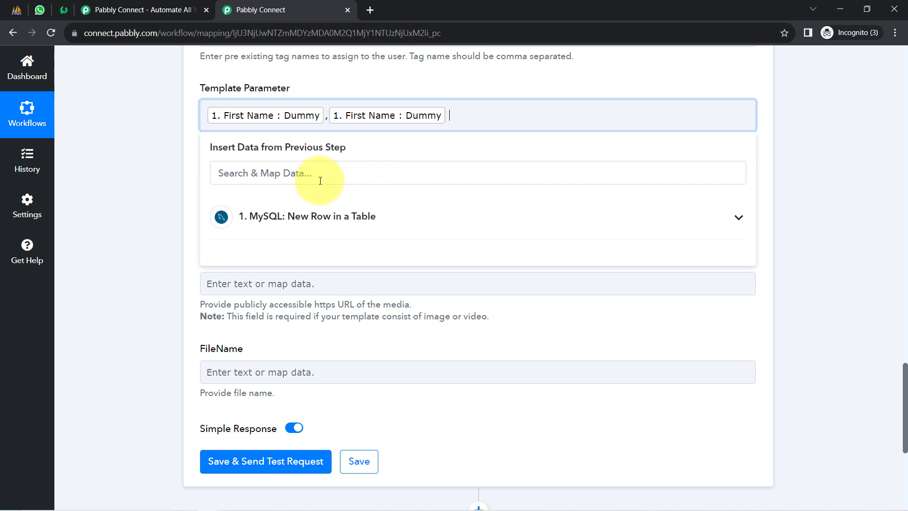
click(246, 165)
text(user)
click(261, 278)
Step: Add another comma in Template Parameter and map the MySQL Email for the template's variable {{3}}
click(591, 119)
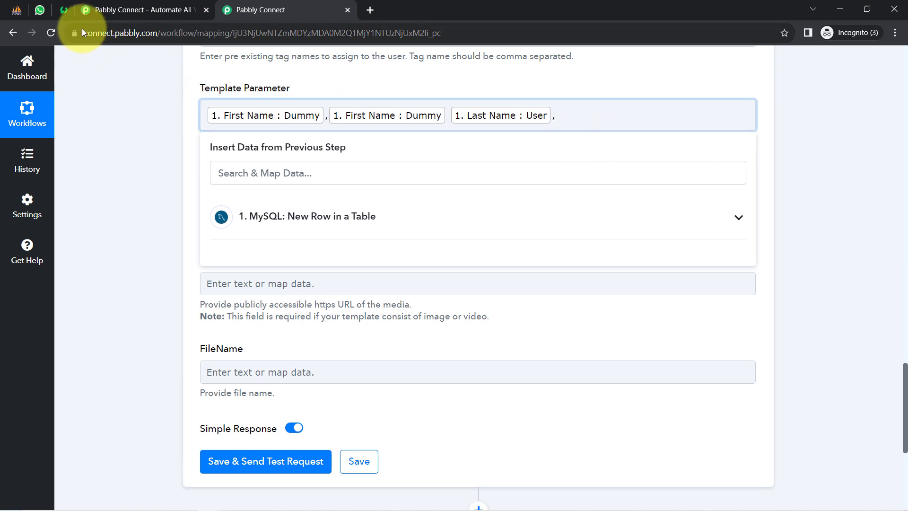
click(64, 9)
drag(443, 334, 412, 348)
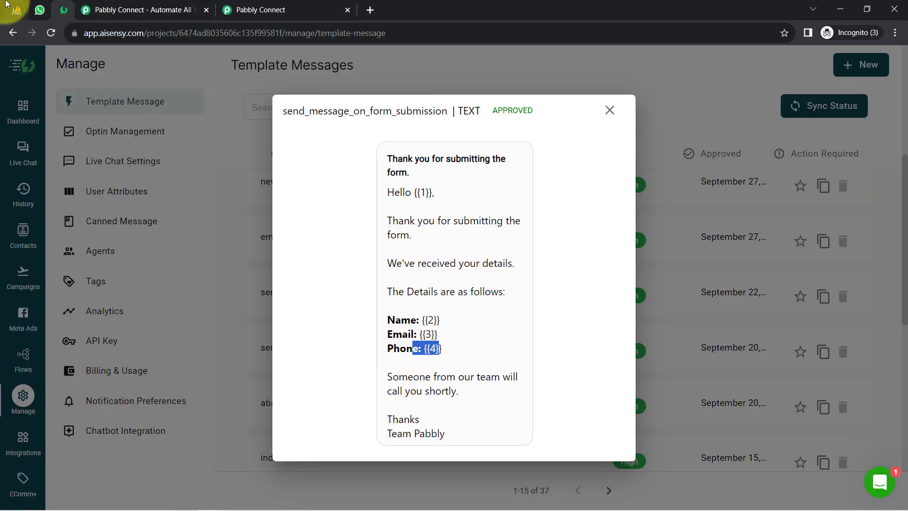
click(263, 9)
click(438, 171)
text(@)
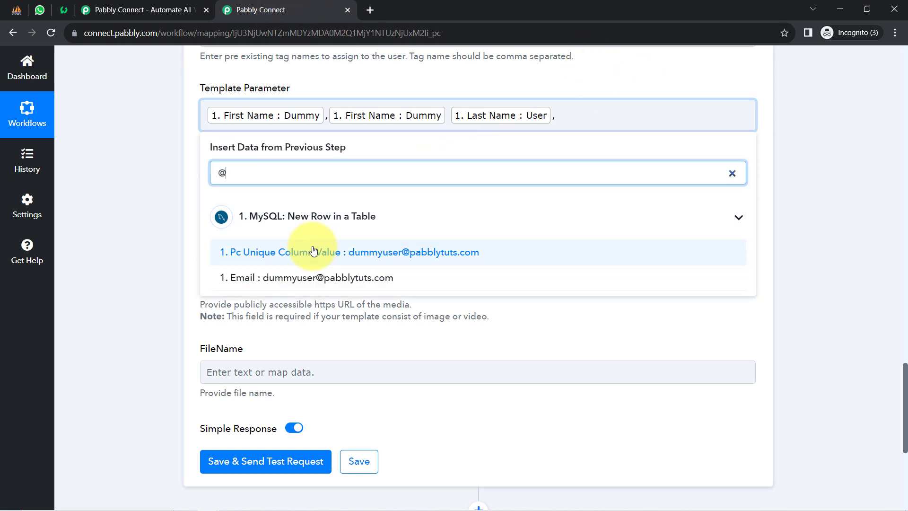
click(301, 279)
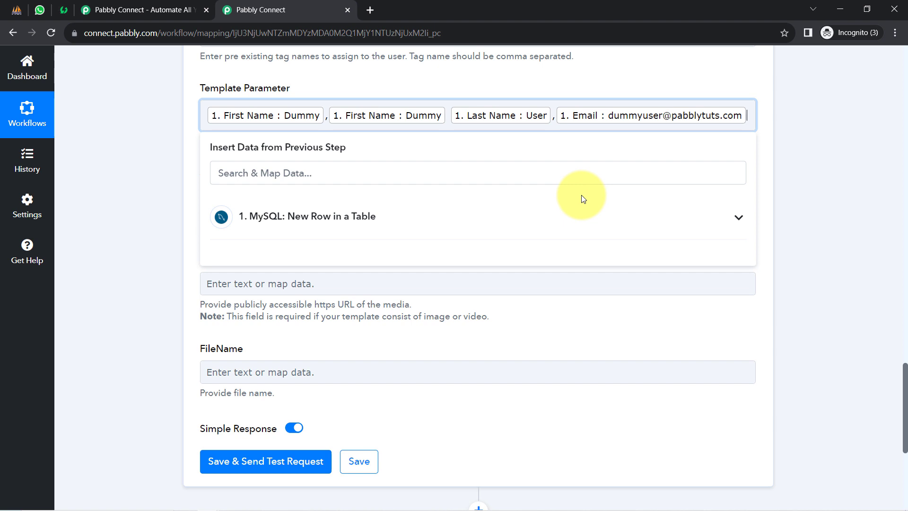
Step: Append a comma and map the MySQL Mobile Number for the template's Phone variable {{4}} in Template Parameter
text(,)
click(410, 176)
text(96)
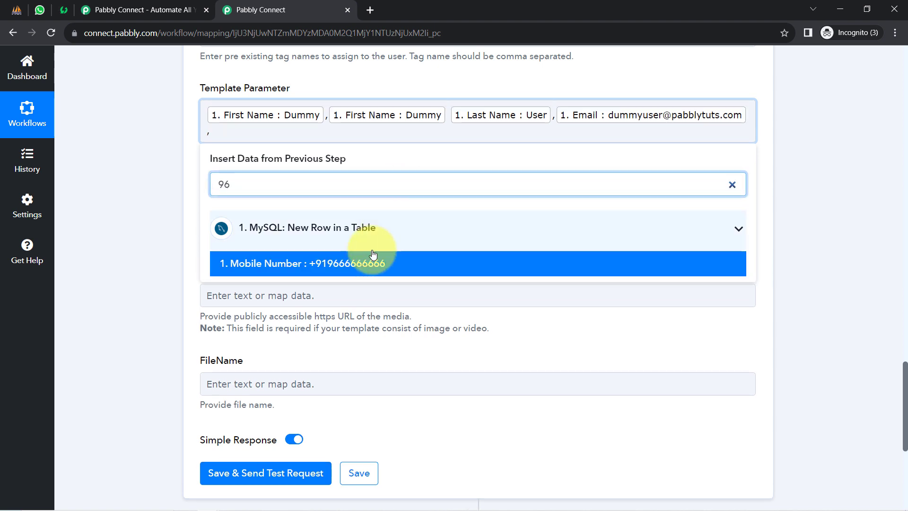
click(371, 263)
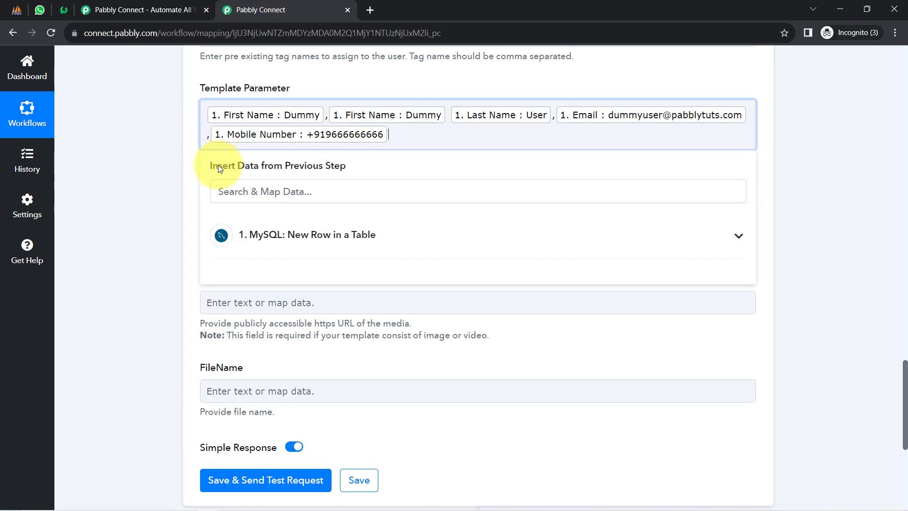
click(233, 119)
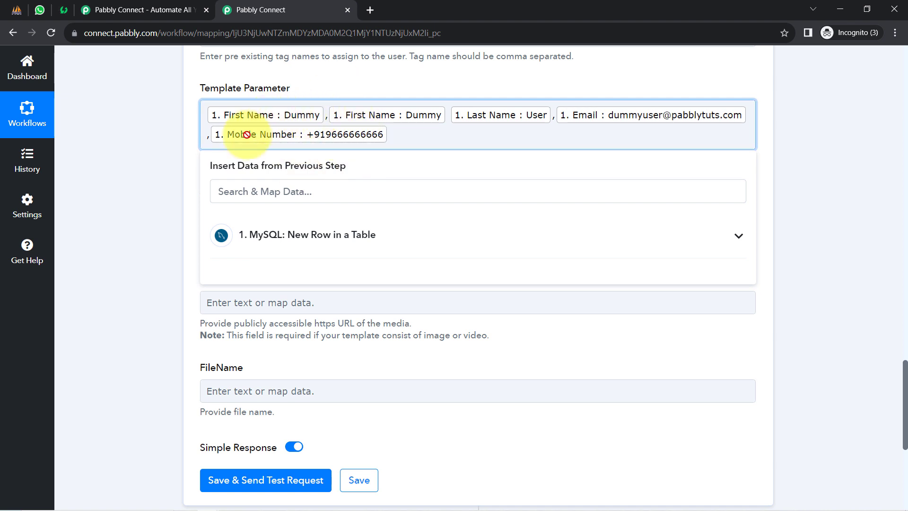
click(166, 226)
Step: Examine the Attributes, URL and FileName fields that follow the template parameters
scroll(167, 227, up, 1)
scroll(167, 227, down, 2)
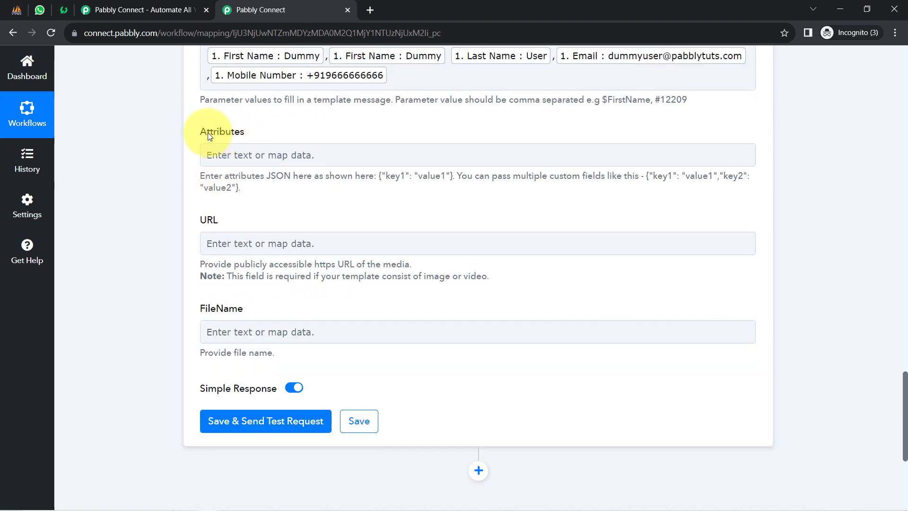
drag(206, 132, 281, 136)
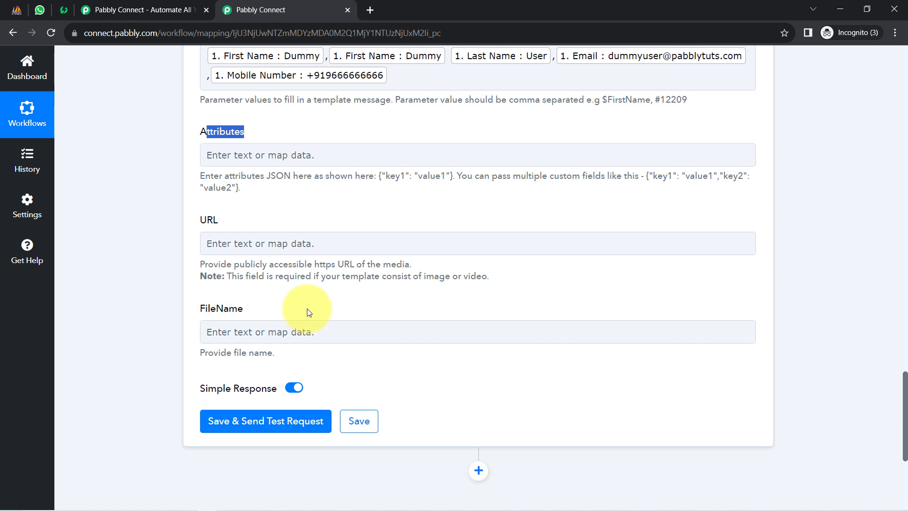
Step: Check the note on when the media URL field is required and the required Campaign Name field
double_click(446, 275)
double_click(475, 277)
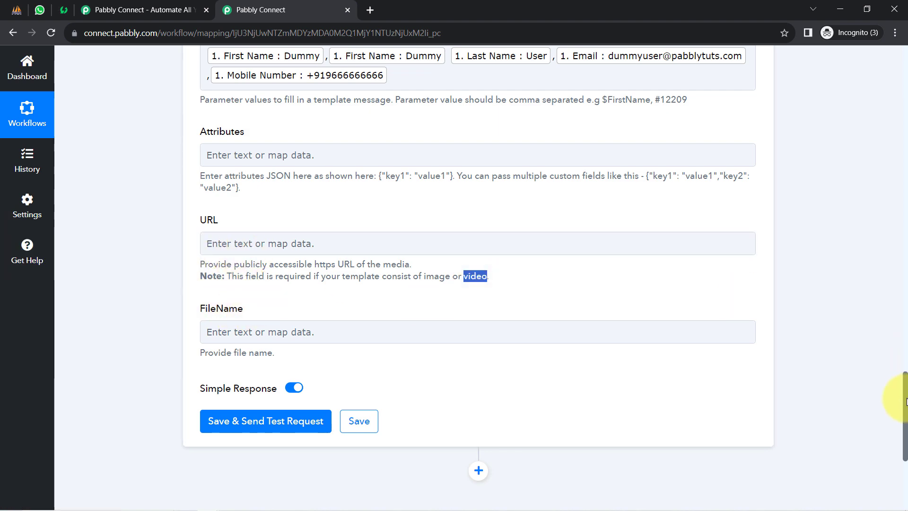
scroll(906, 402, up, 12)
scroll(885, 297, up, 3)
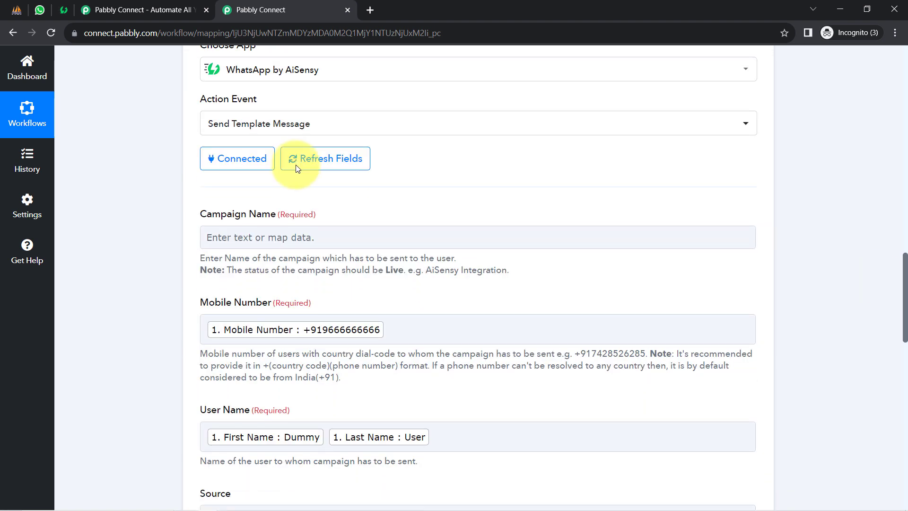
drag(211, 214, 248, 214)
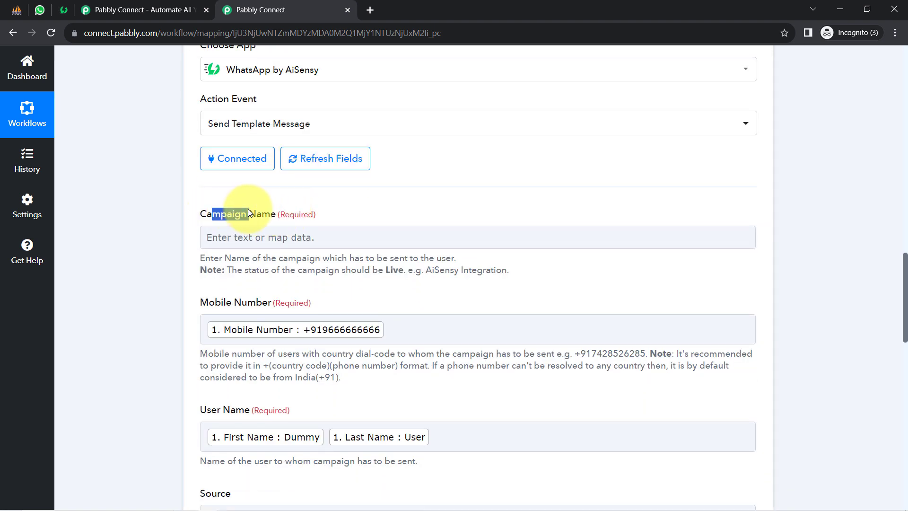
Step: Switch to AiSensy, close the template preview and open the list of campaigns
click(62, 9)
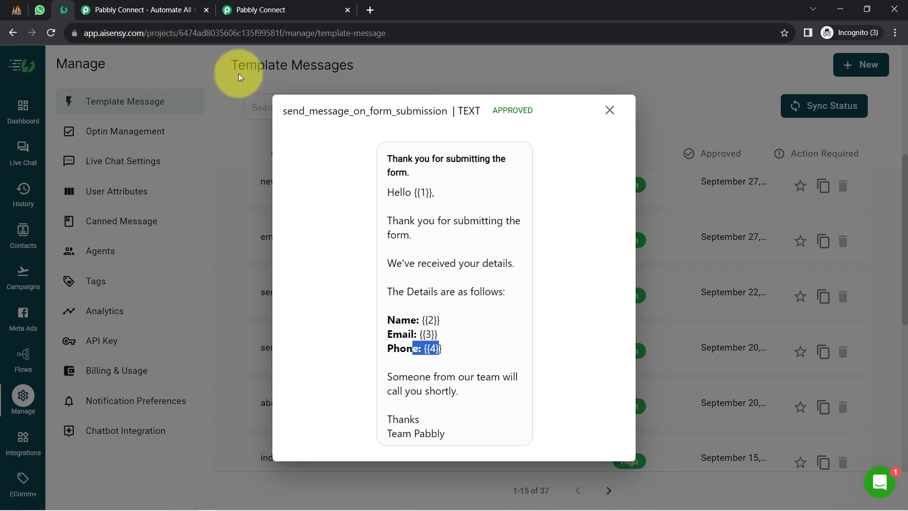
click(609, 110)
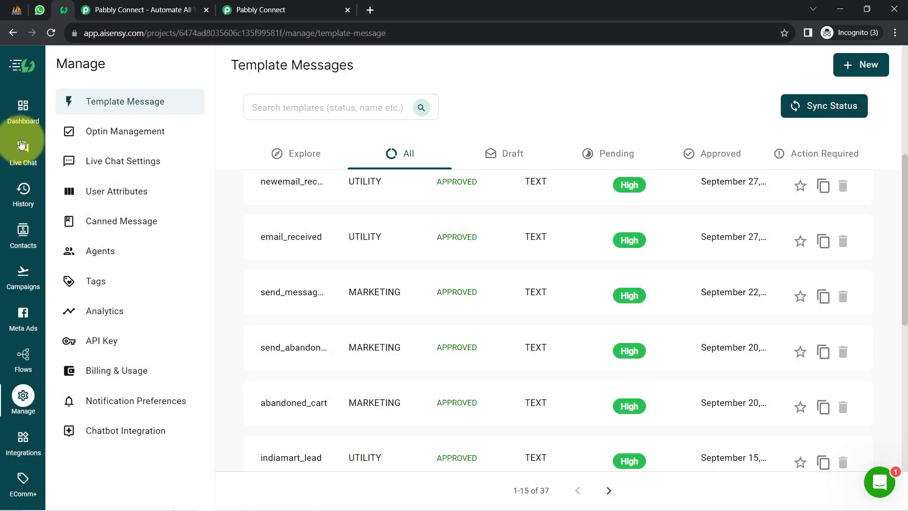
click(26, 278)
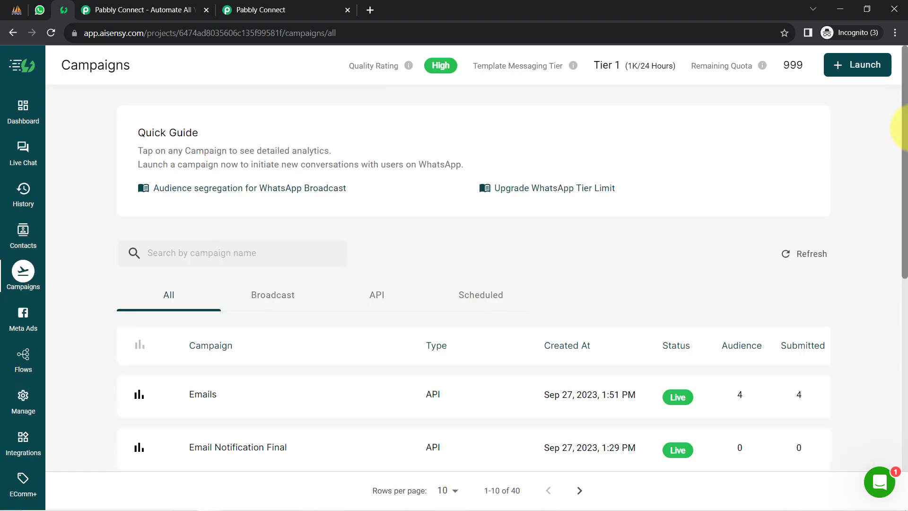
click(856, 66)
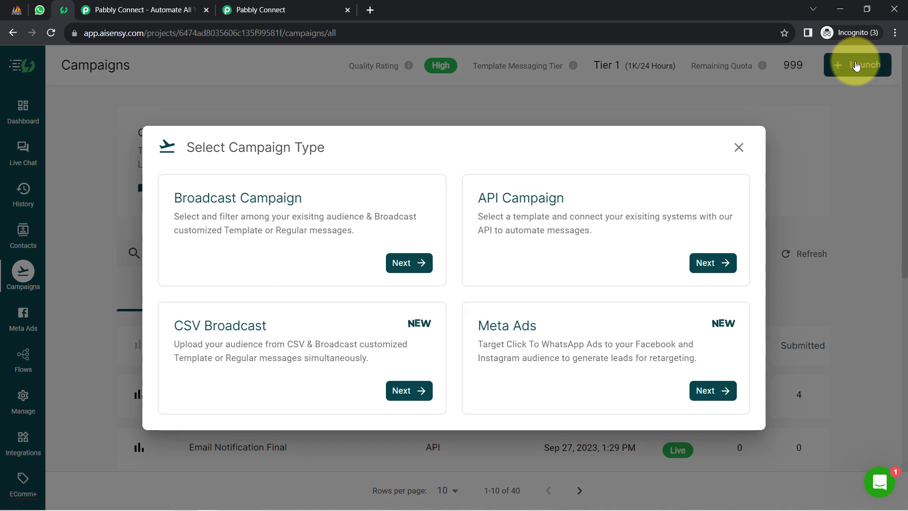
click(721, 261)
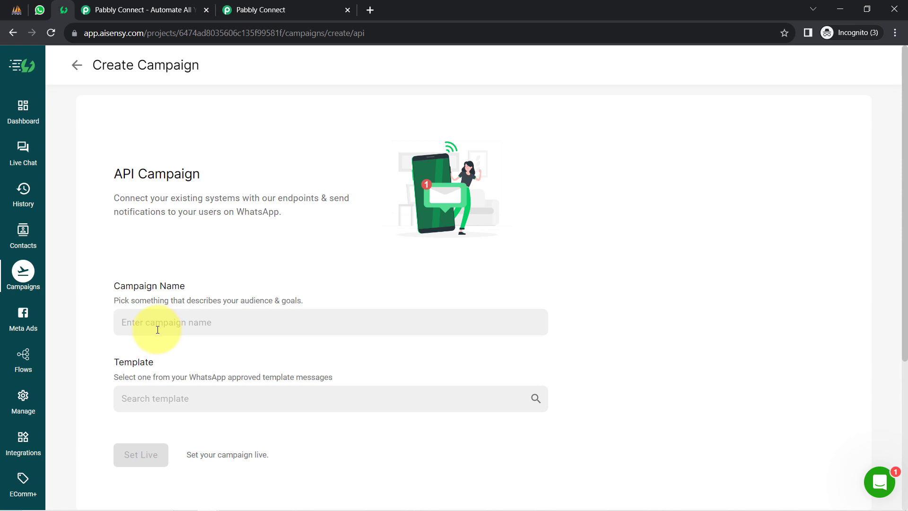
text(xvxv)
scroll(361, 218, down, 4)
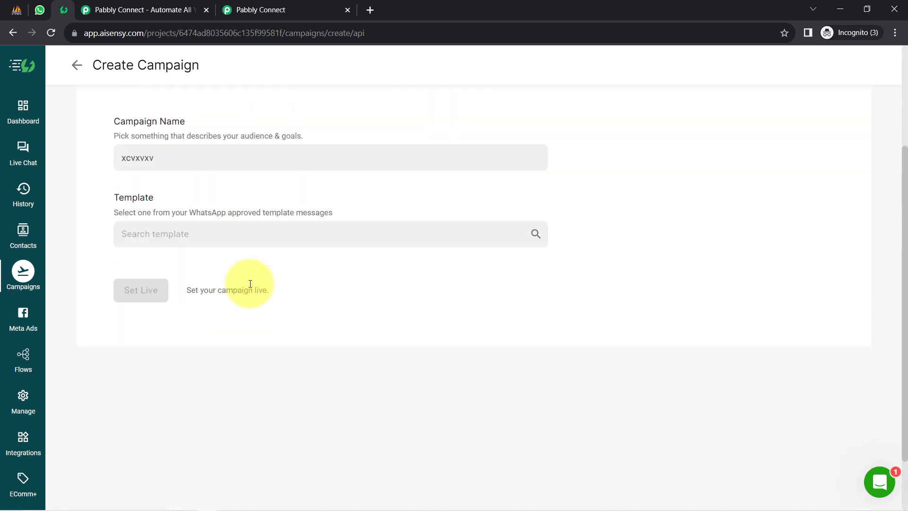
click(181, 221)
mouse_move(166, 305)
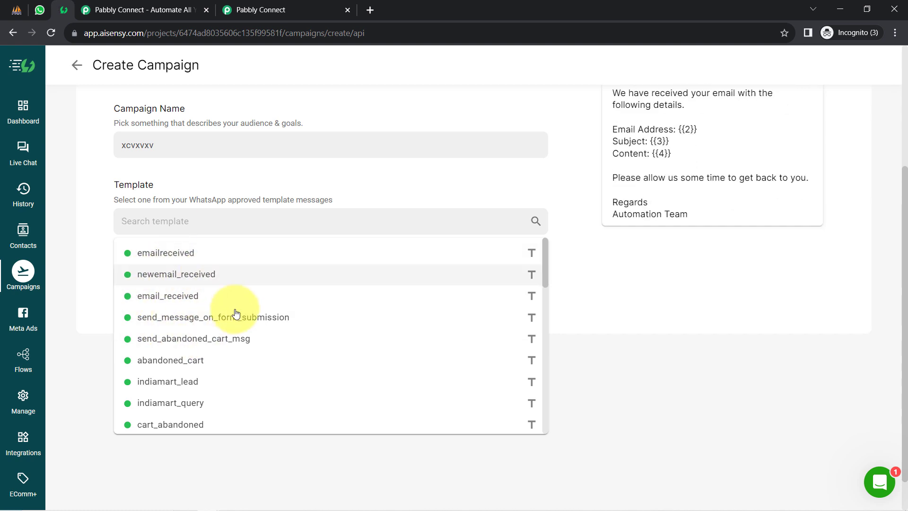
click(96, 246)
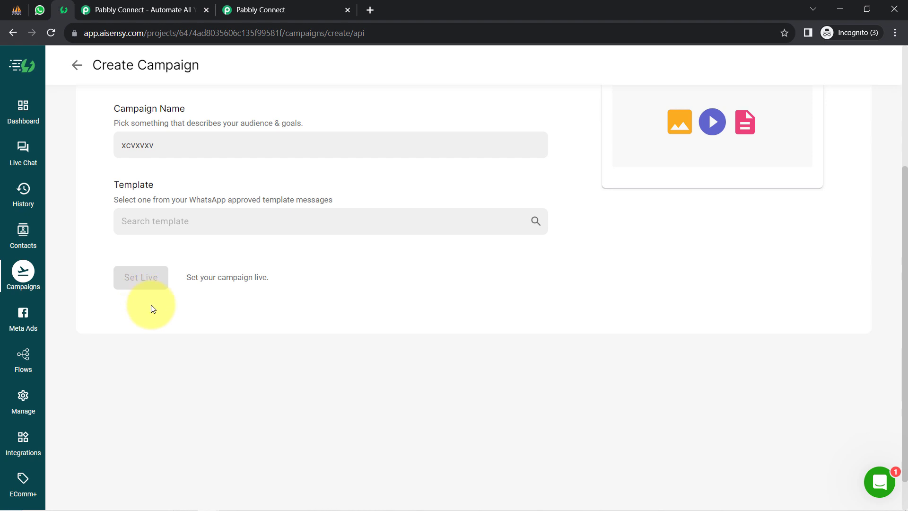
scroll(153, 308, up, 4)
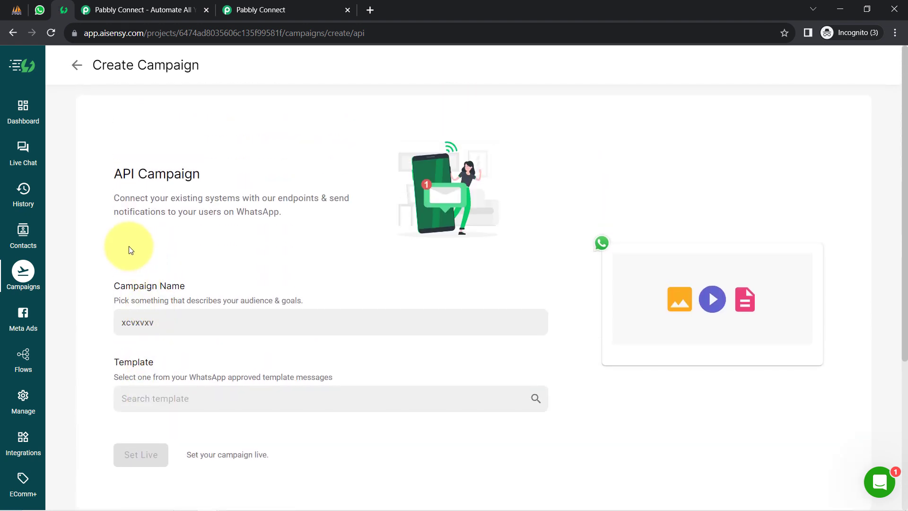
click(266, 10)
scroll(157, 217, down, 10)
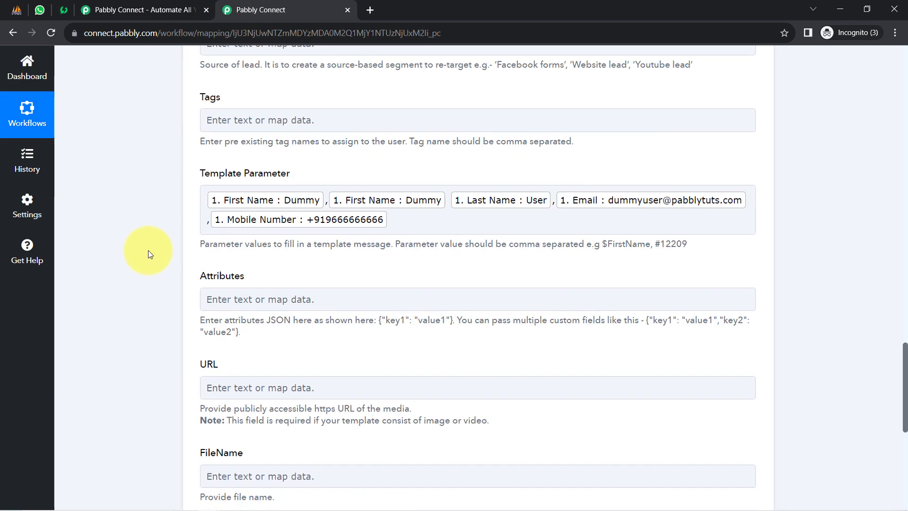
scroll(148, 251, up, 3)
click(65, 9)
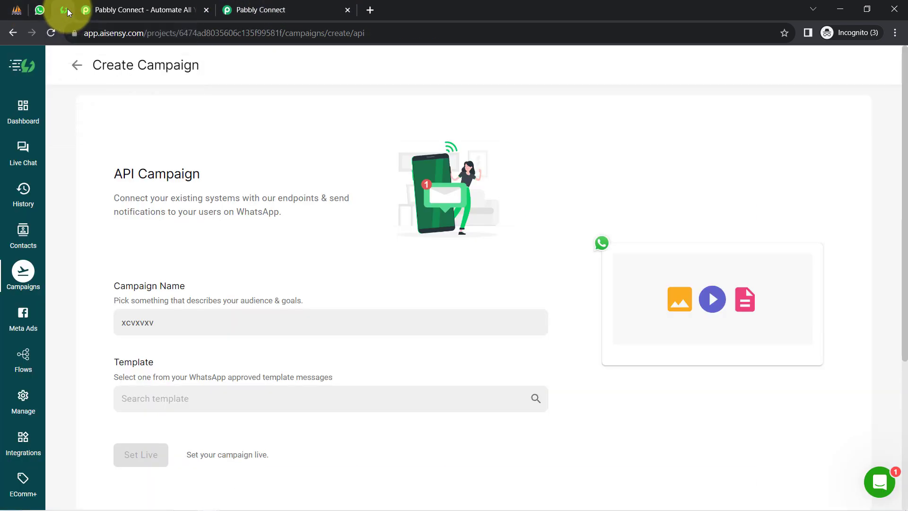
scroll(151, 212, down, 5)
scroll(166, 258, up, 5)
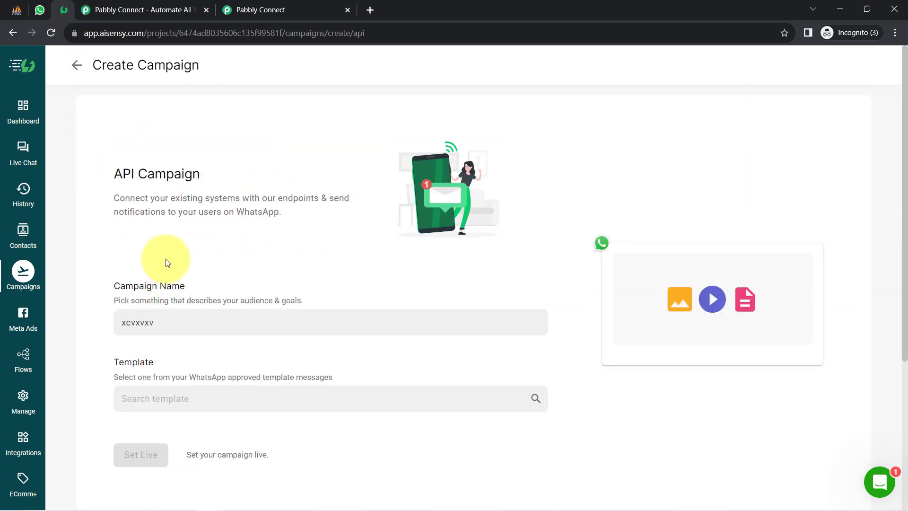
click(76, 66)
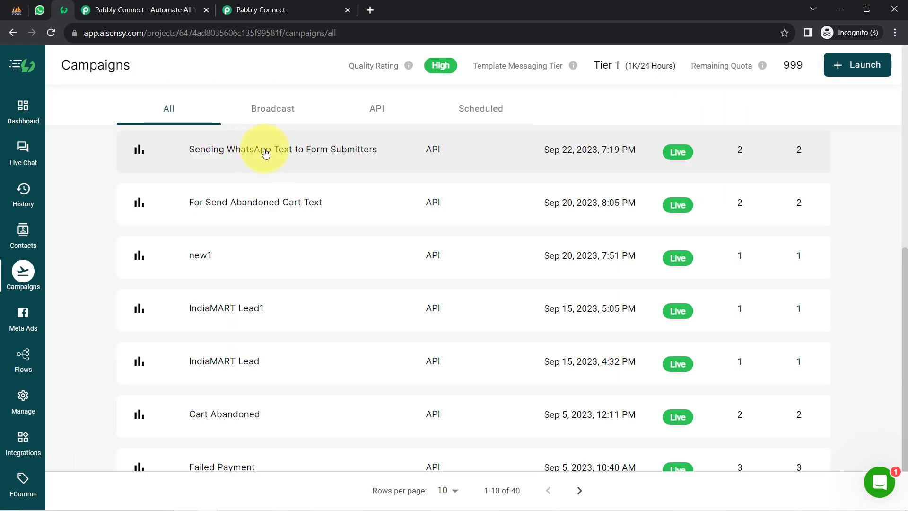
Step: Open the live API campaign "Sending WhatsApp Text to Form Submitters" and copy its name
click(263, 151)
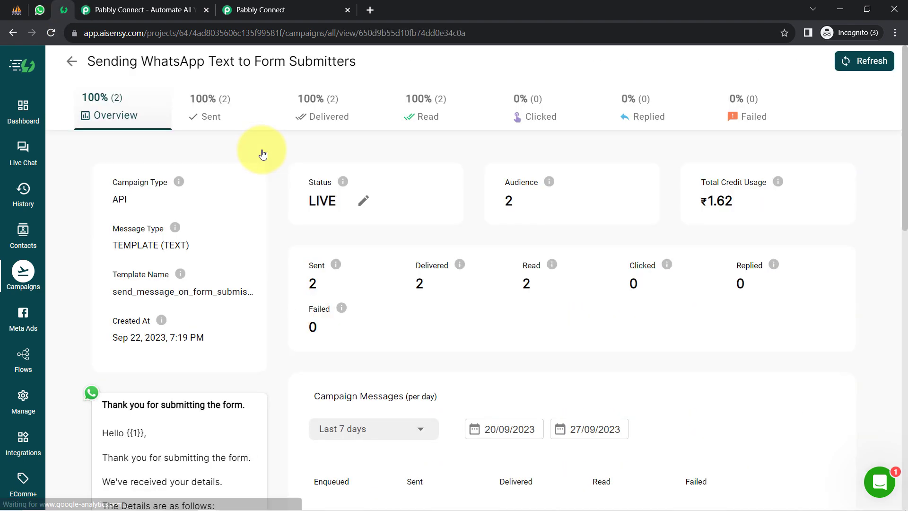
double_click(183, 63)
triple_click(184, 63)
click(314, 58)
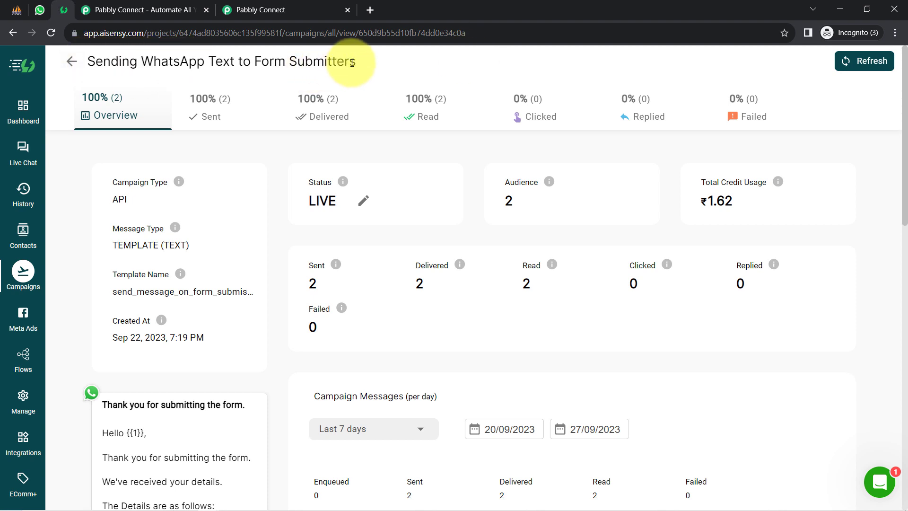
drag(356, 65, 90, 59)
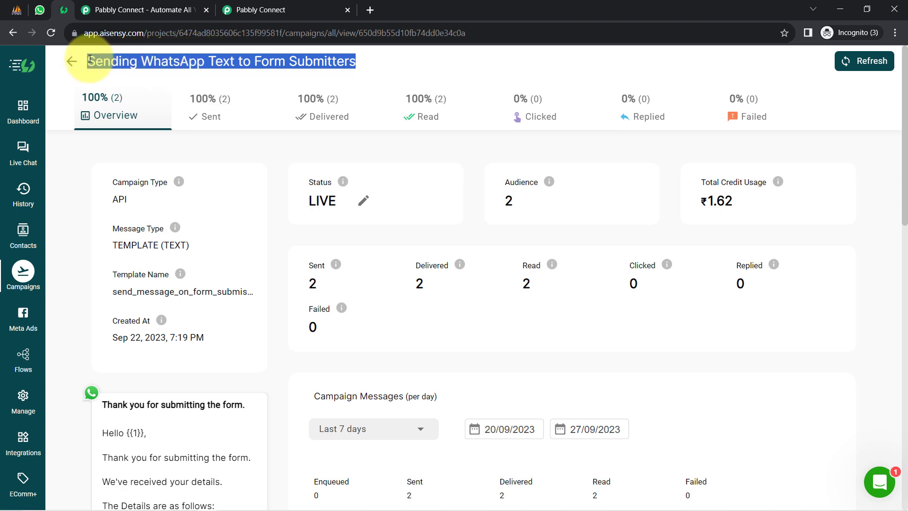
Step: Back in Pabbly Connect, set the AiSensy action's Campaign Name to "Sending WhatsApp Text to Form Submitters"
click(263, 10)
scroll(132, 231, up, 4)
scroll(141, 232, up, 1)
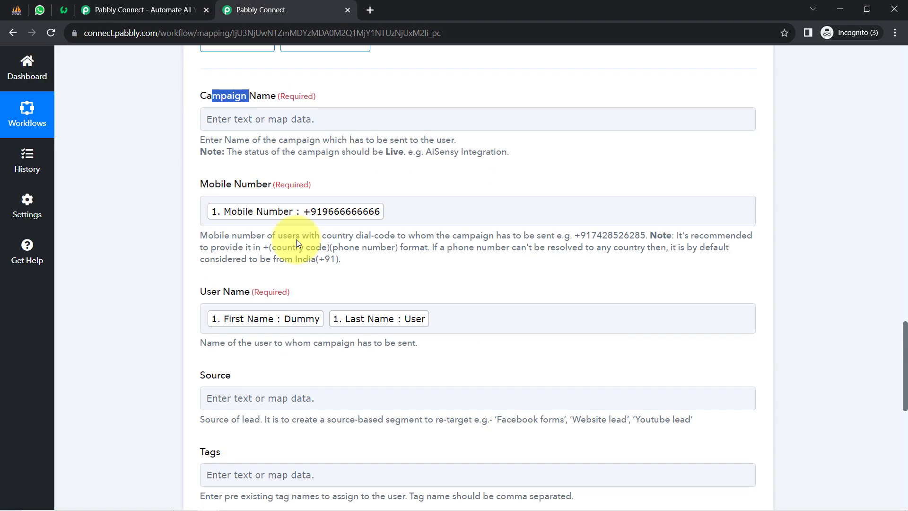
drag(904, 326, 886, 249)
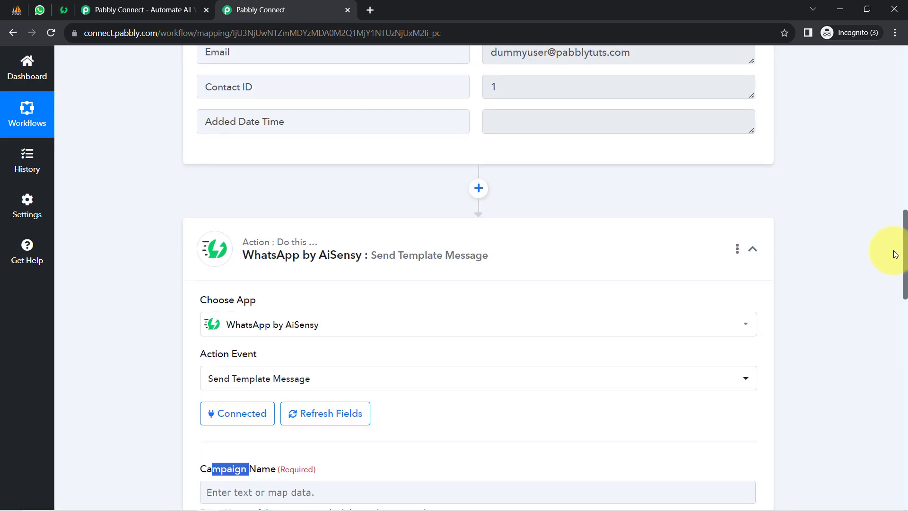
scroll(473, 284, down, 5)
click(208, 196)
text(Sending WhatsApp Text to Form Submitters Refresh)
double_click(417, 199)
key(BackSpace)
key(BackSpace)
click(416, 161)
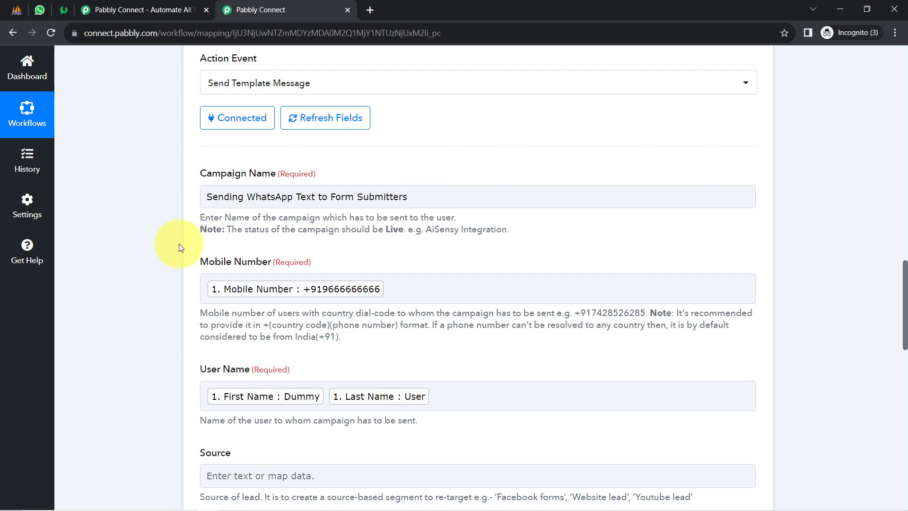
Step: Save the Send Template Message action and send a test request
scroll(151, 284, down, 6)
scroll(149, 339, down, 10)
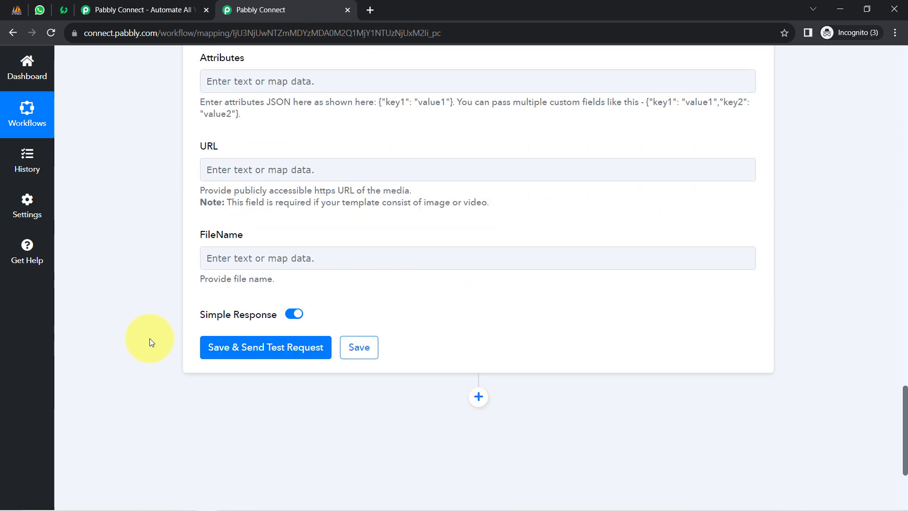
click(251, 169)
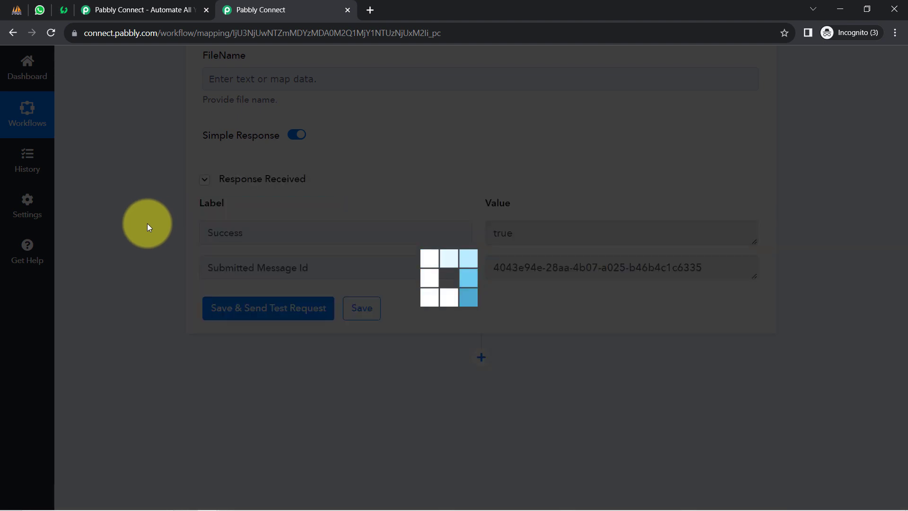
Step: Review the action's mapped fields and response, and save and send the test request again
scroll(147, 225, up, 6)
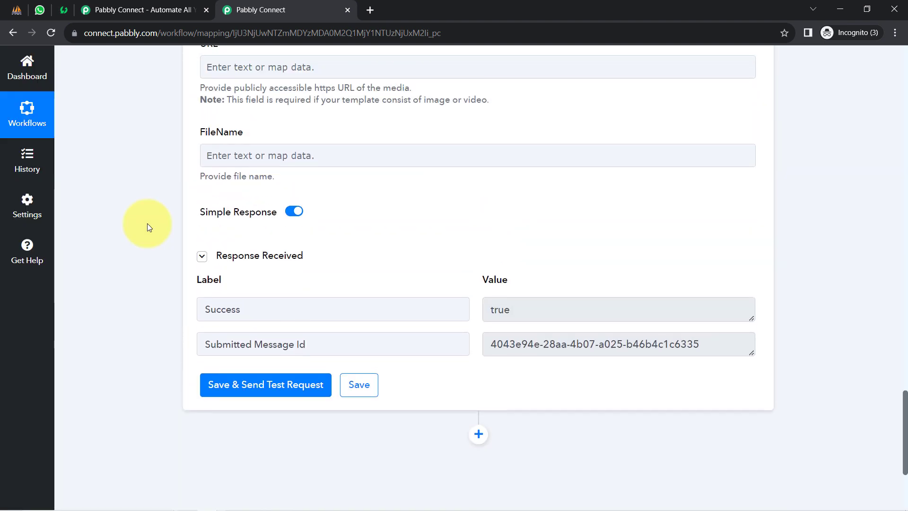
scroll(149, 227, up, 8)
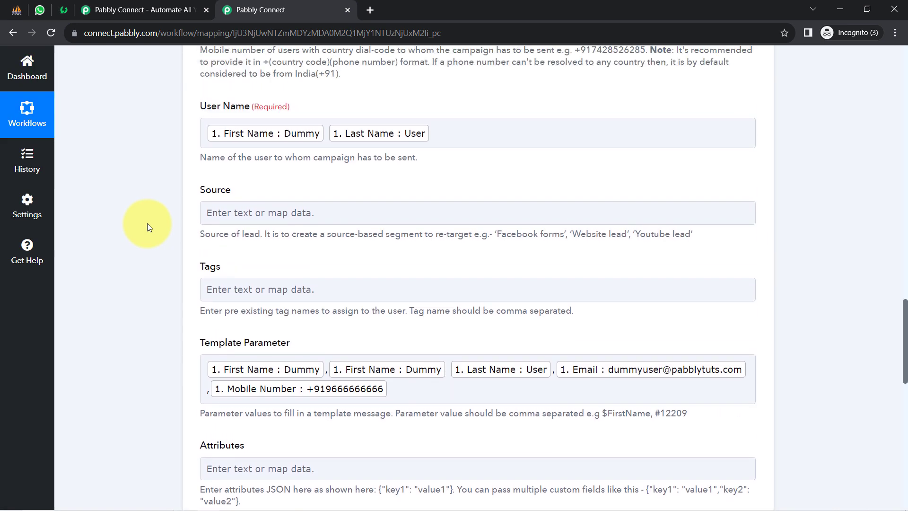
scroll(148, 227, down, 14)
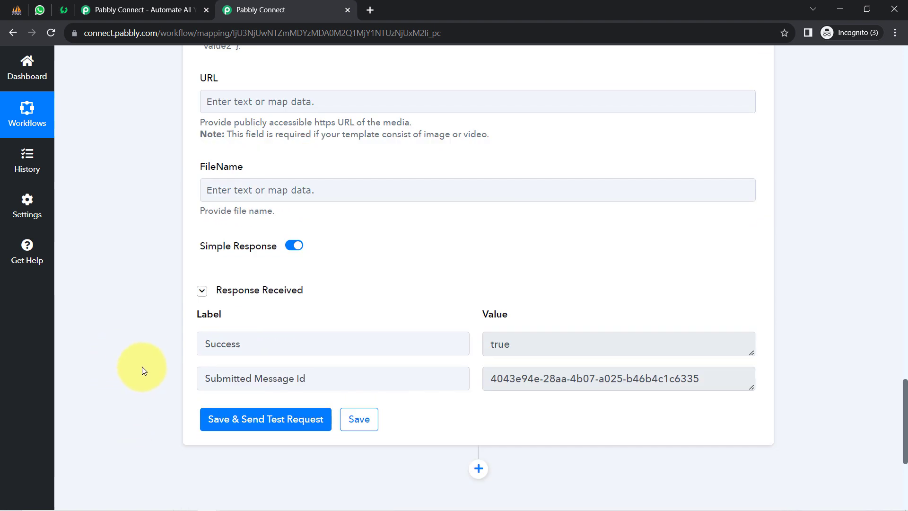
click(227, 419)
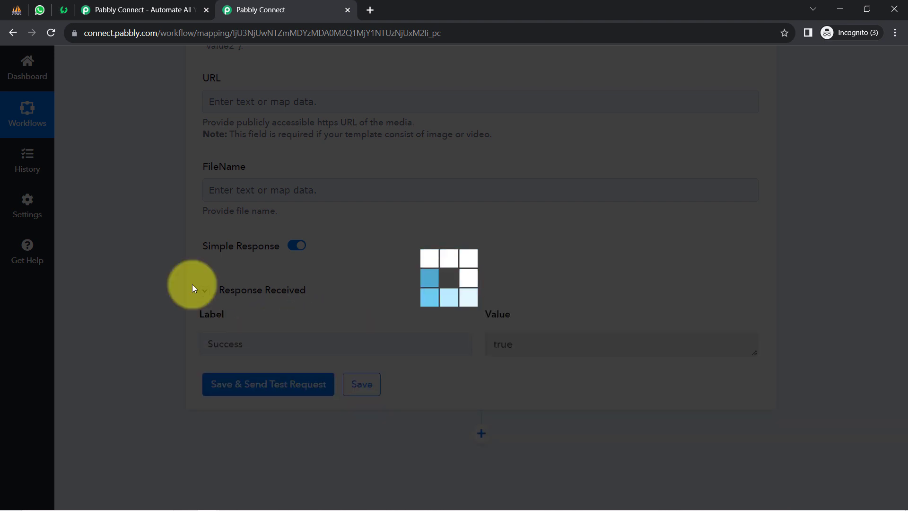
Step: Switch to WhatsApp and read today's template message in the Pabbly Team chat, checking the greeting and text
click(41, 10)
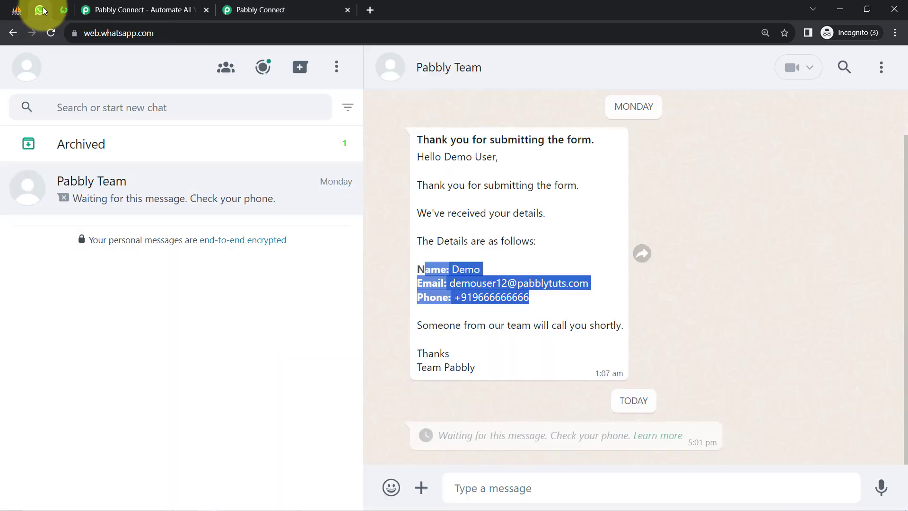
scroll(429, 341, down, 3)
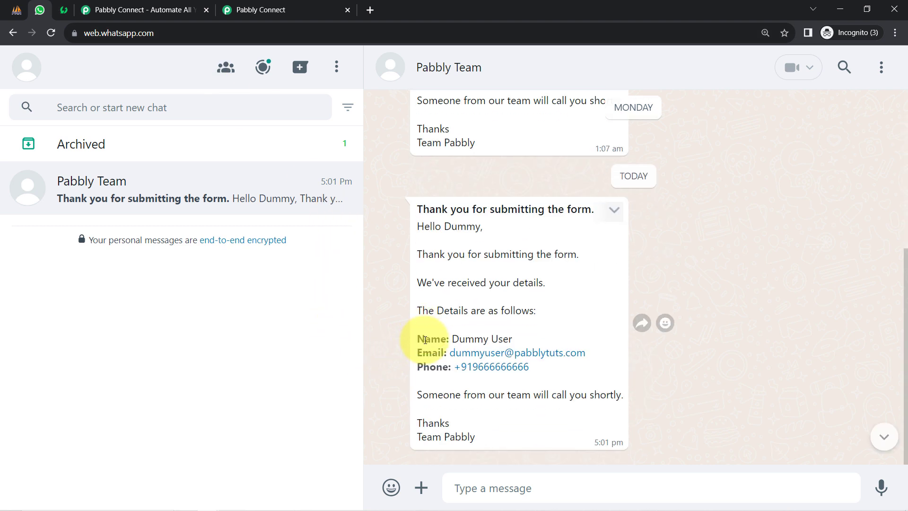
drag(441, 268, 464, 335)
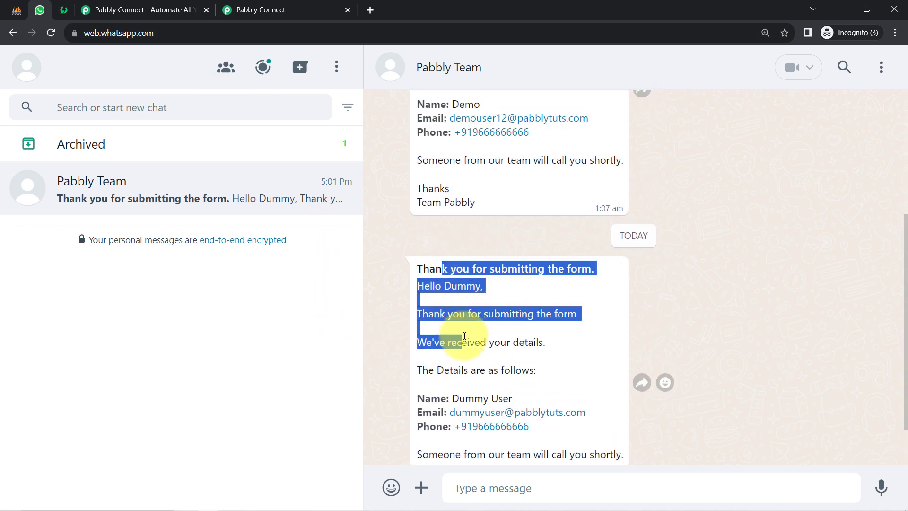
click(463, 302)
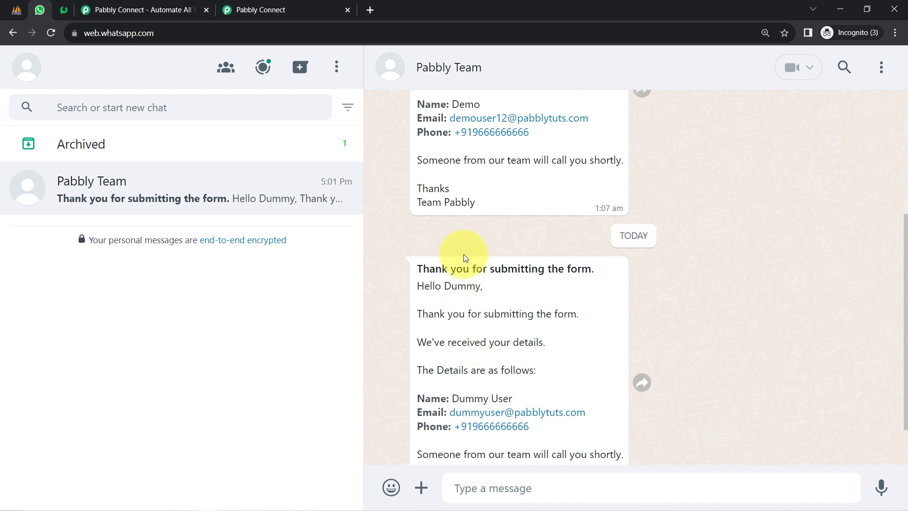
double_click(459, 286)
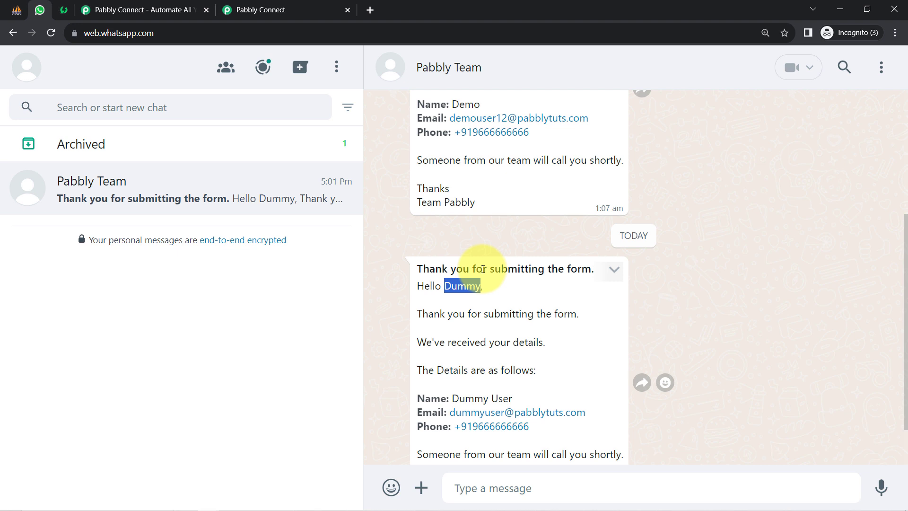
drag(422, 313, 579, 313)
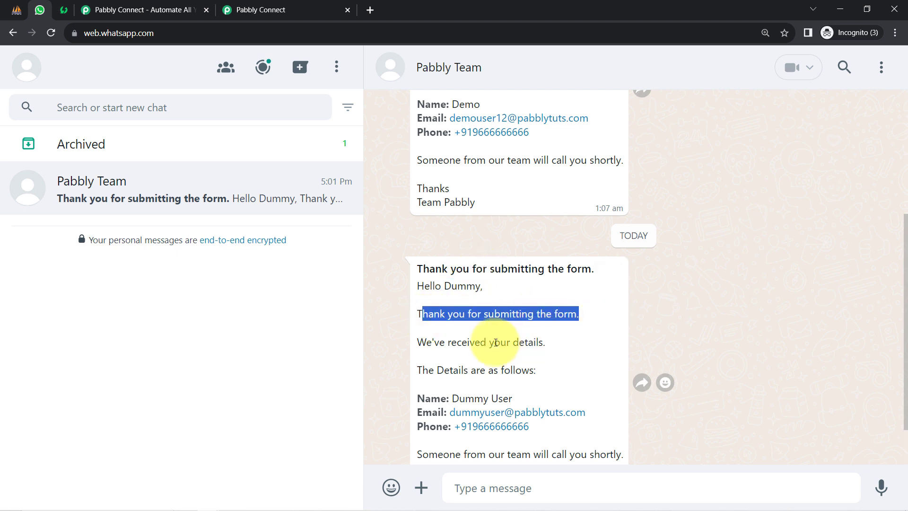
drag(436, 369, 522, 370)
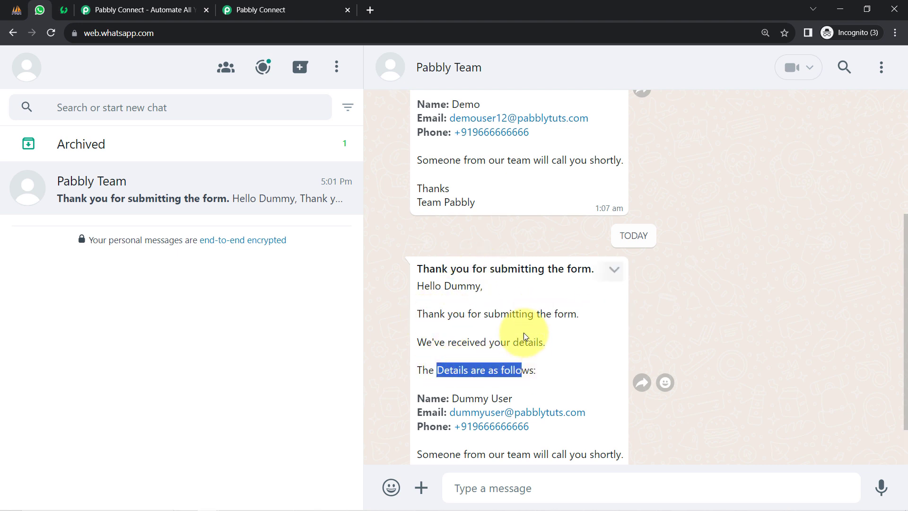
Step: Check the name, email and phone details and the closing lines of today's template message in the Pabbly Team chat
scroll(523, 323, down, 1)
drag(459, 338, 517, 346)
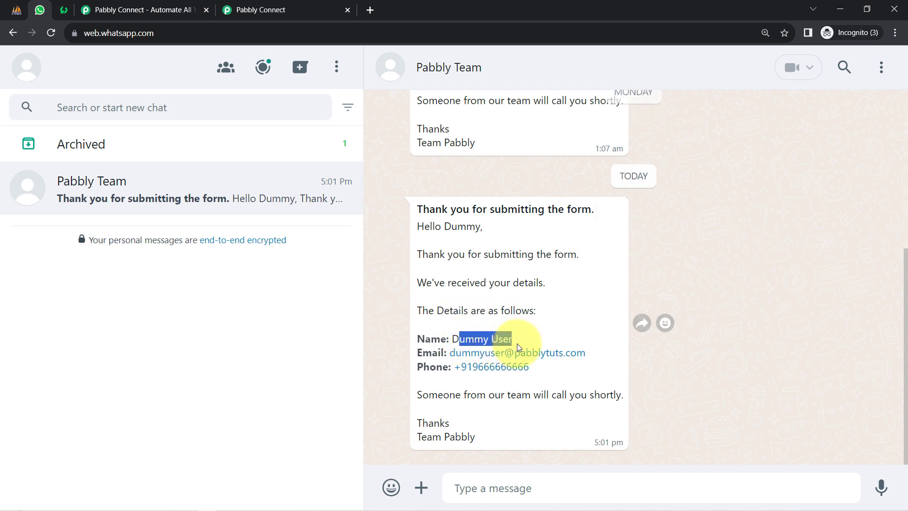
drag(460, 394, 477, 431)
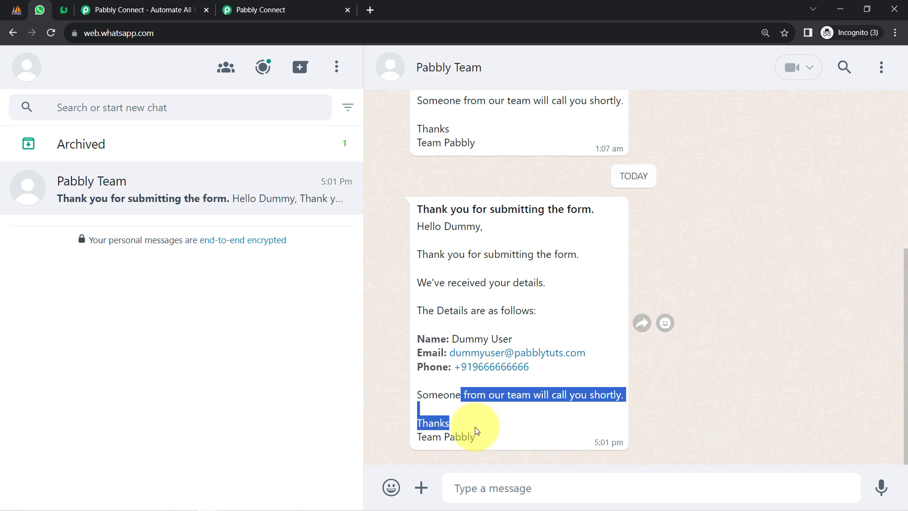
Step: Switch back to Pabbly Connect and collapse the MySQL trigger and the WhatsApp by AiSensy action
click(321, 7)
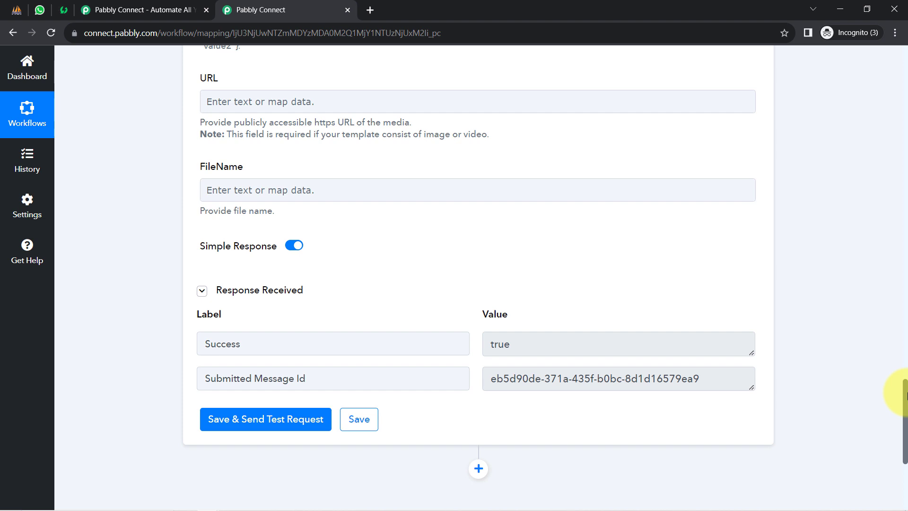
drag(905, 412, 891, 14)
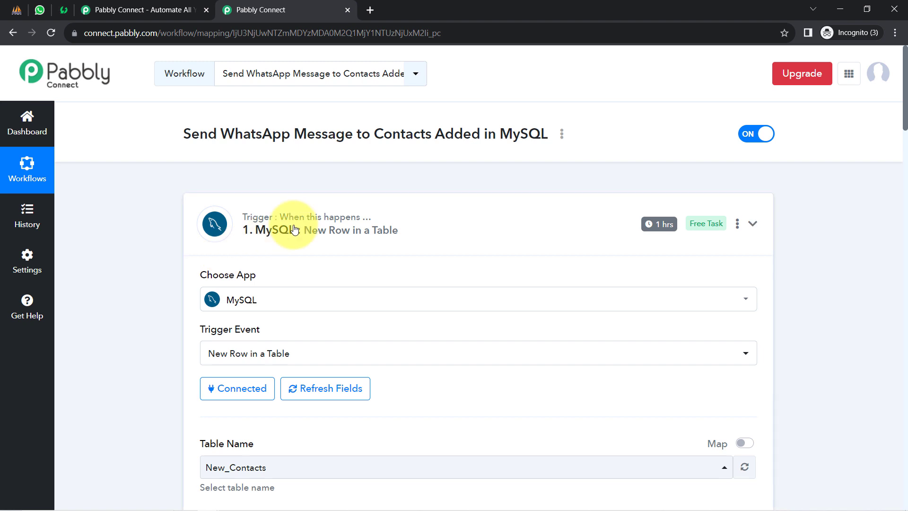
click(294, 229)
click(266, 349)
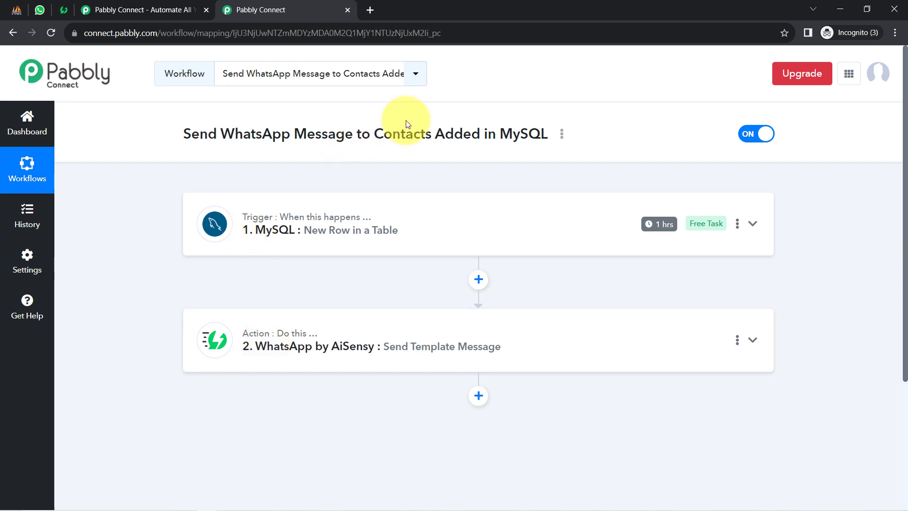
Step: Copy the share link of the "Send WhatsApp Message to Contacts Added in MySQL" workflow
click(562, 135)
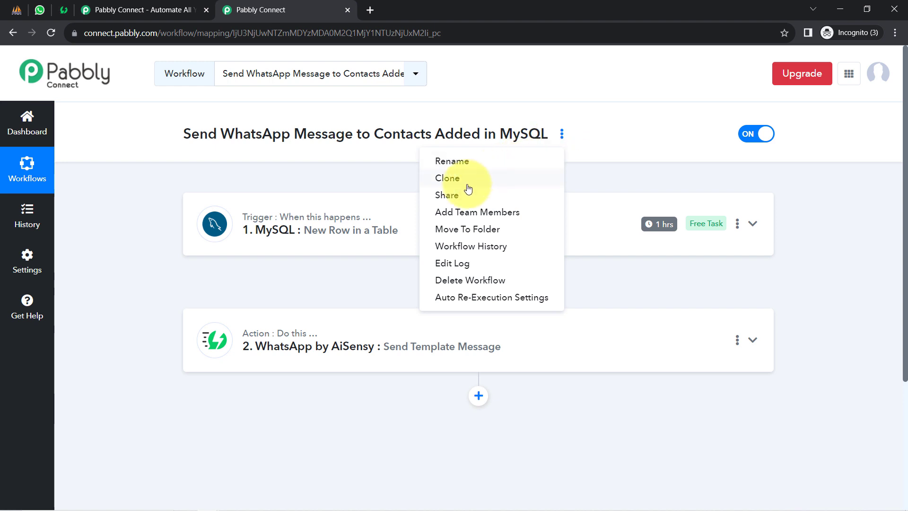
click(449, 196)
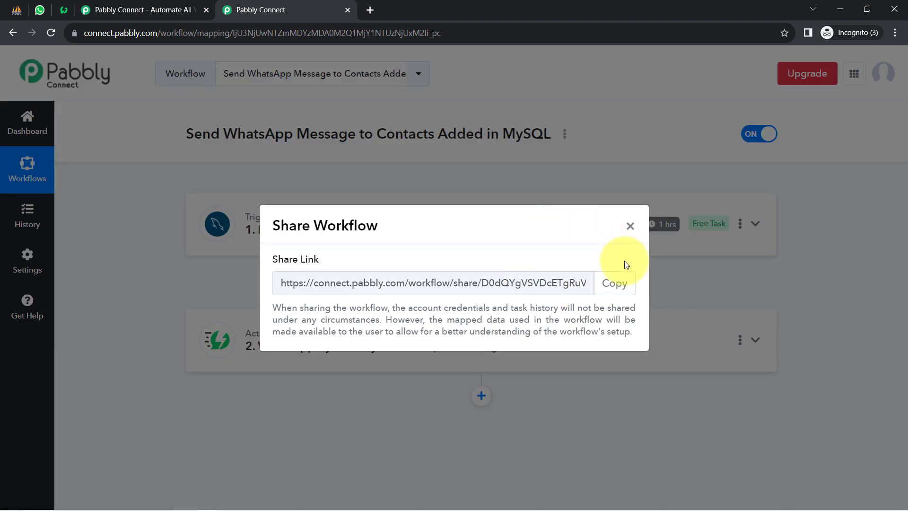
click(614, 285)
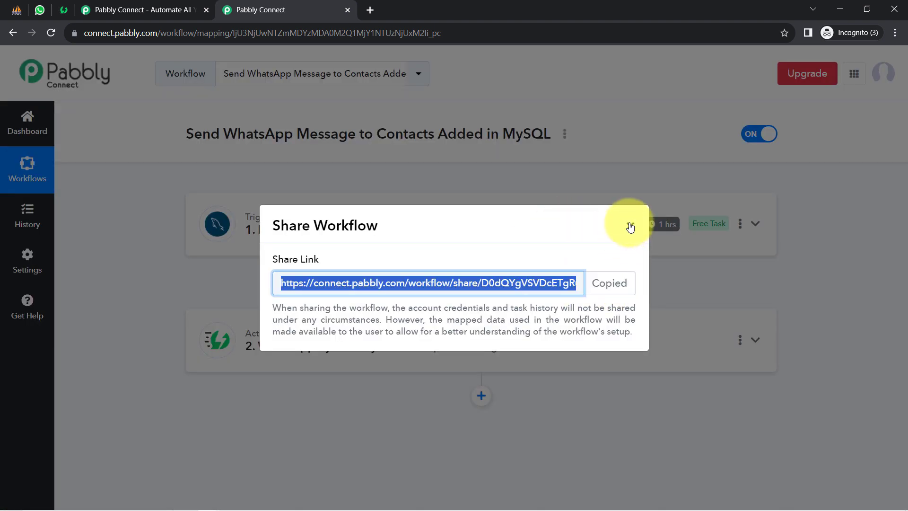